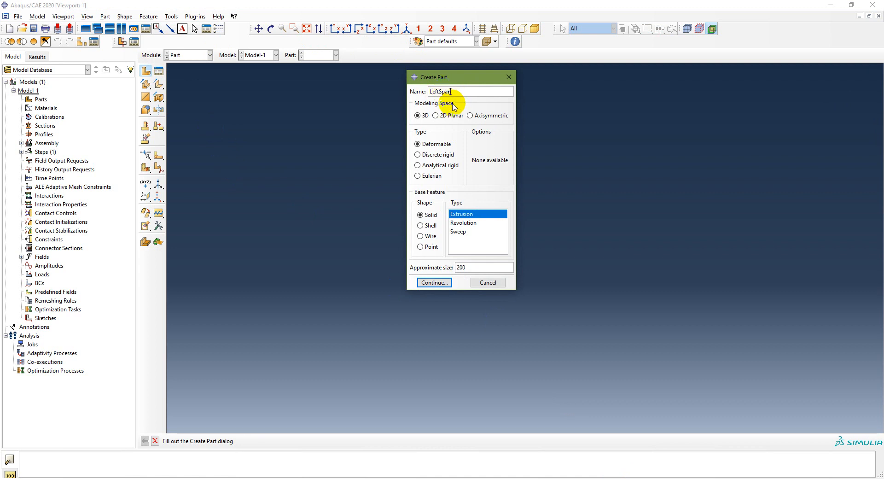
Step: Define LeftSpan as a 2D planar deformable wire part with an approximate size of 30
left_click(441, 115)
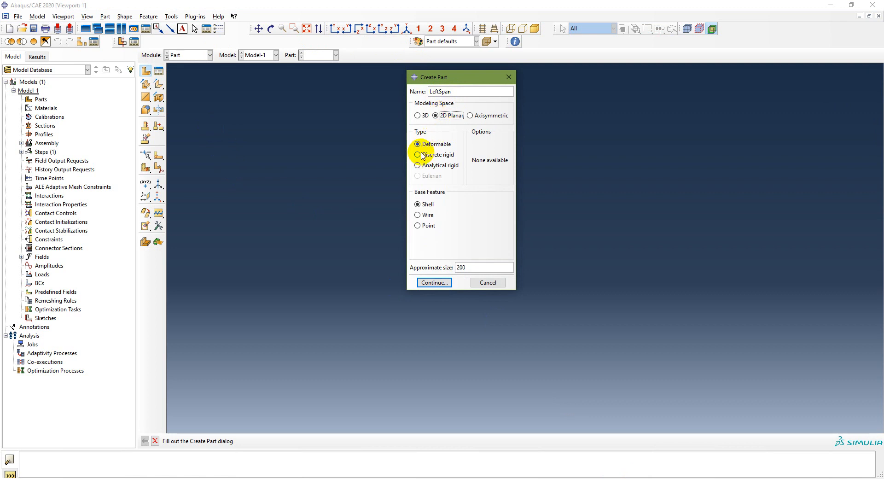
left_click(418, 214)
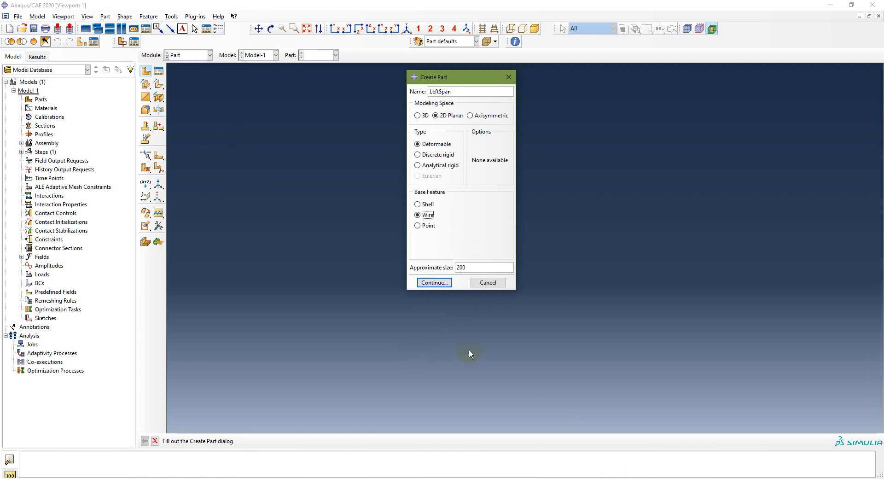
left_click(614, 478)
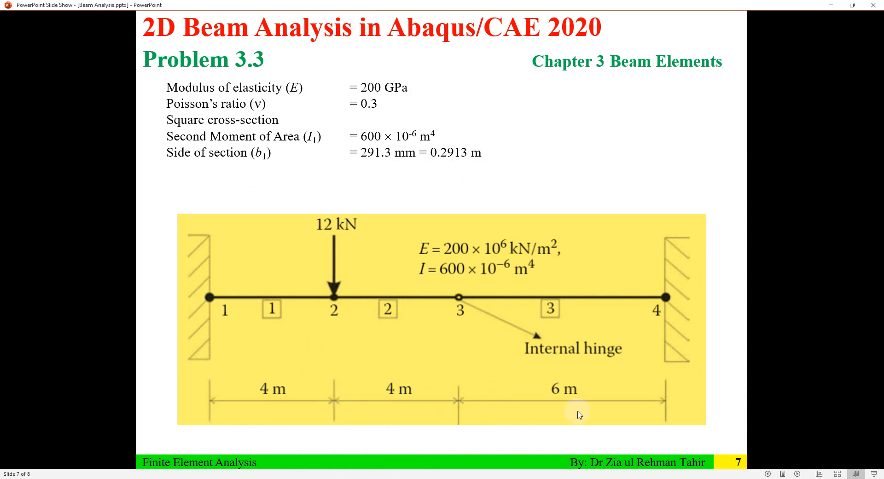
left_click(544, 478)
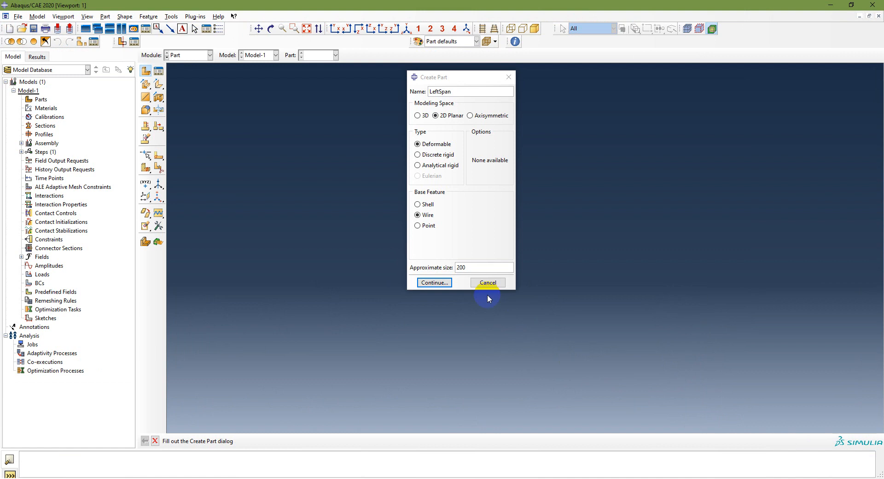
left_click(465, 267)
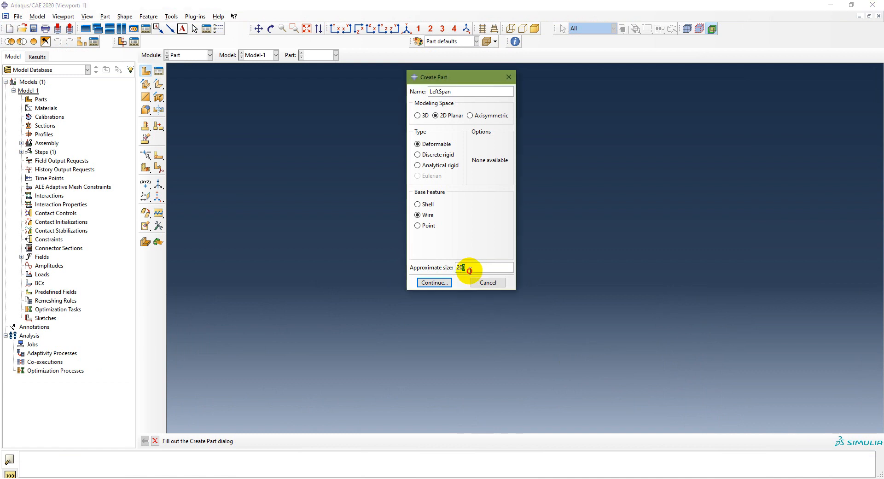
left_click(424, 283)
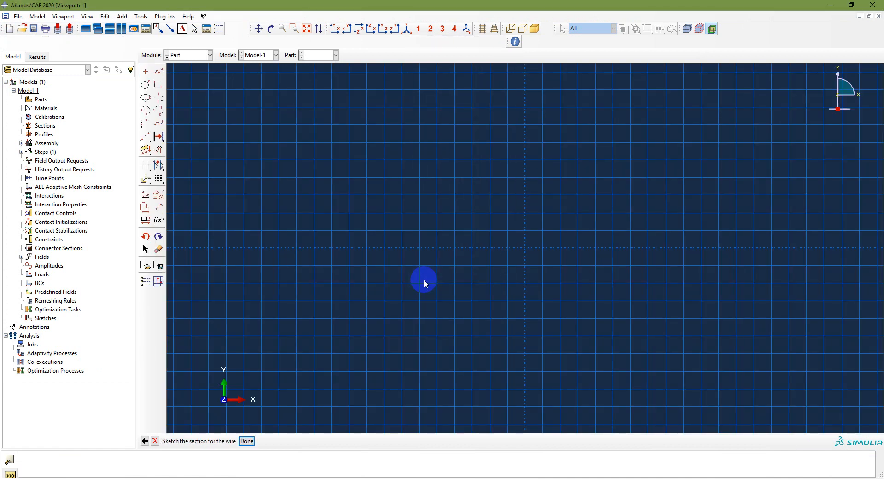
Step: Sketch two connected horizontal lines from (0,0) to (4,0) to (8,0) and finish the LeftSpan wire sketch
left_click(157, 72)
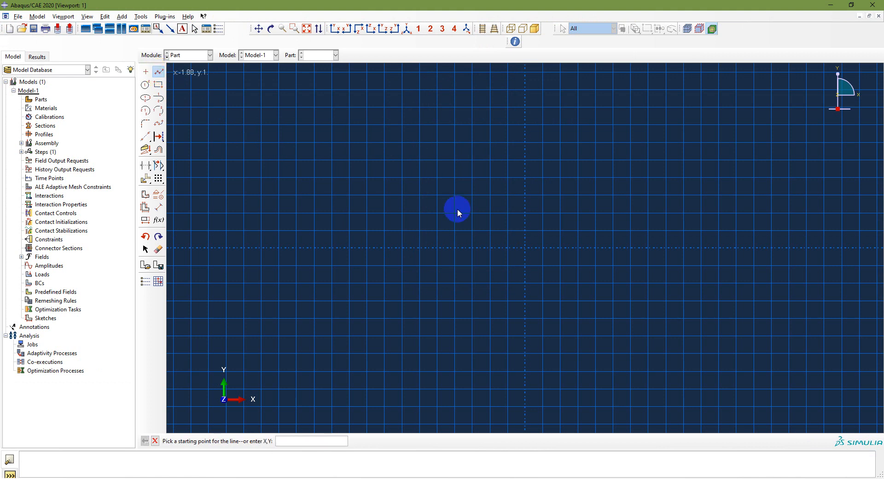
left_click(525, 248)
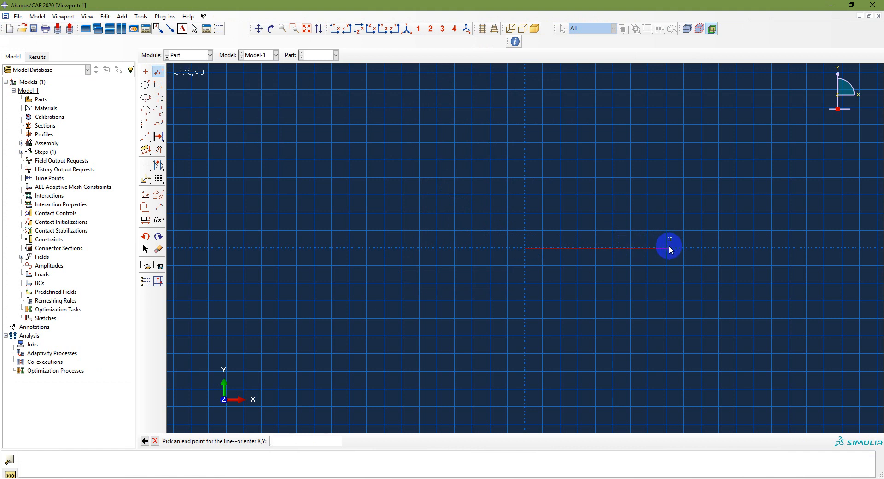
left_click(665, 248)
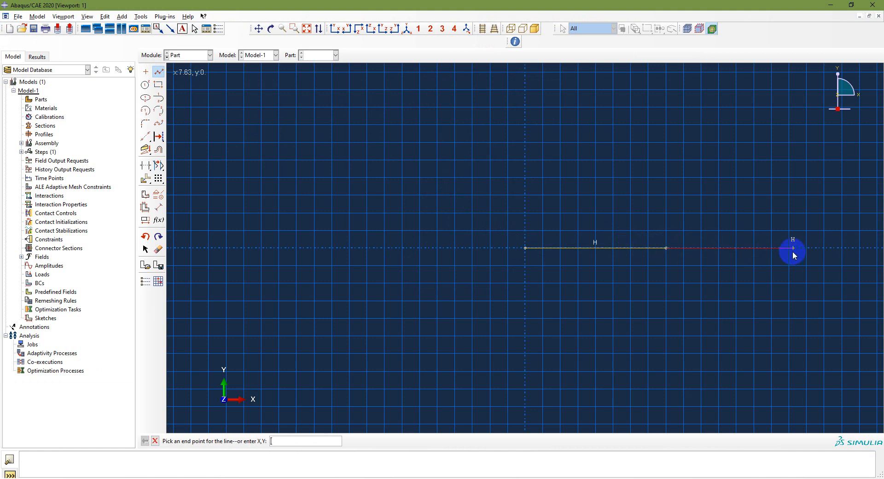
left_click(806, 248)
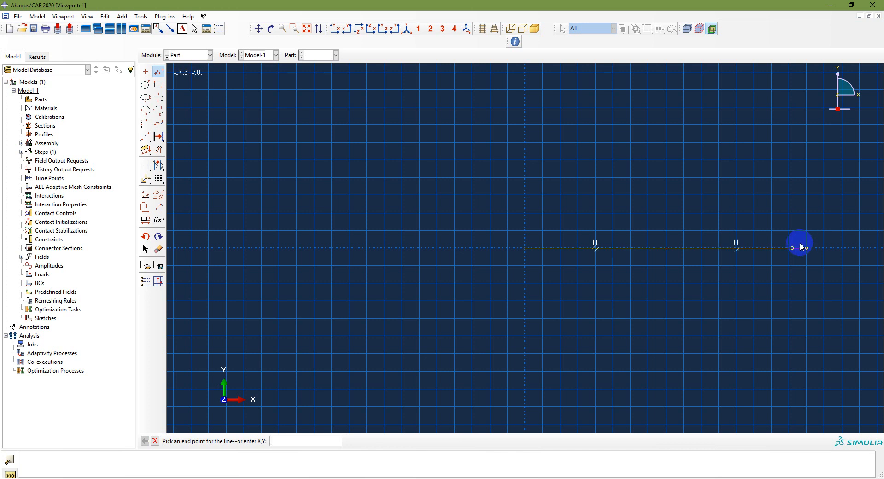
right_click(744, 269)
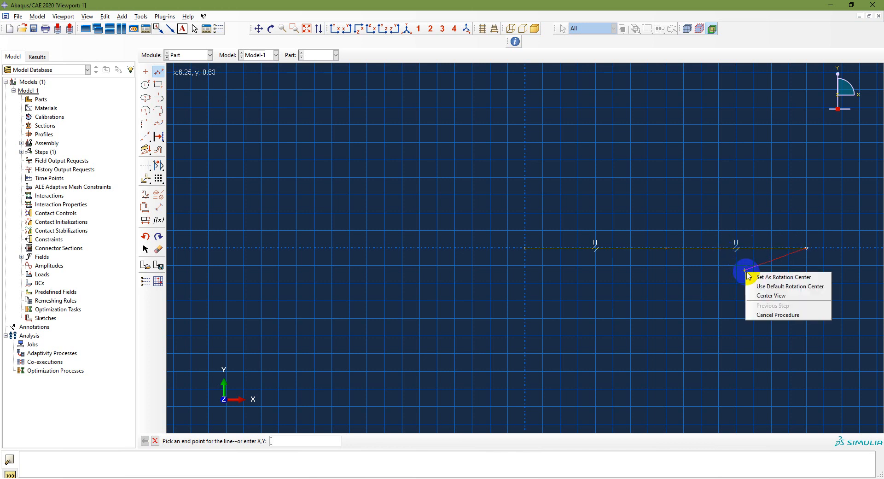
left_click(765, 315)
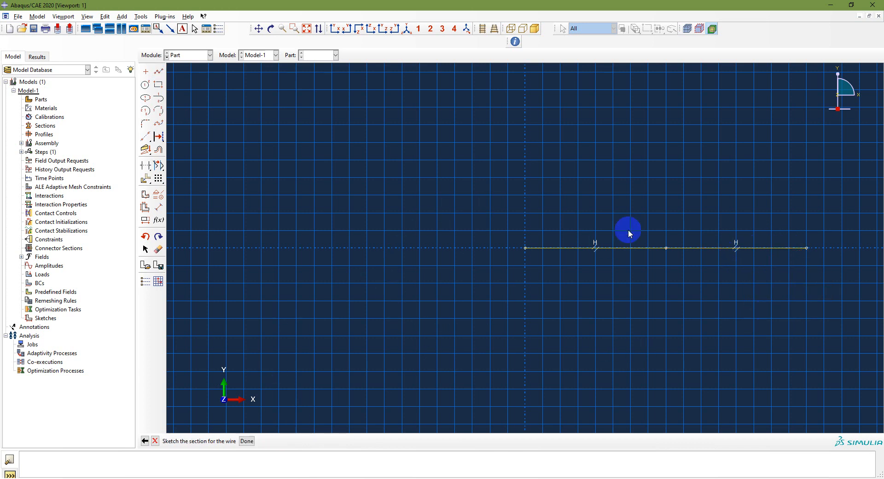
left_click(247, 441)
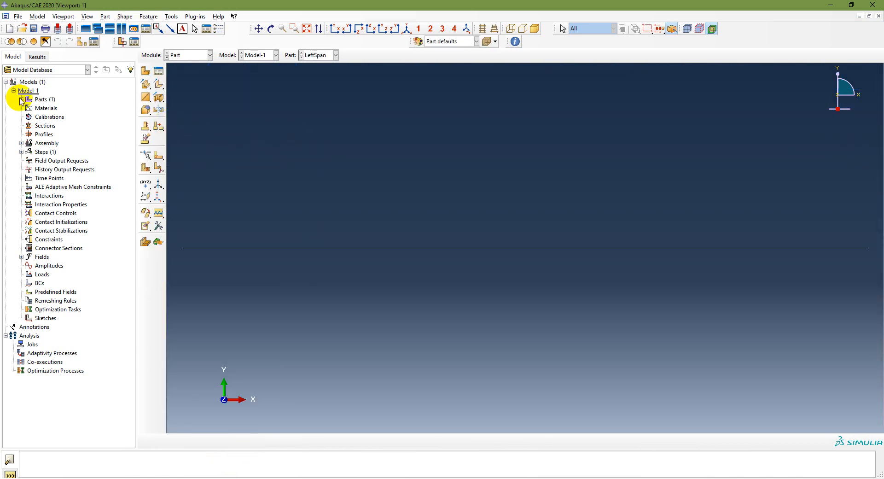
Step: Create a second 2D planar deformable wire part named RightSpan with an approximate size of 30
left_click(21, 100)
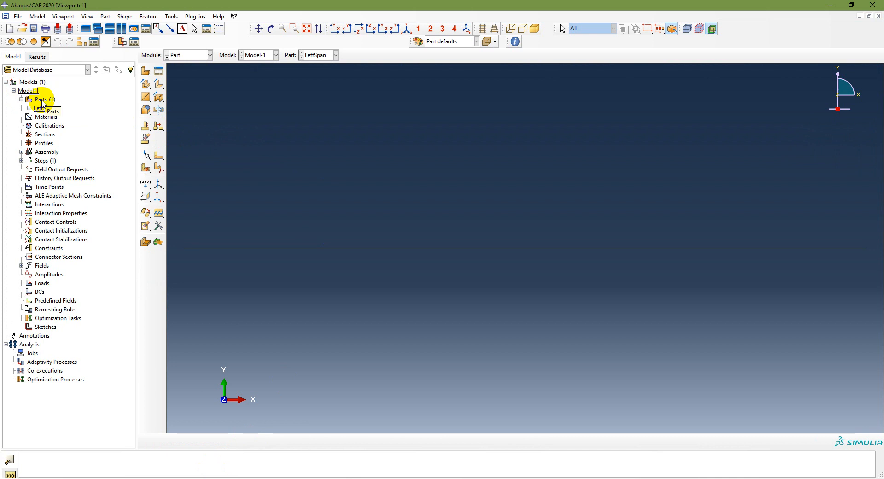
double_click(41, 99)
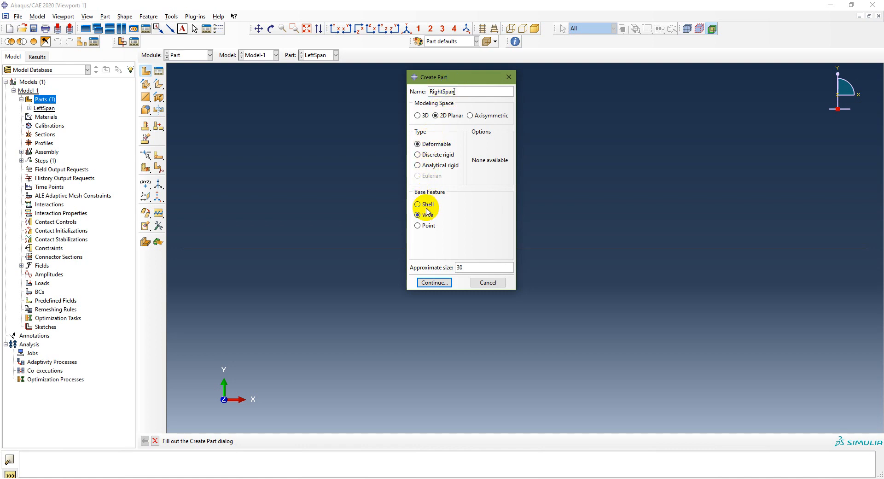
left_click(443, 282)
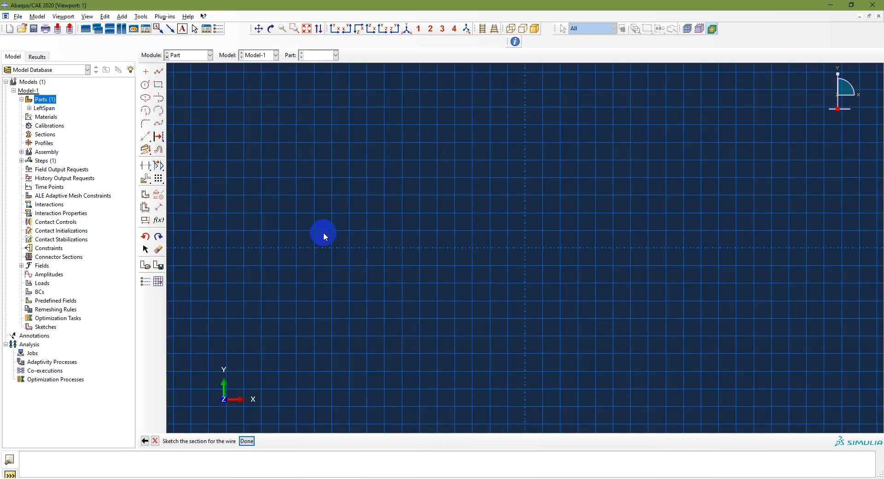
Step: Sketch one horizontal line from (0,2) to (6,2) and finish the RightSpan wire sketch
left_click(158, 71)
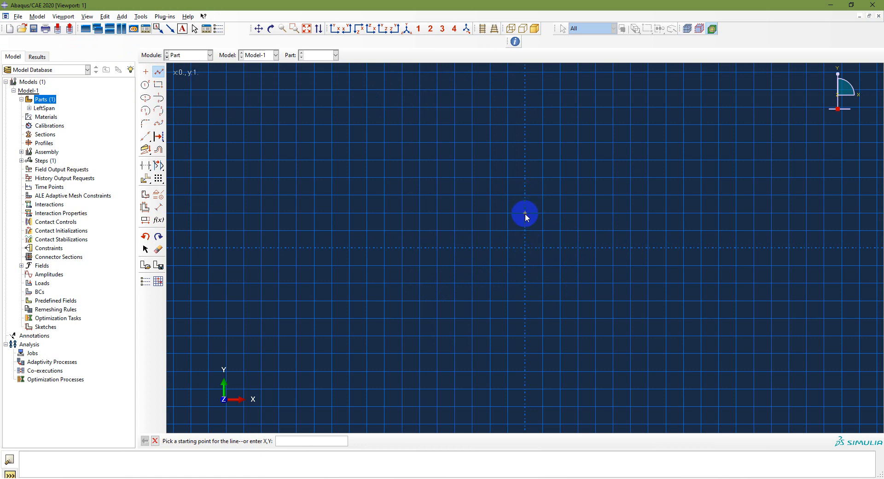
left_click(525, 178)
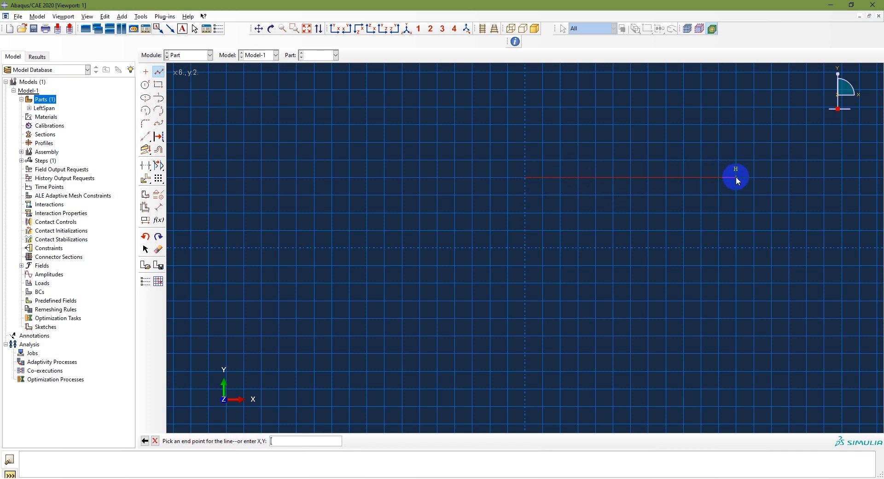
left_click(735, 177)
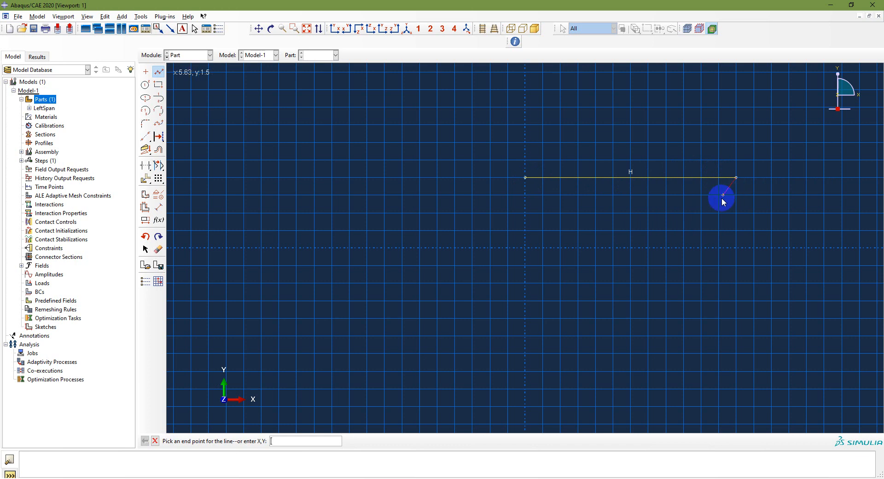
right_click(699, 205)
left_click(734, 246)
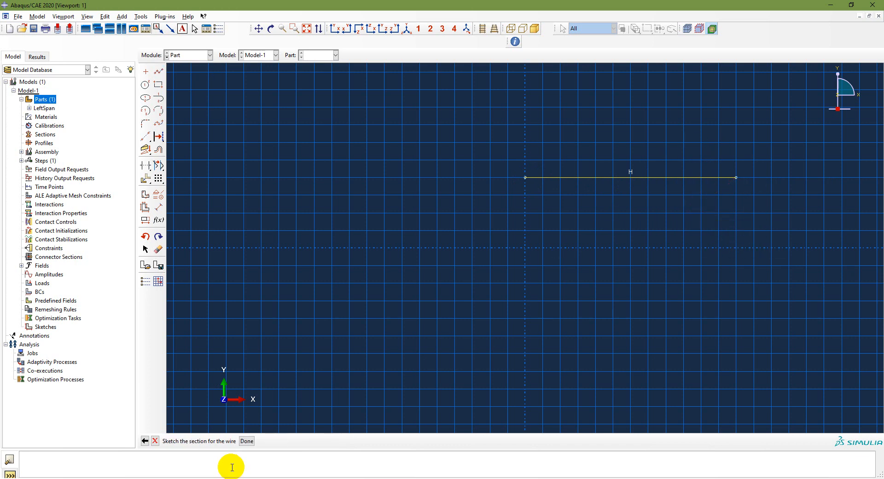
left_click(247, 440)
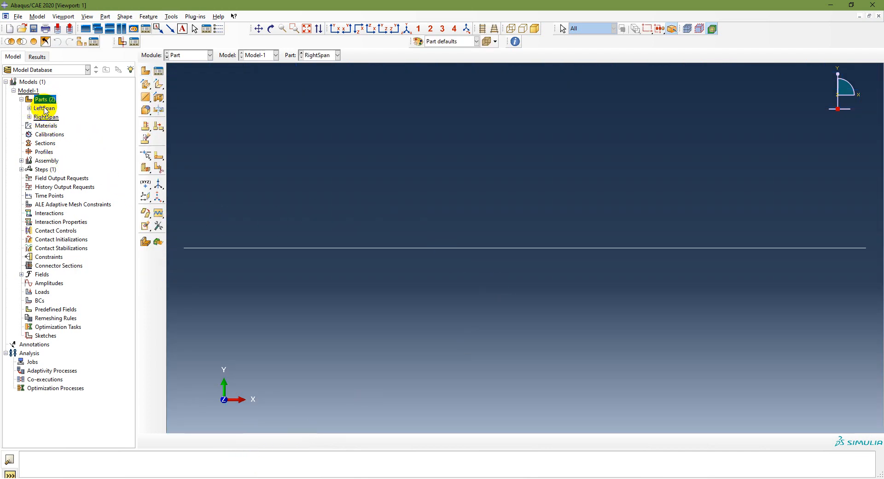
Step: Switch to the PowerPoint slides and review the modeling workflow and the material data of Problem 3.3
left_click(210, 55)
left_click(210, 55)
left_click(312, 56)
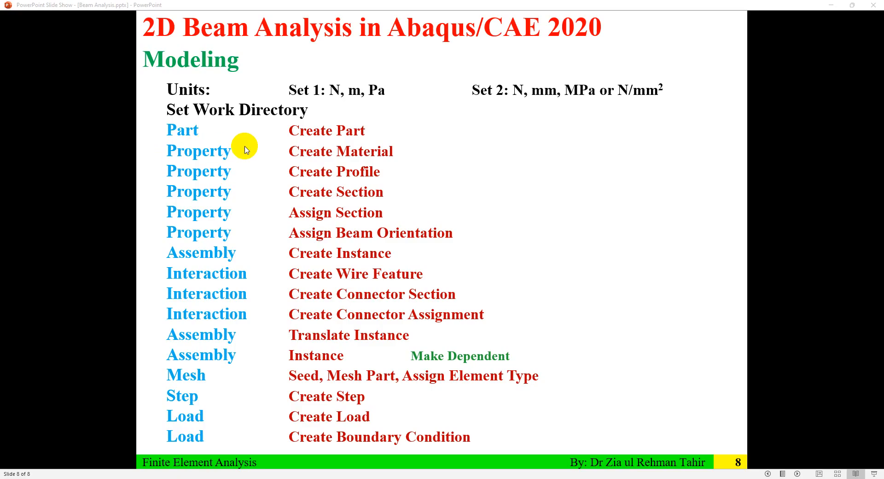
left_click(352, 159)
key("Left")
key("Left")
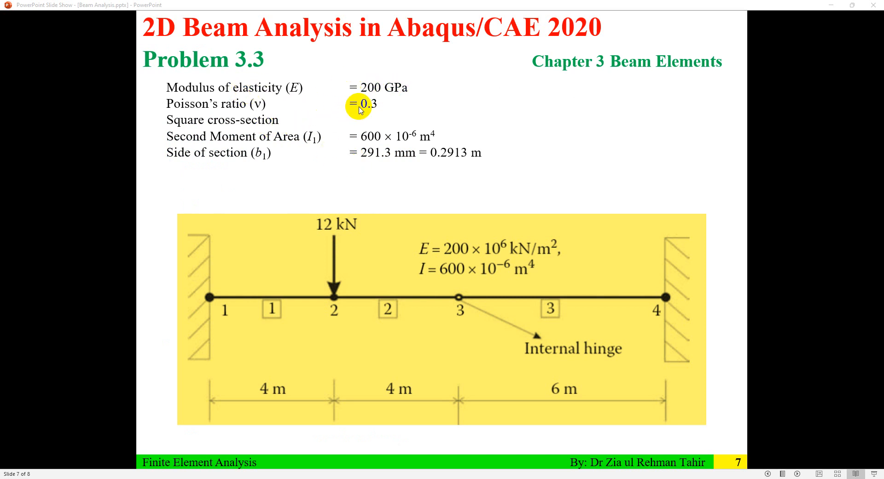
left_click(310, 478)
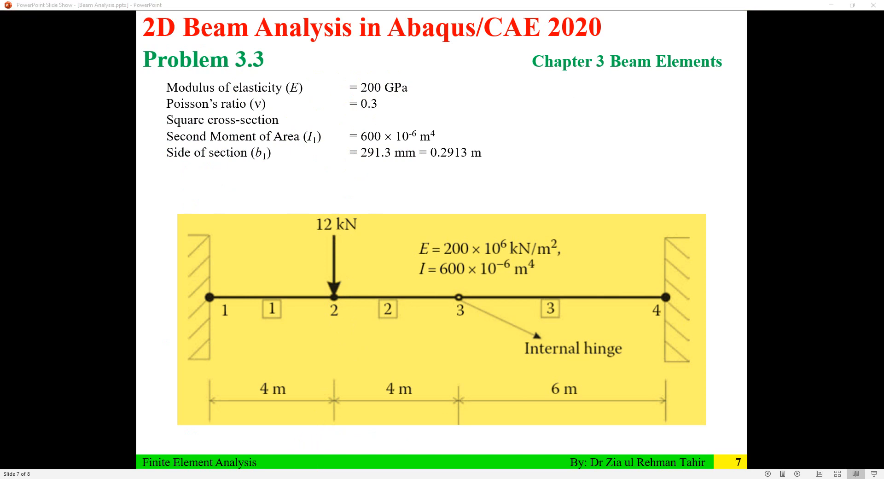
Step: Return to Abaqus/CAE, switch to the Property module and start a new material named Steel
left_click(201, 55)
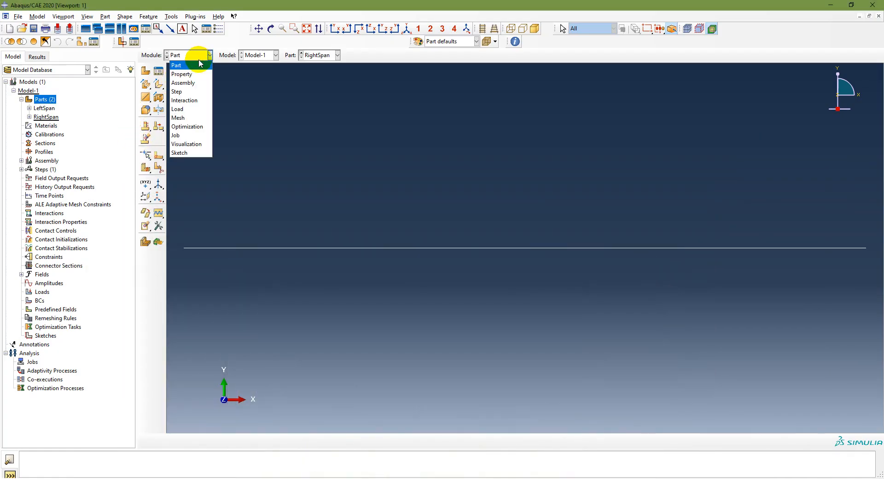
left_click(198, 74)
left_click(148, 70)
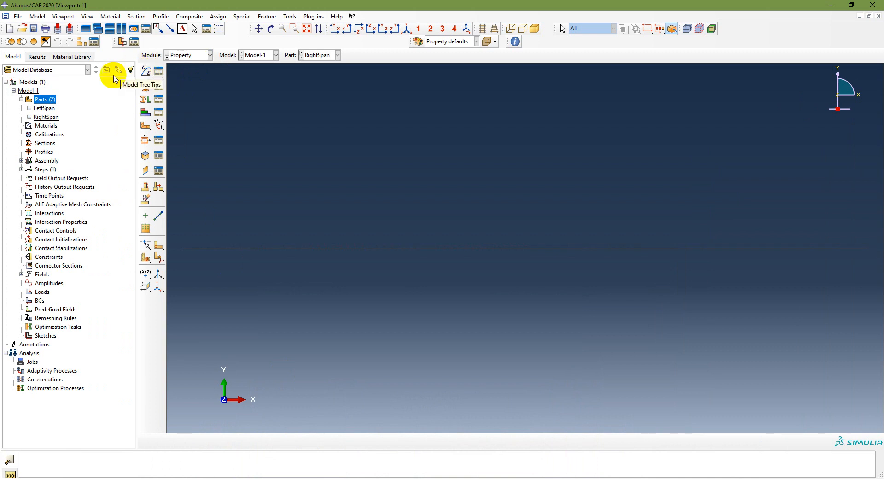
left_click(48, 126)
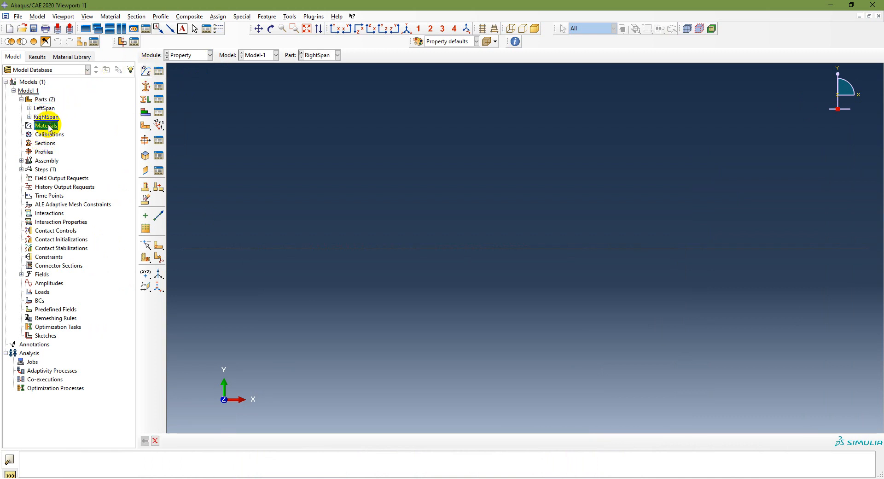
left_click(145, 71)
type("Steel")
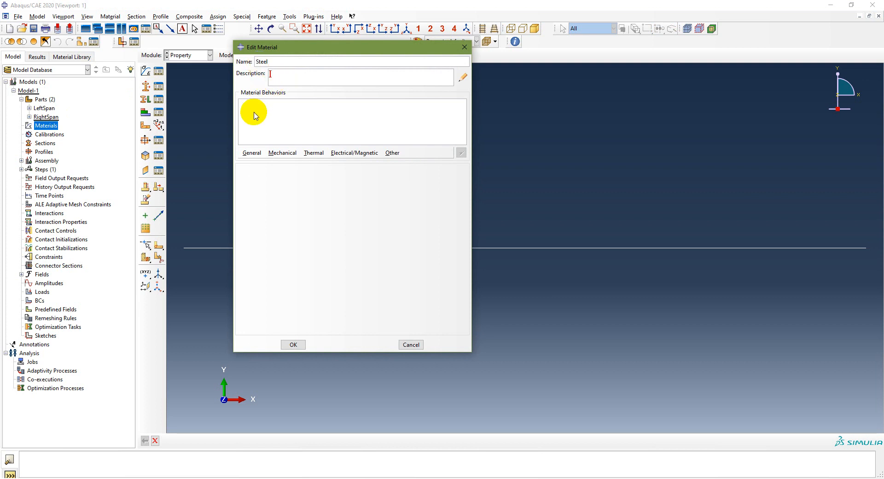
Step: Give Steel isotropic elastic behavior with Young's modulus 200e9 and Poisson's ratio 0.3, and save the material
left_click(281, 153)
mouse_move(300, 162)
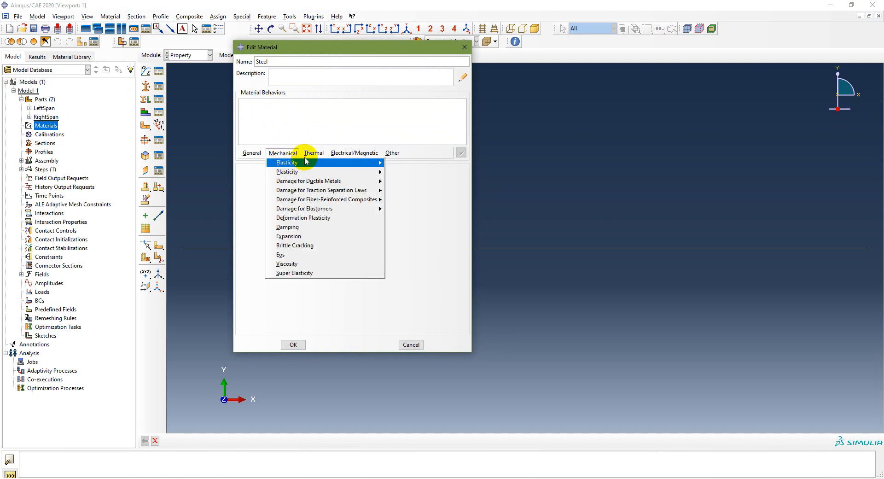
mouse_move(354, 153)
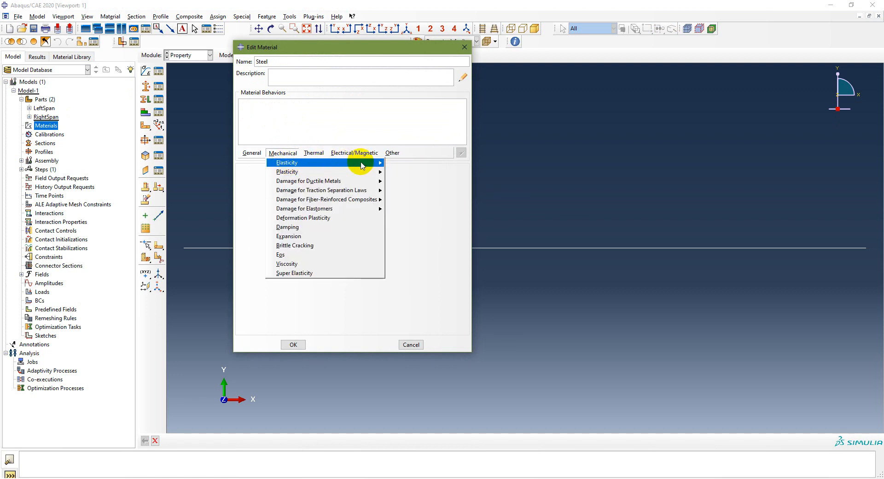
mouse_move(392, 154)
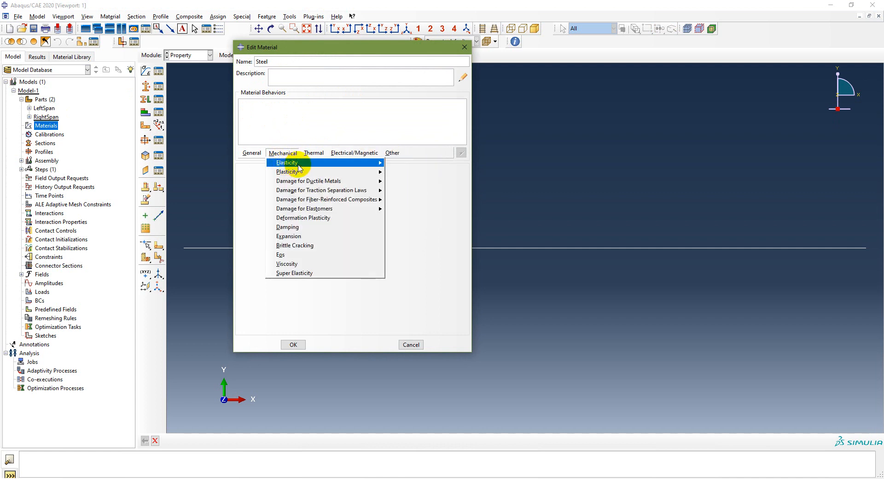
mouse_move(364, 167)
left_click(400, 163)
left_click(278, 278)
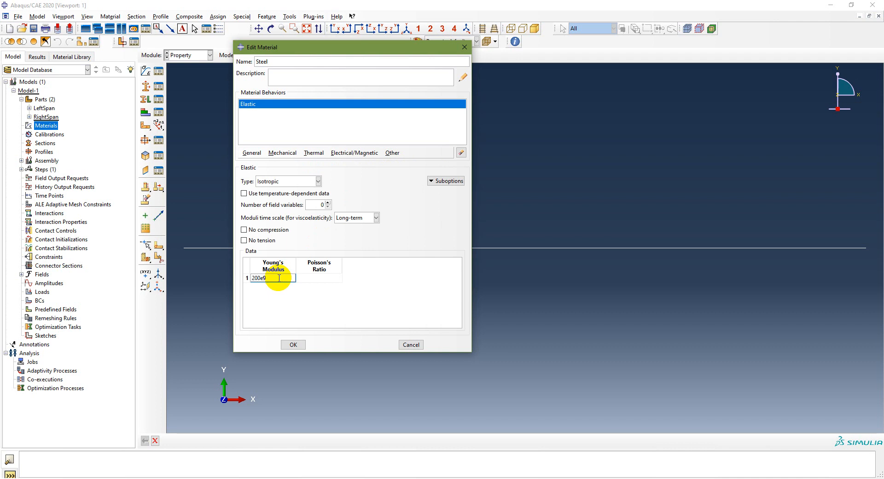
key("Tab")
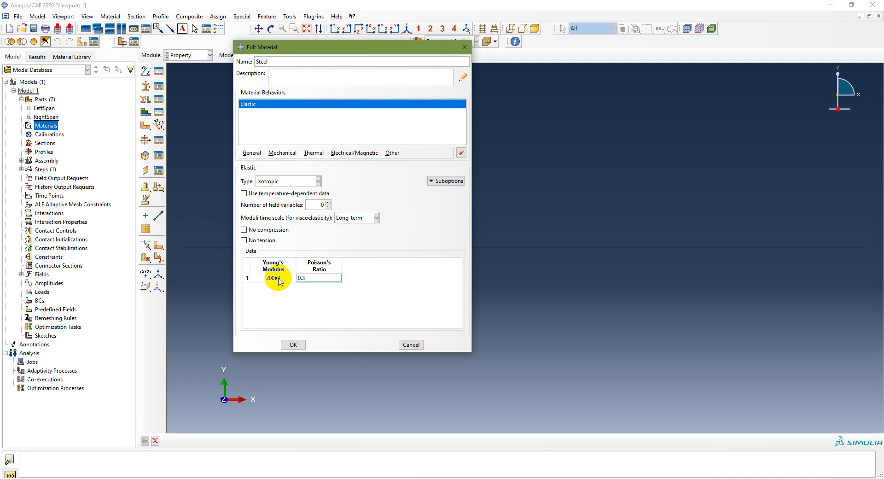
left_click(293, 344)
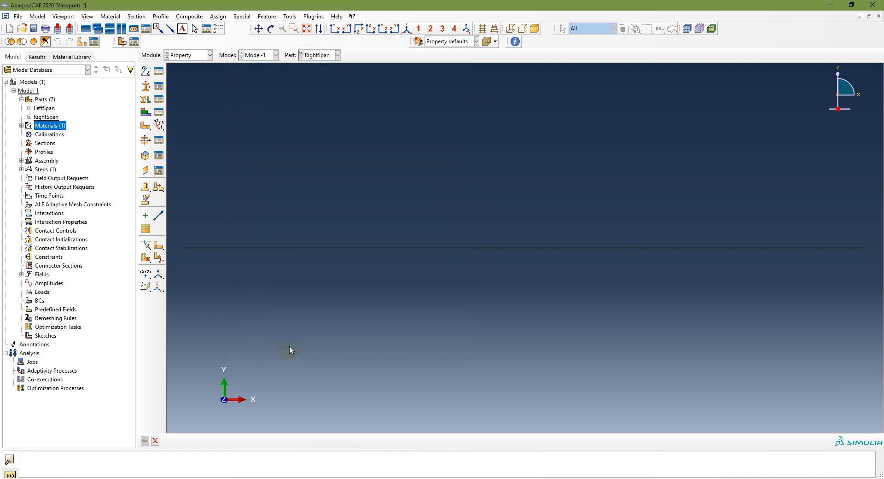
left_click(21, 125)
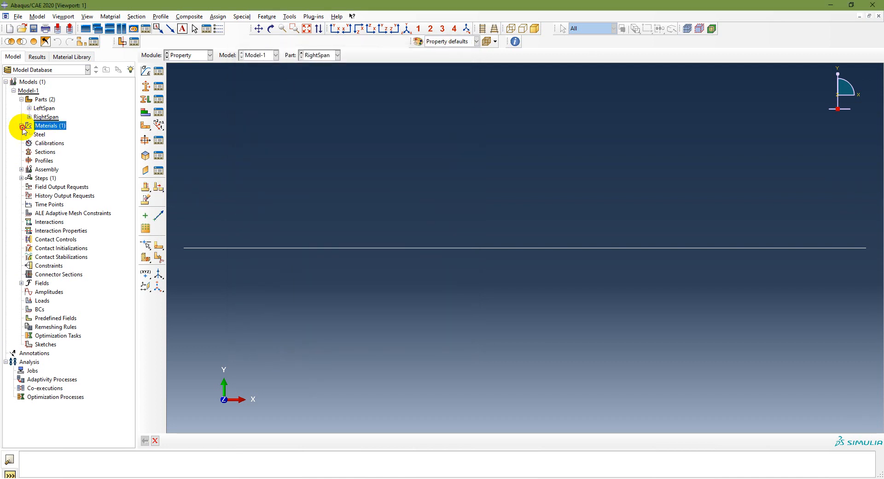
Step: Check the Steel material in the Material Manager, and look up the modeling workflow in the PowerPoint slides
left_click(36, 135)
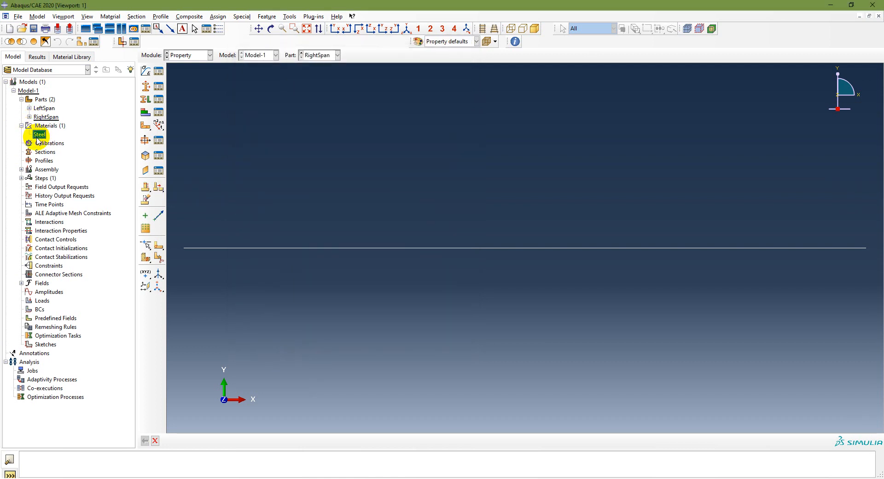
left_click(159, 72)
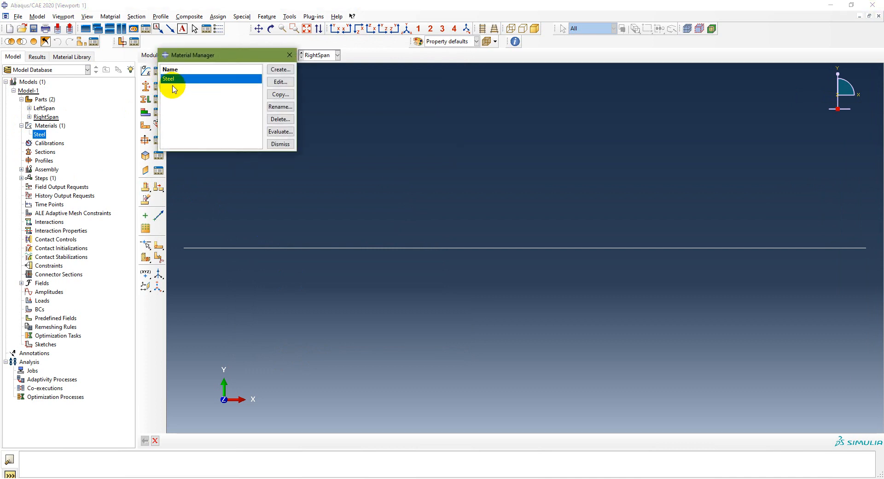
left_click(280, 144)
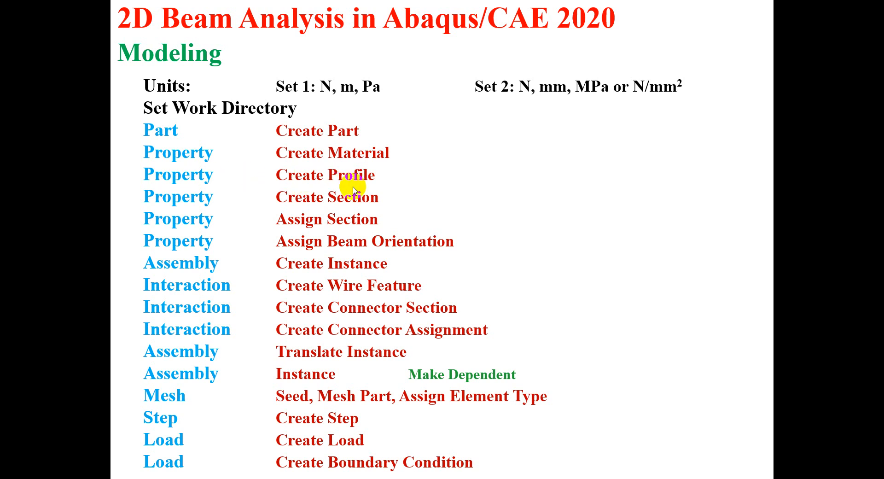
key("Left")
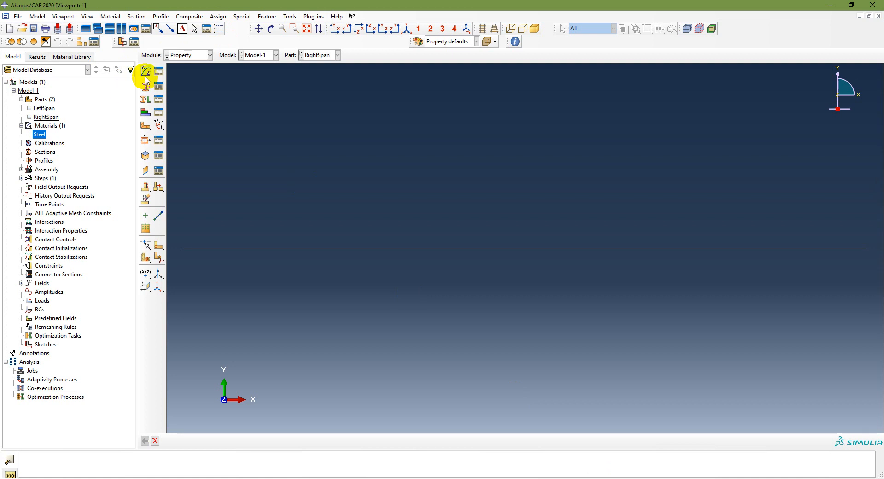
Step: Create a rectangular beam profile named Square in the Property module, with sides a and b both 0.2913
left_click(183, 55)
left_click(182, 75)
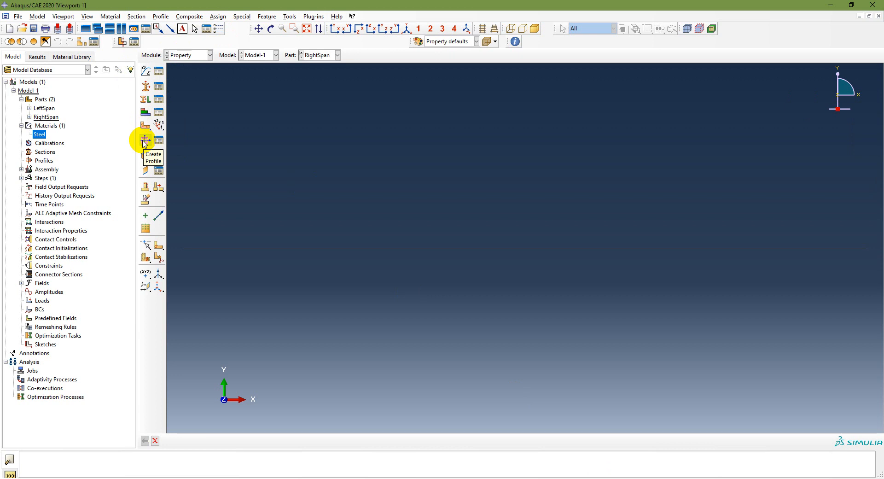
left_click(43, 161)
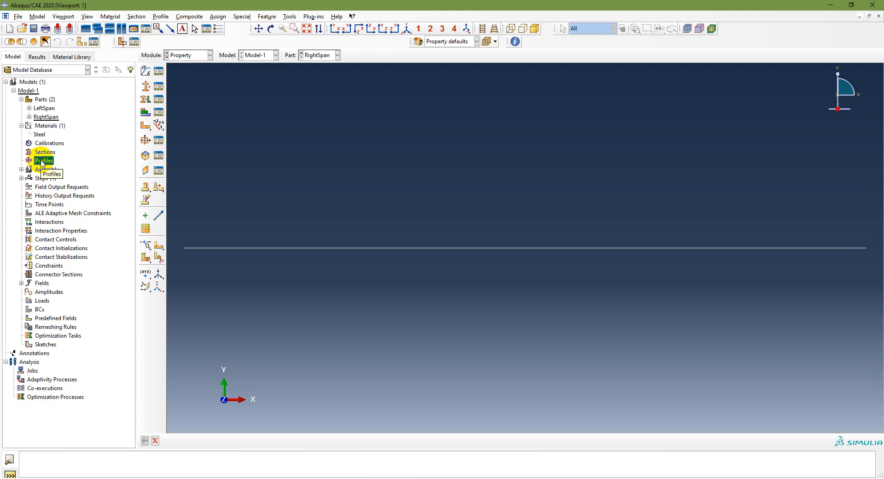
left_click(145, 140)
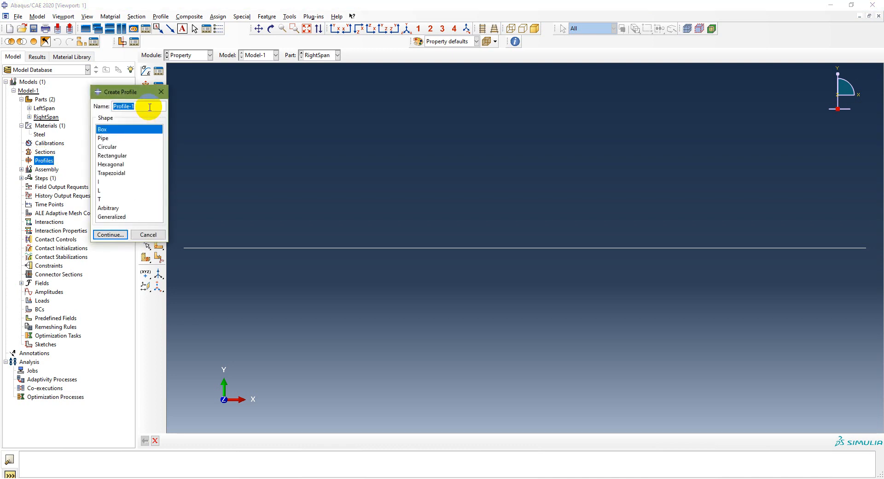
type("Square")
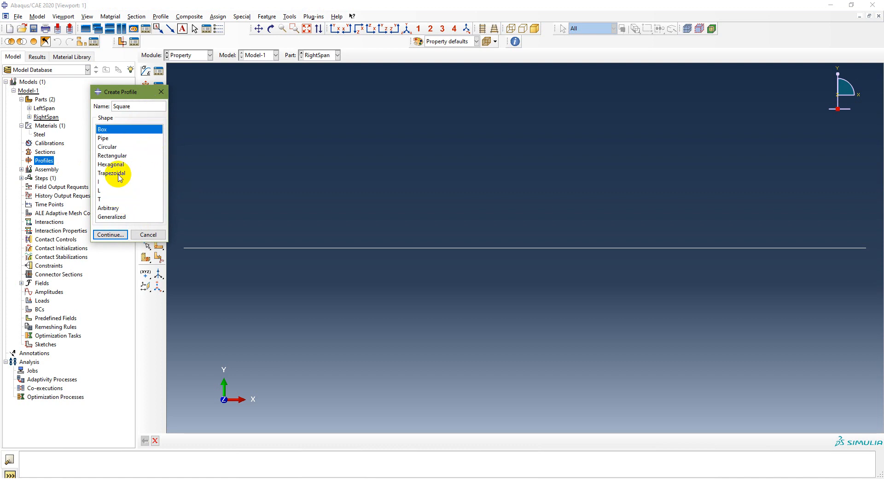
left_click(119, 155)
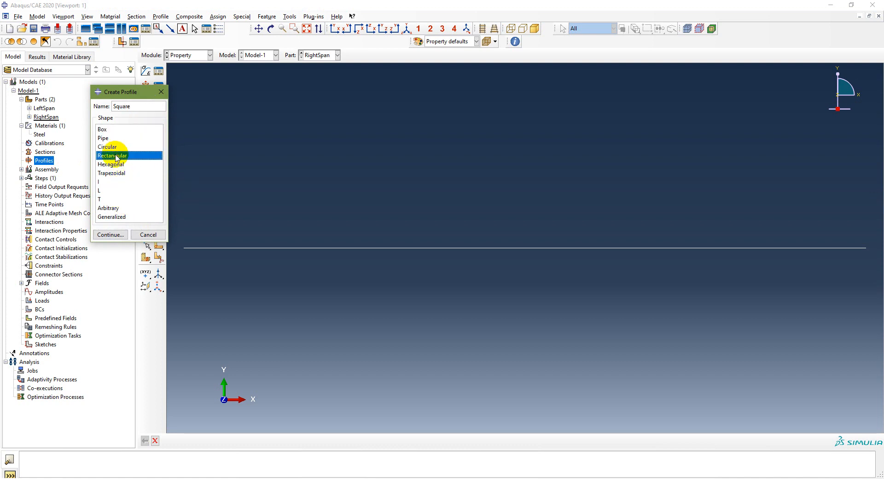
left_click(110, 235)
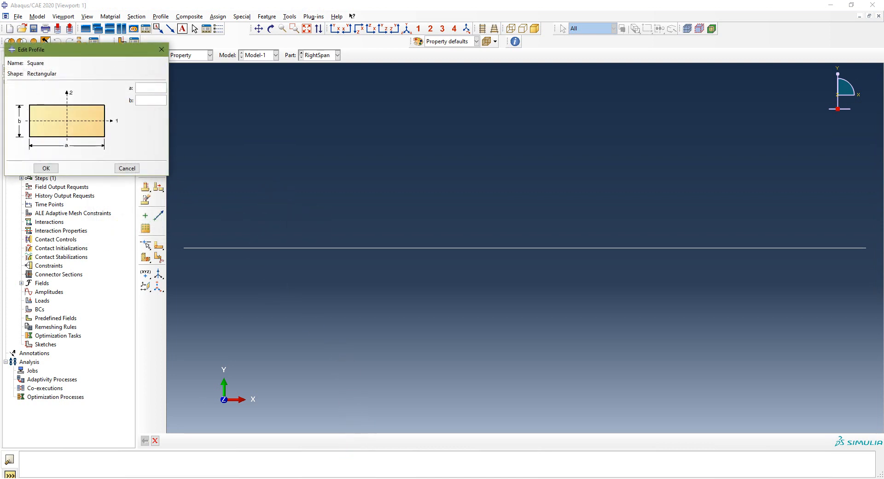
left_click(152, 87)
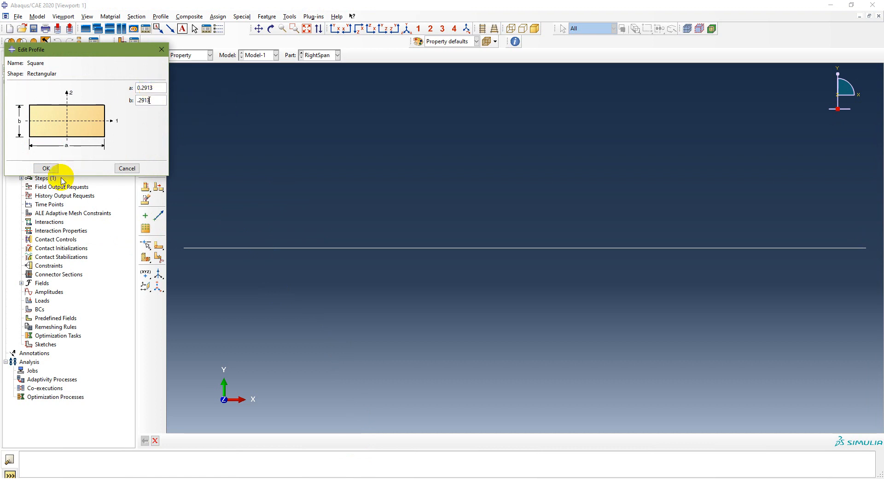
left_click(47, 168)
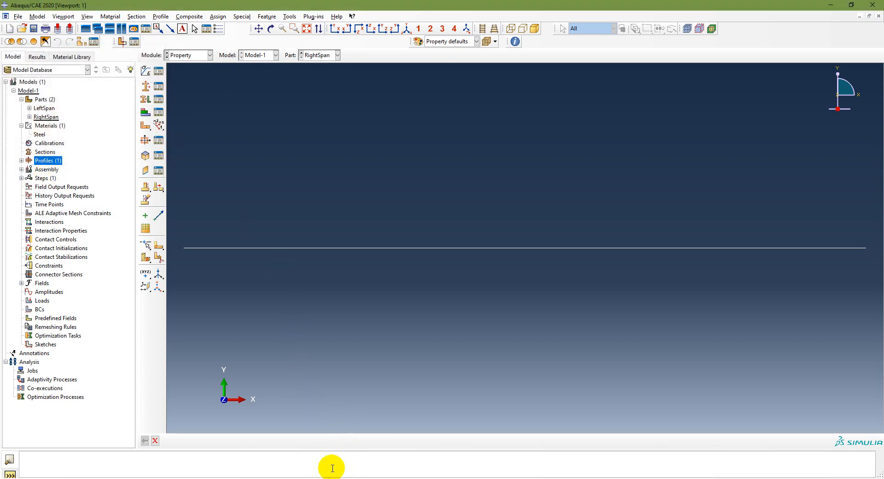
Step: Switch to the PowerPoint slides, review the Problem 3.3 section data and the modeling workflow, and return to Abaqus/CAE
left_click(313, 478)
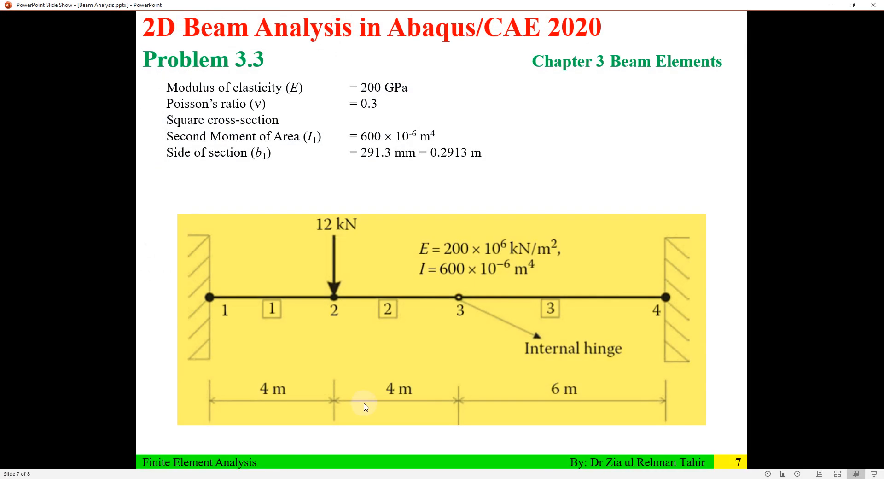
left_click(366, 409)
scroll(392, 322, "up", 1)
scroll(391, 321, "down", 1)
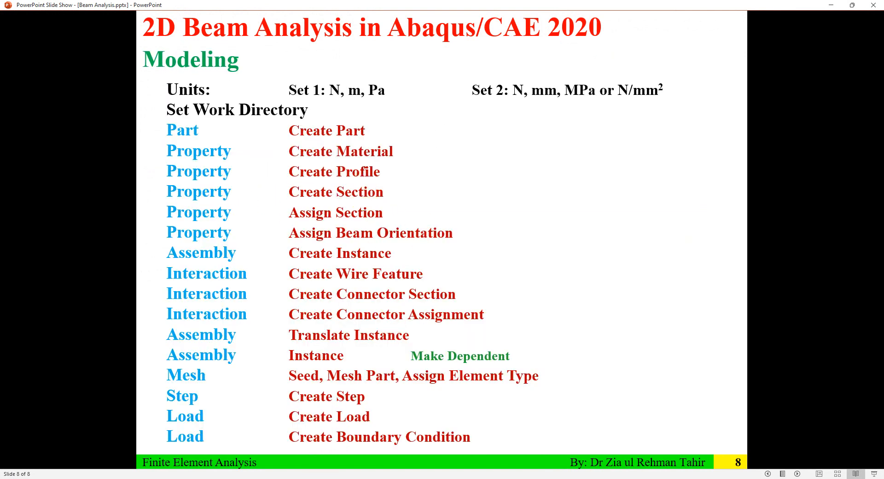
left_click(569, 478)
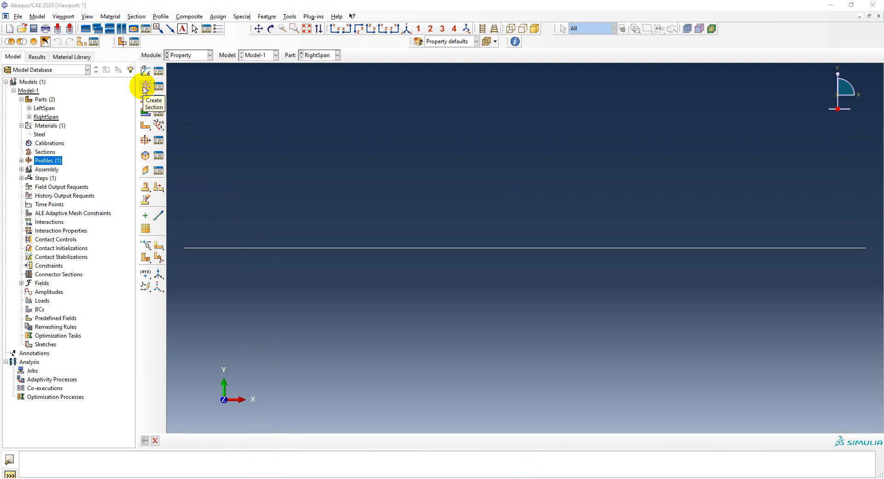
left_click(179, 55)
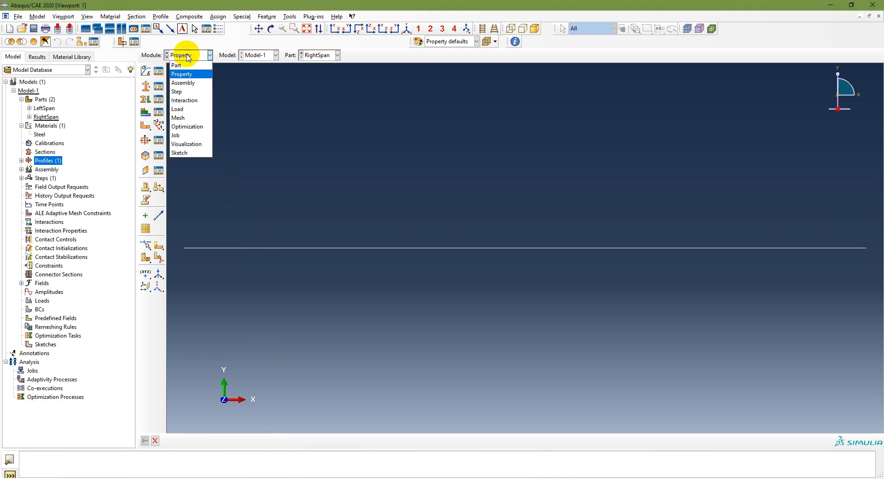
left_click(177, 76)
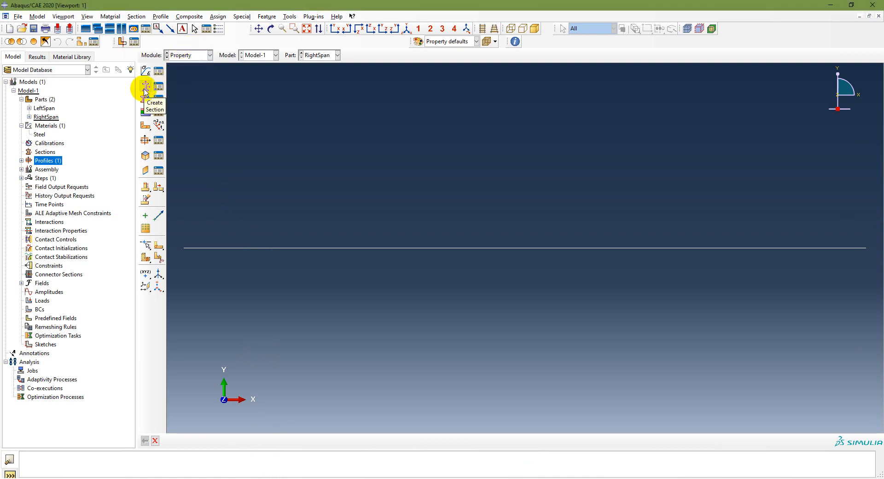
left_click(42, 154)
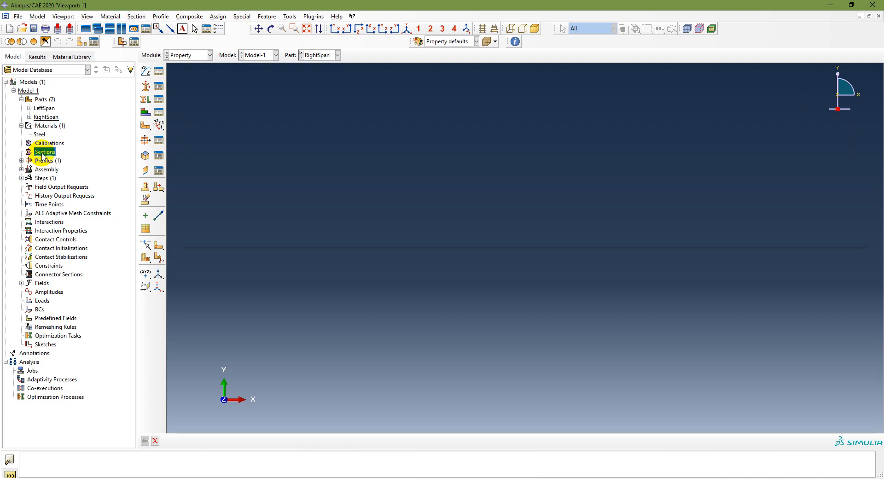
left_click(145, 88)
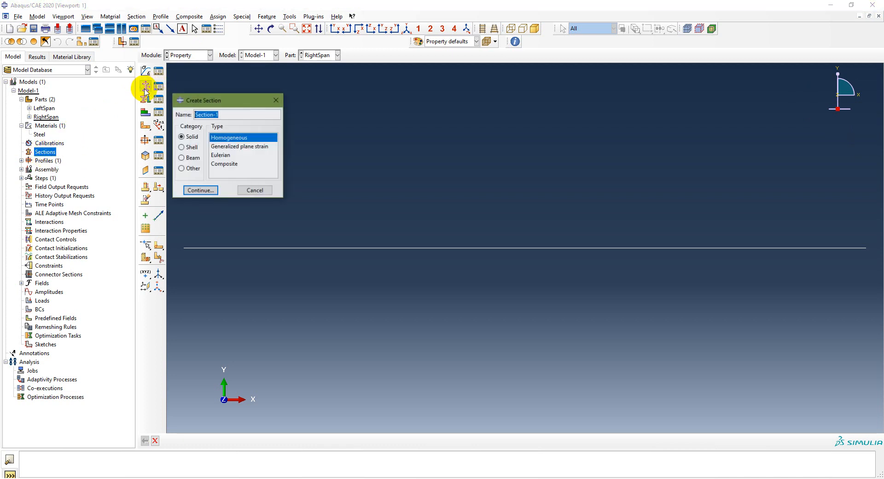
left_click(252, 189)
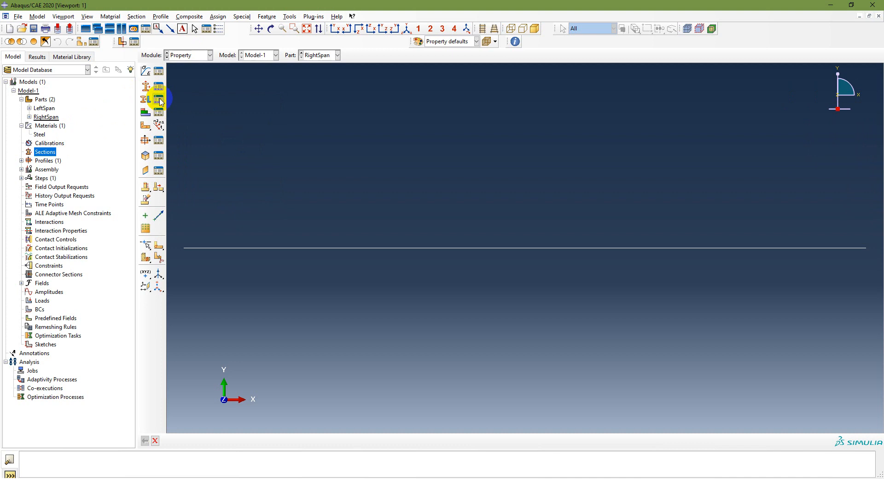
left_click(145, 87)
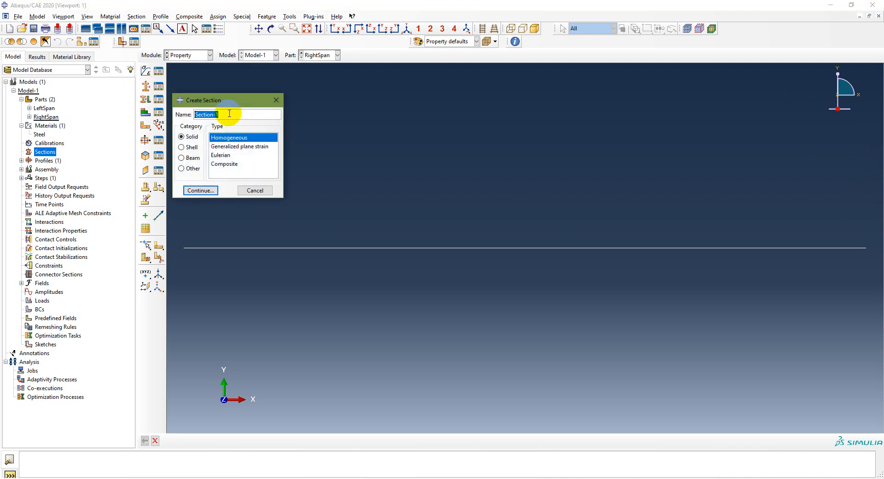
left_click(276, 100)
Step: Create a beam section named BeamSection that uses the Square profile and the Steel material
left_click(146, 87)
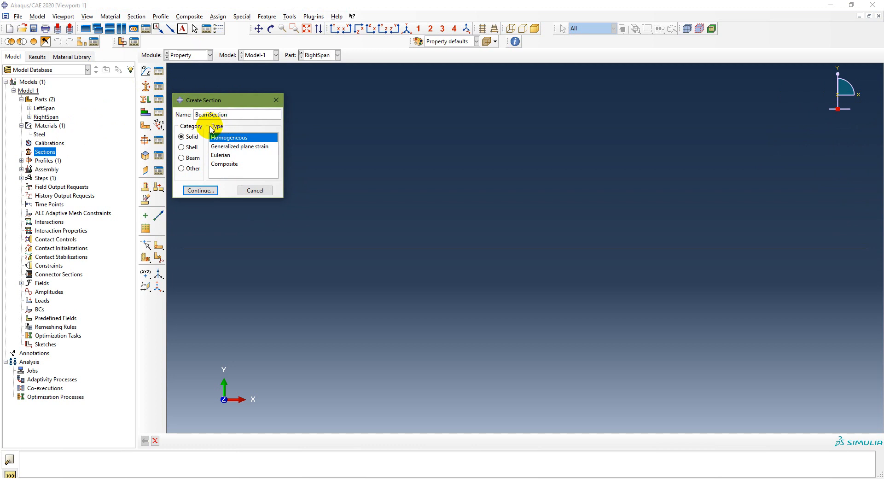
left_click(181, 158)
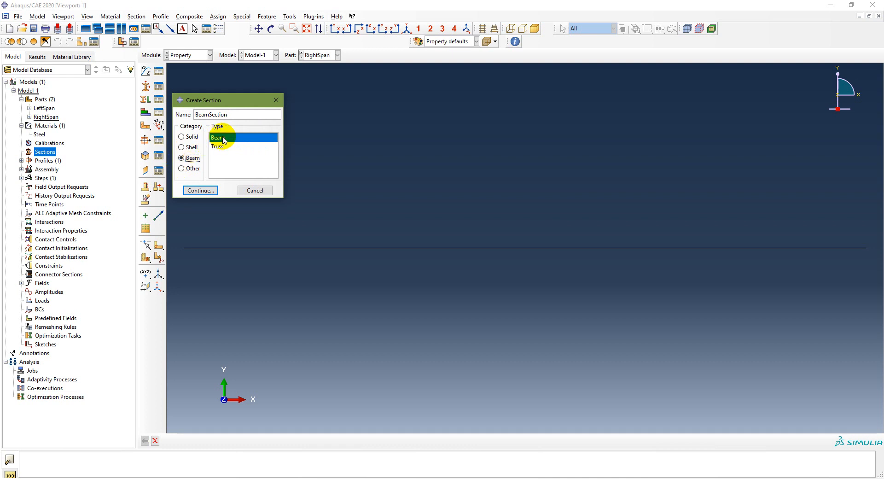
left_click(201, 191)
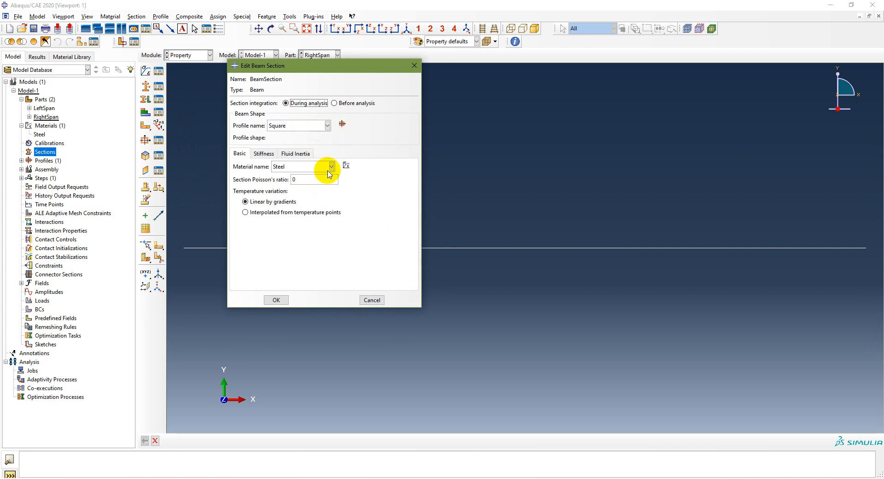
left_click(276, 301)
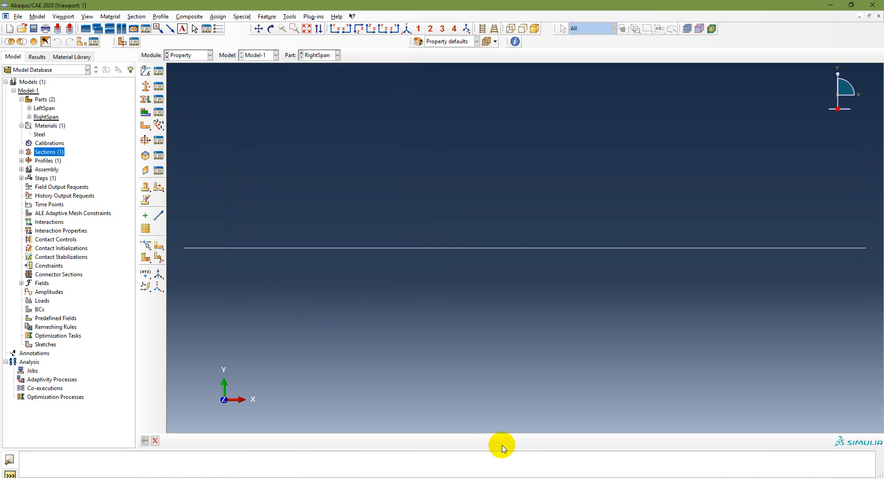
Step: Switch to the PowerPoint slides to check the modeling workflow, and return to the Property module in Abaqus/CAE
key("alt+Tab")
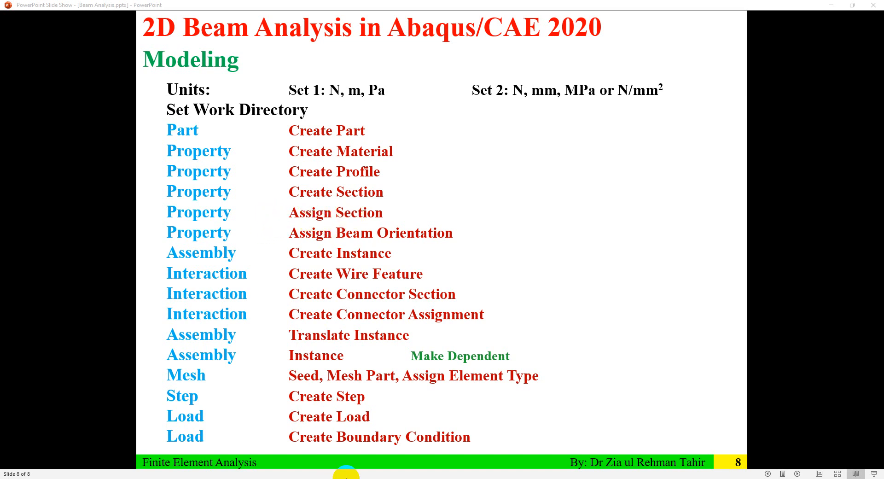
key("alt+Tab")
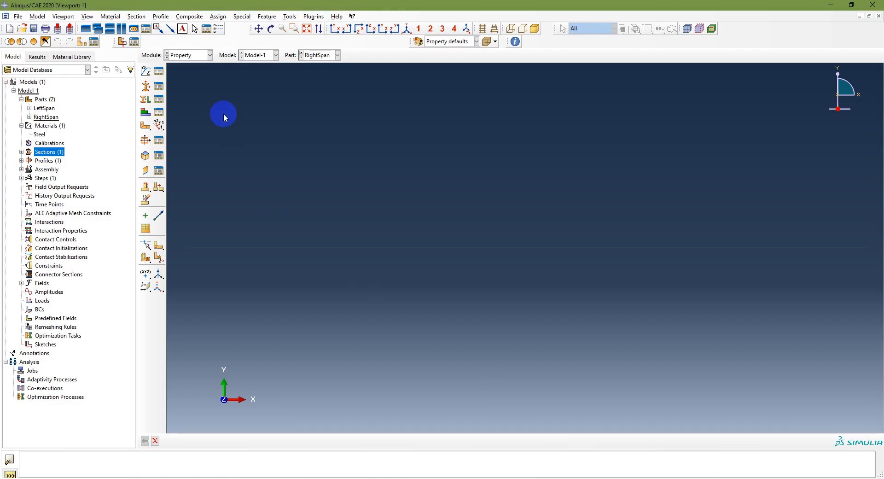
left_click(193, 56)
left_click(193, 66)
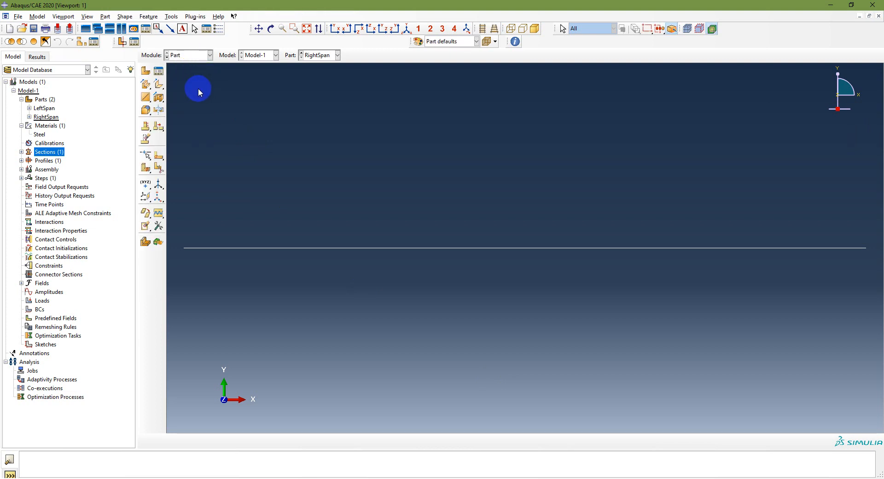
left_click(196, 56)
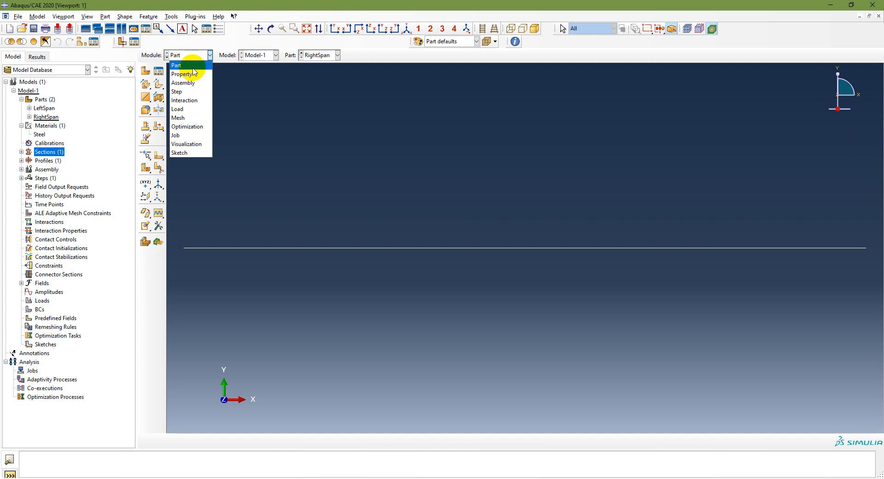
left_click(191, 75)
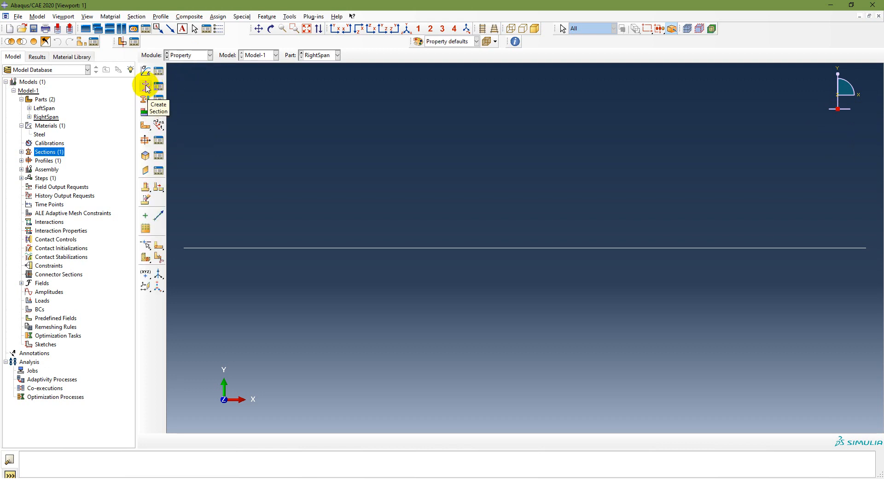
Step: Turn off set creation for section assignments and make LeftSpan the current part
left_click(147, 100)
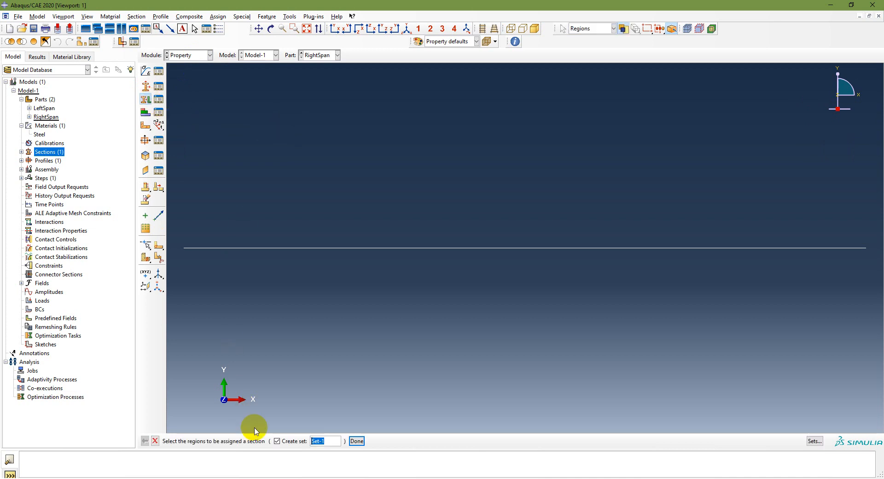
left_click(277, 441)
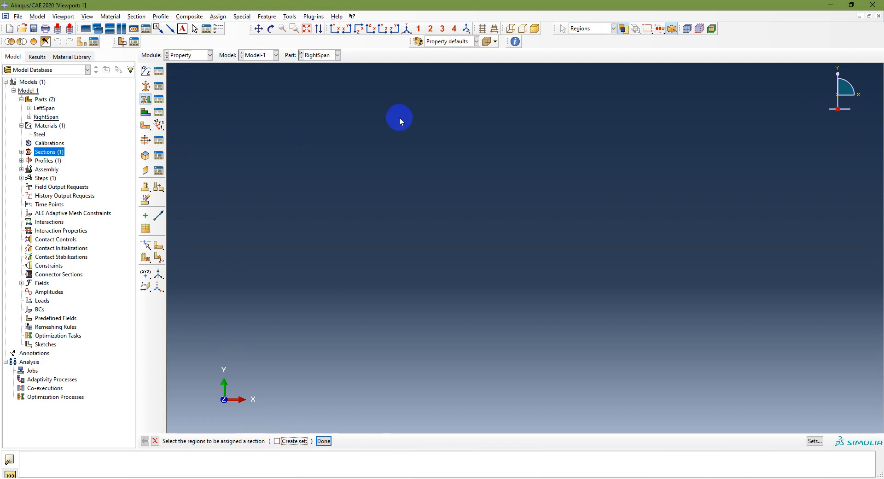
left_click(331, 56)
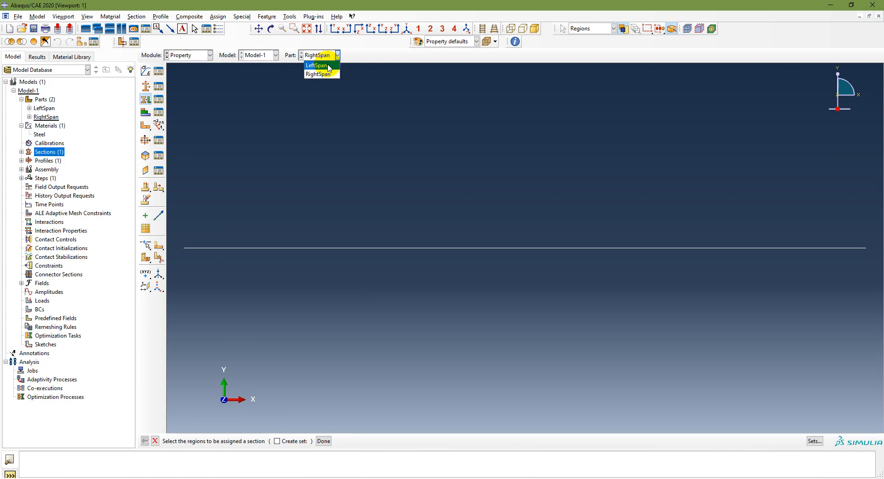
left_click(317, 65)
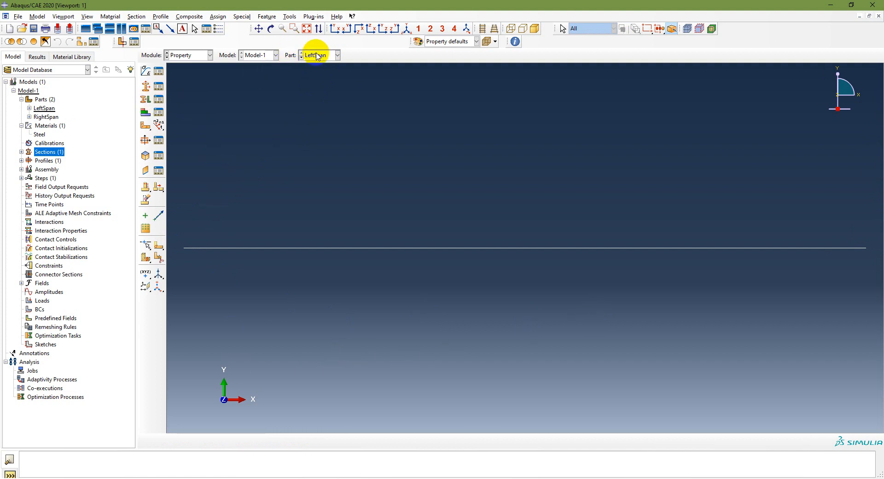
Step: Assign BeamSection to the entire LeftSpan wire
left_click(146, 100)
left_click_drag(182, 225, 876, 300)
left_click(323, 440)
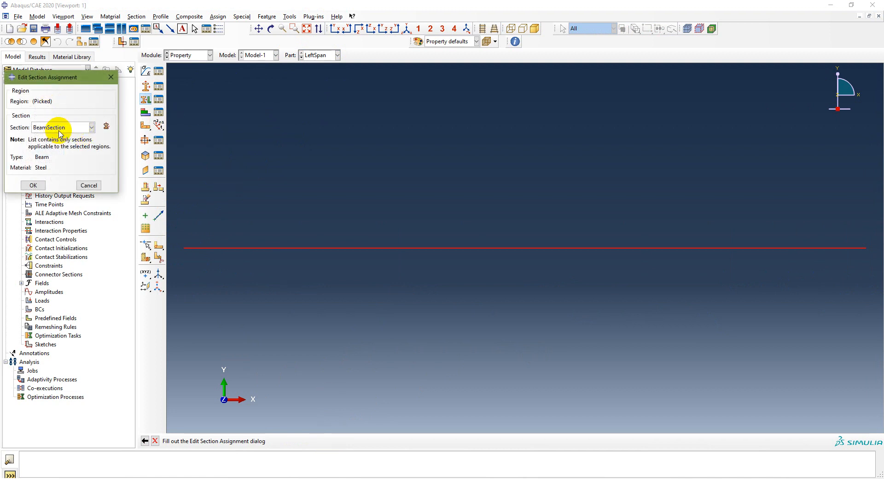
left_click(33, 185)
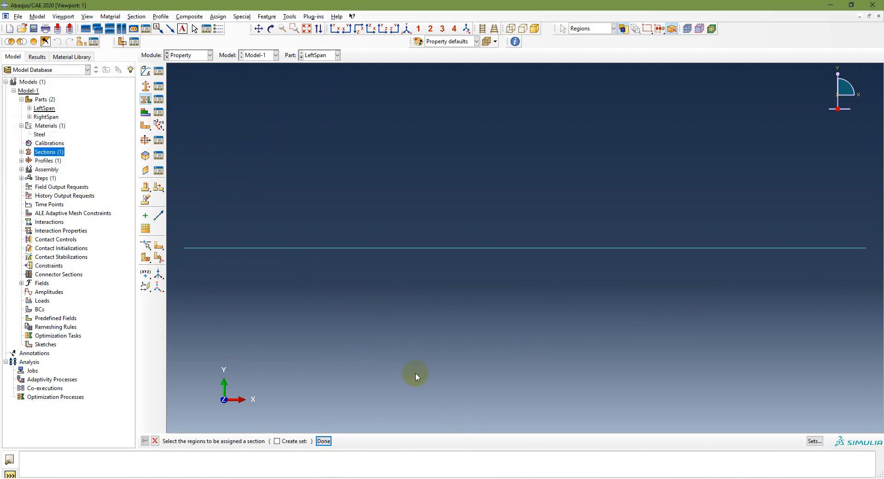
Step: Make RightSpan the current part and assign BeamSection to its entire wire
left_click(336, 55)
left_click(317, 76)
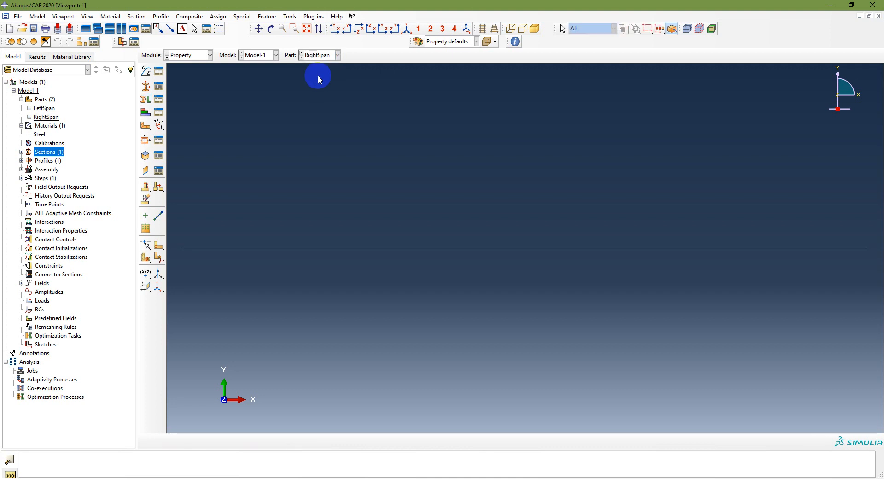
left_click(145, 99)
left_click_drag(176, 223, 870, 283)
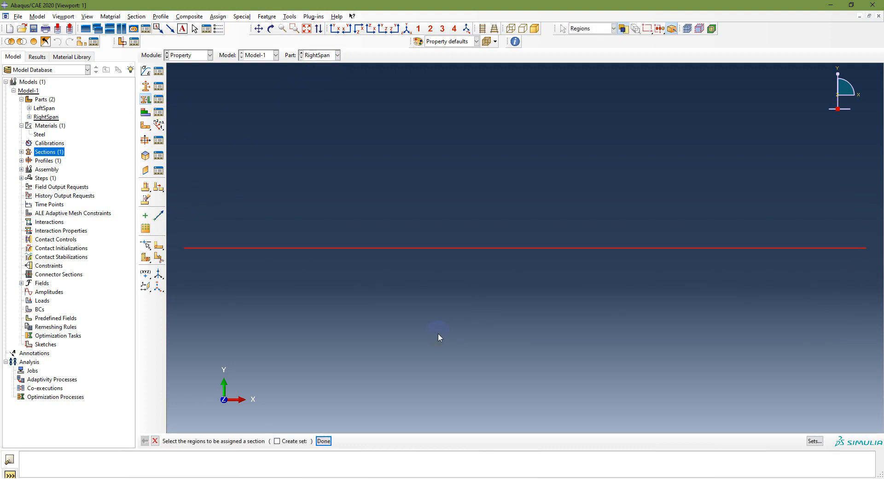
left_click(325, 440)
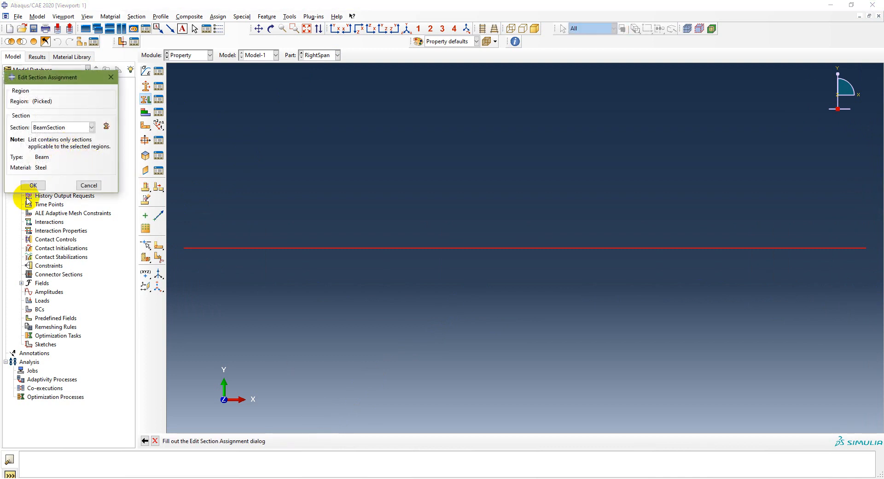
left_click(33, 185)
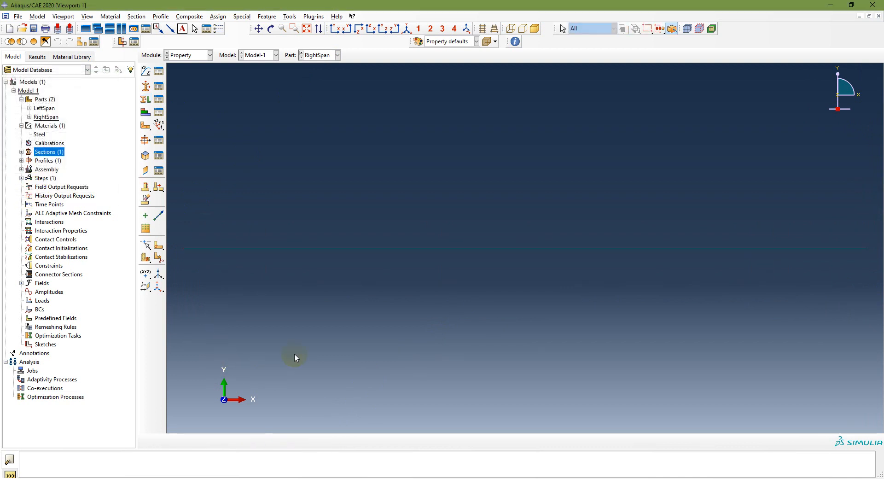
Step: Switch to the PowerPoint slides to check the modeling workflow, and return to the Property module in Abaqus/CAE
left_click(523, 478)
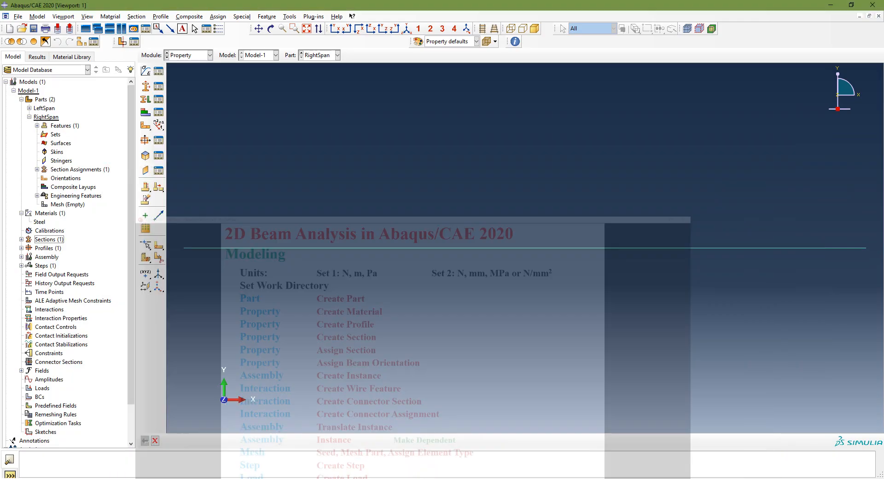
left_click(192, 56)
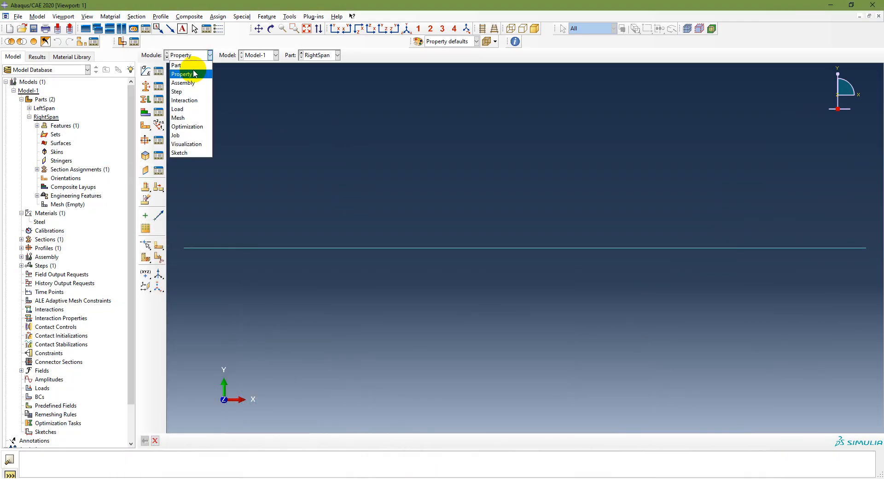
left_click(197, 73)
Step: Make LeftSpan the current part and assign its whole wire a beam orientation with n1 direction 0.0,0.0,-1.0
left_click(316, 54)
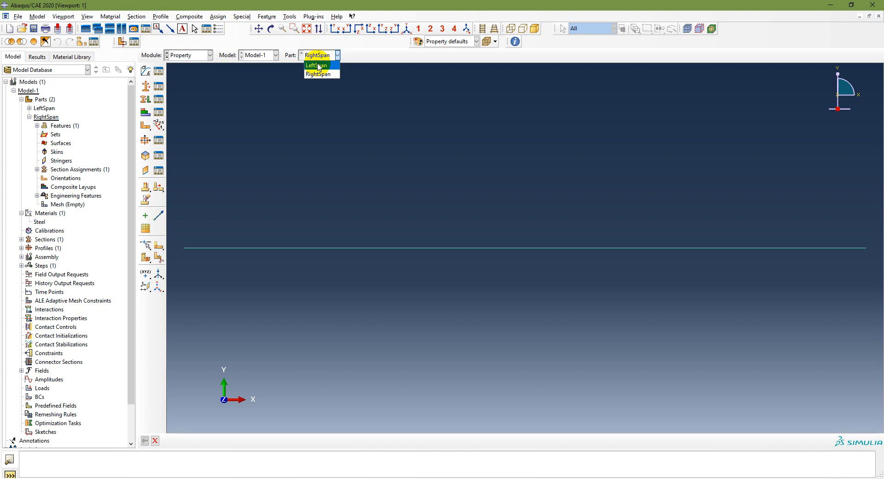
left_click(316, 69)
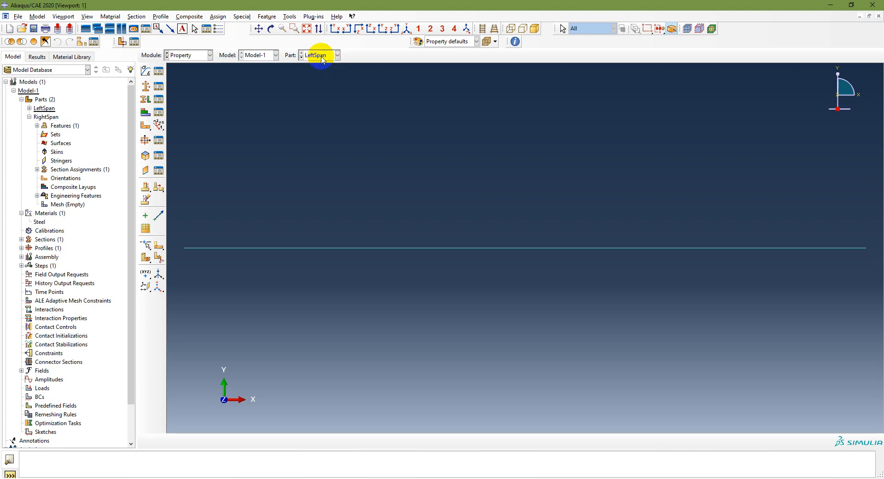
left_click(158, 125)
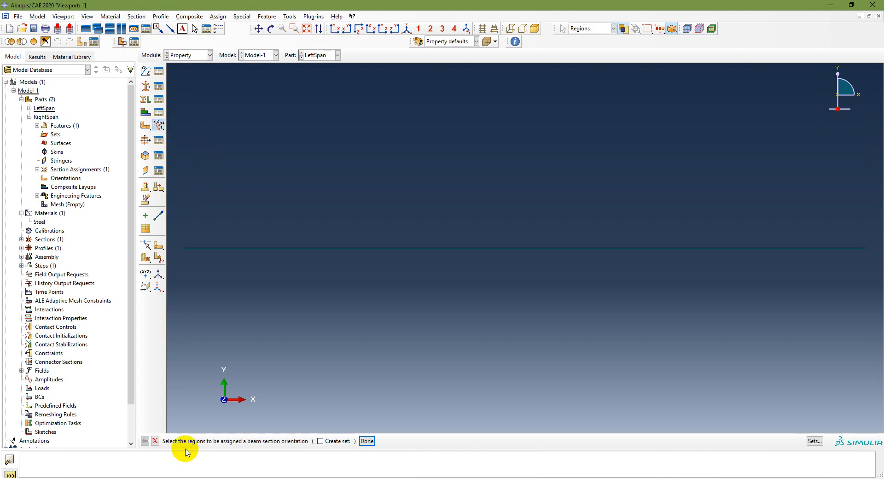
left_click(193, 252)
left_click_drag(181, 236, 881, 311)
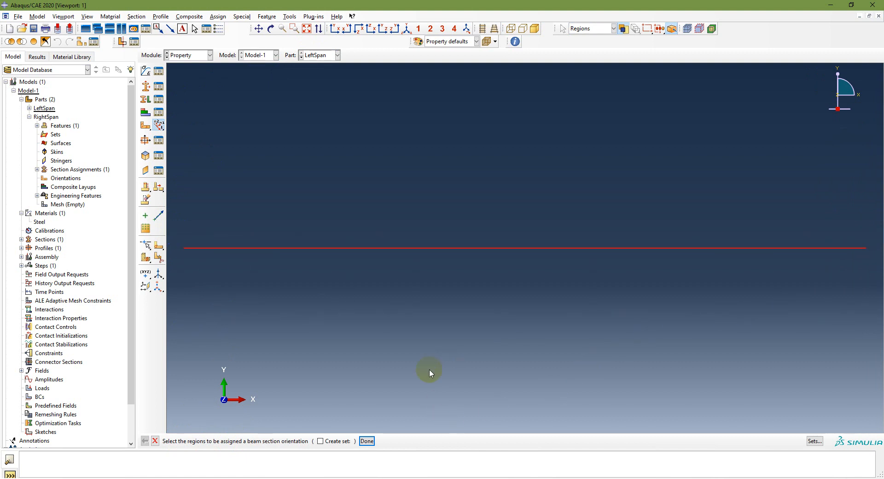
left_click(367, 441)
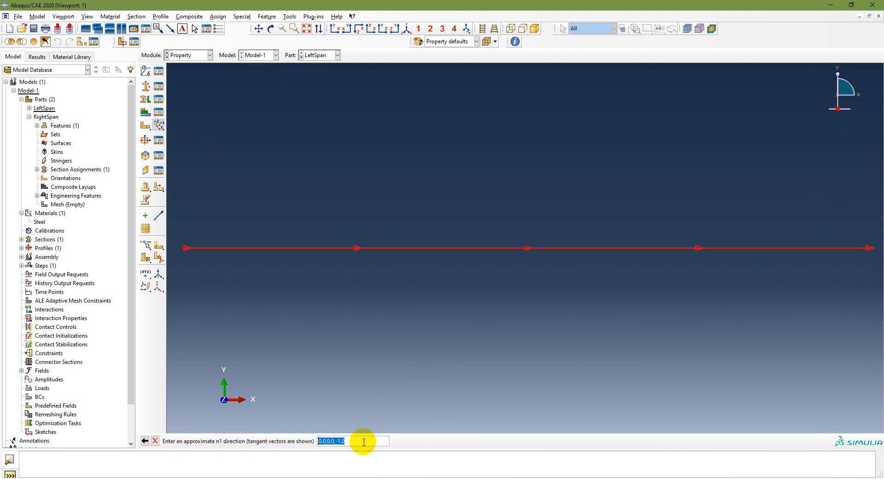
key("Return")
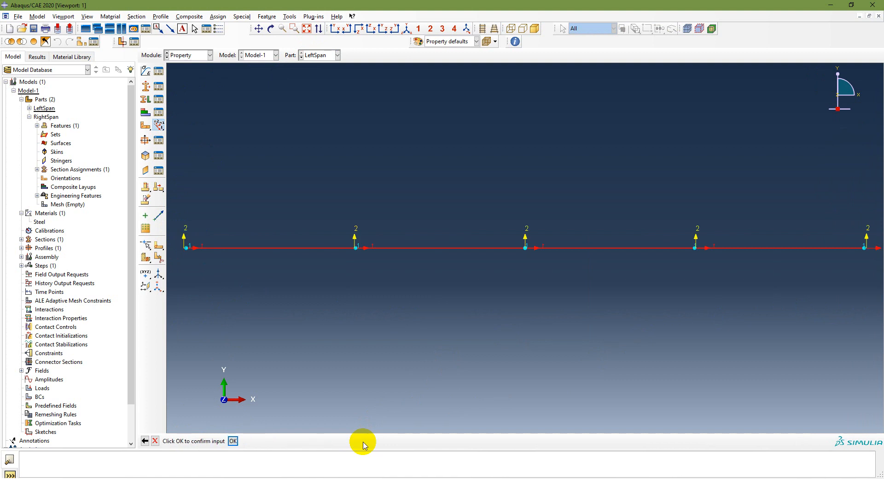
left_click(233, 441)
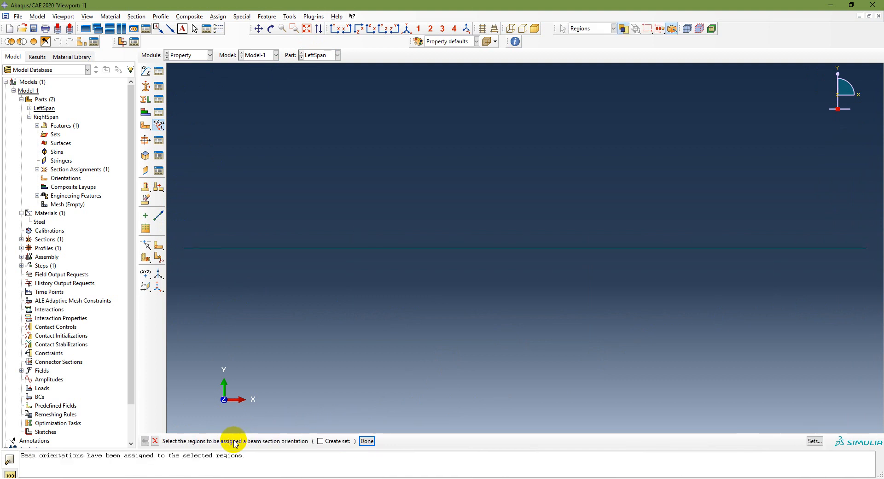
left_click(367, 440)
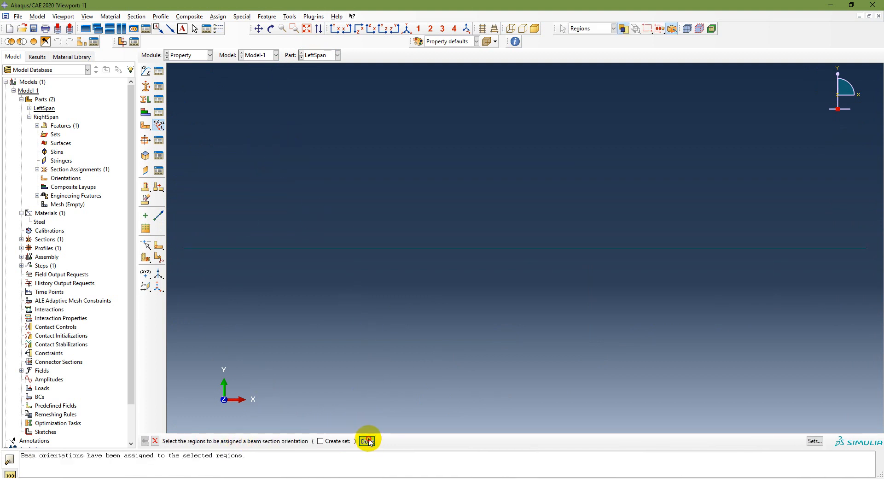
Step: Make RightSpan the current part and assign its whole wire a beam orientation with n1 direction 0.0,0.0,-1.0
left_click(323, 56)
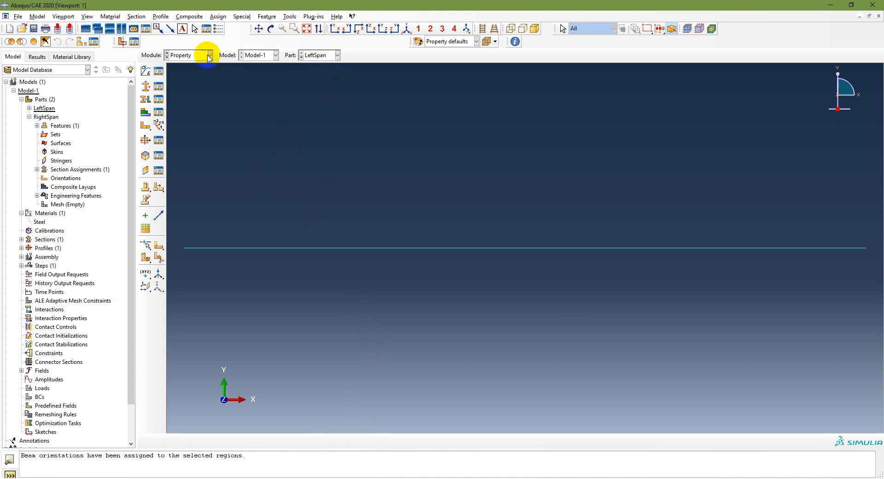
left_click(313, 55)
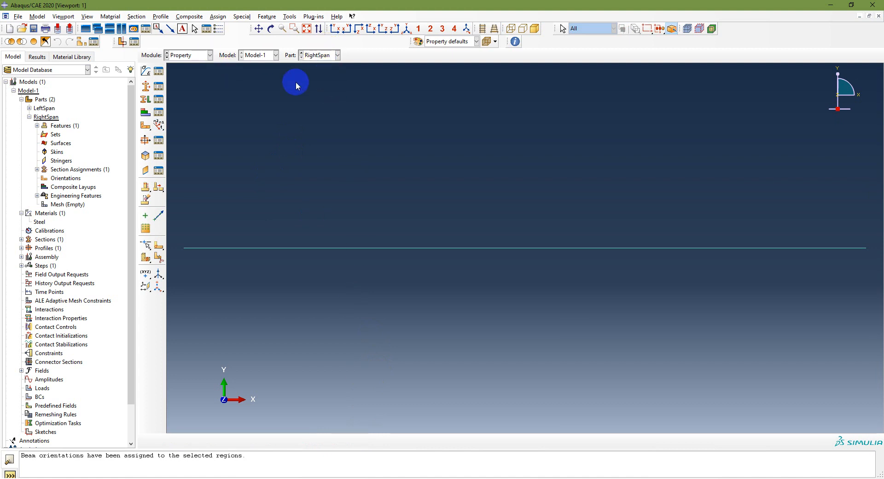
left_click(159, 128)
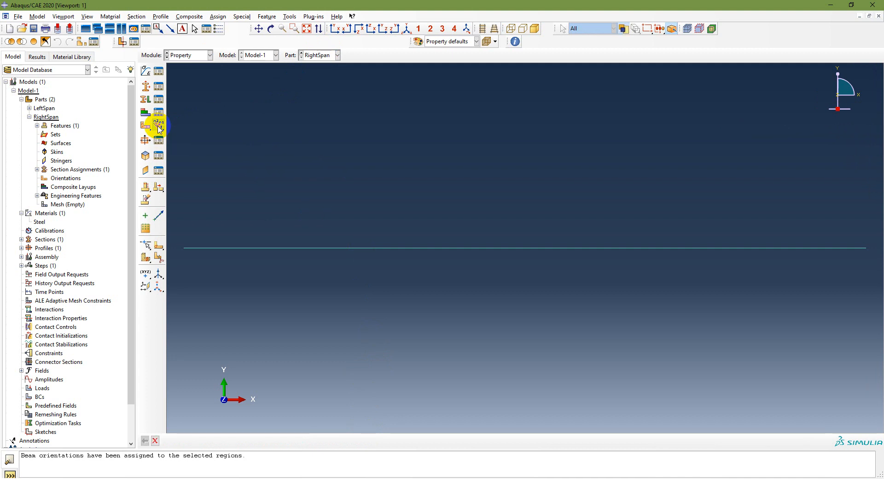
left_click_drag(173, 233, 879, 297)
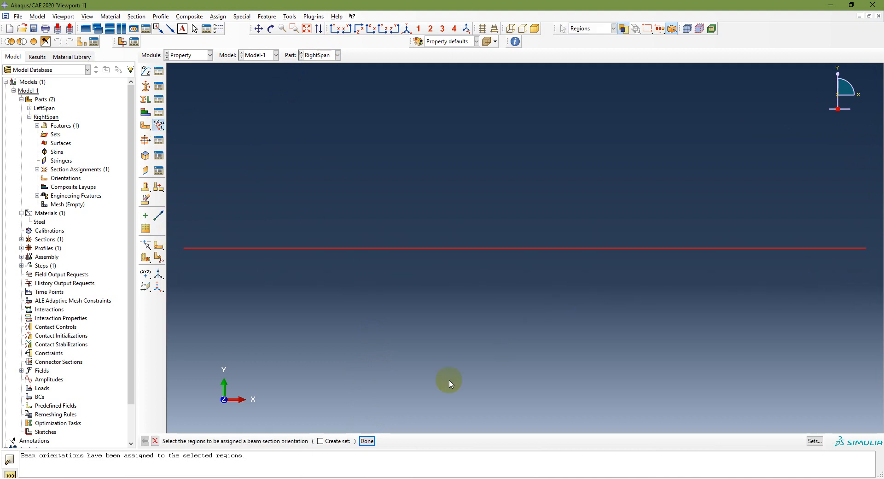
left_click(367, 441)
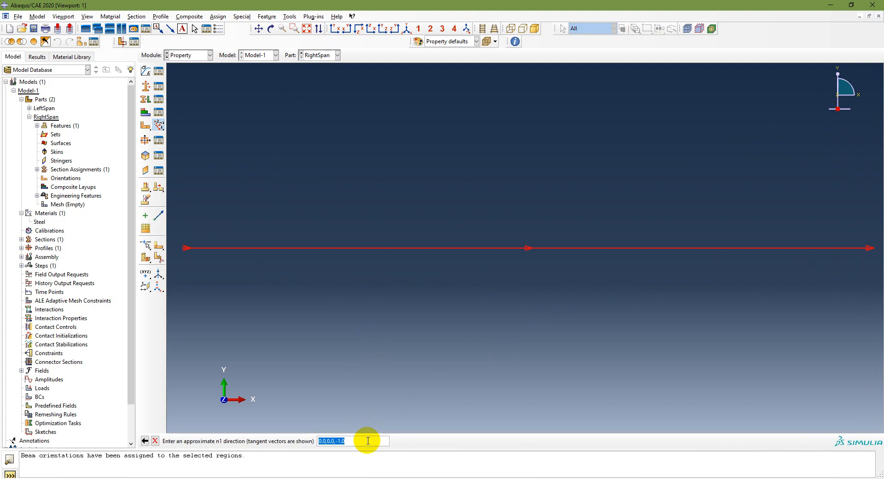
key("Return")
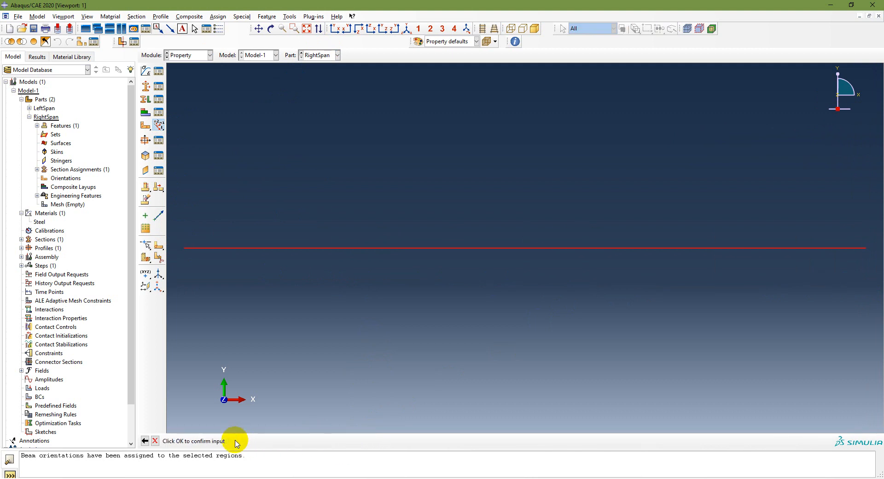
left_click(236, 443)
left_click(366, 441)
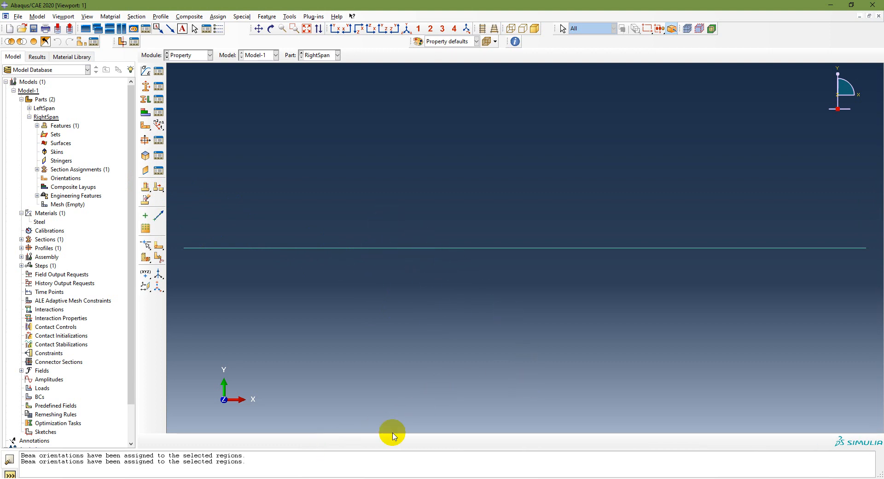
Step: Check the modeling workflow in the PowerPoint slides, return to Abaqus/CAE, and switch to the Assembly module with the Assembly branch expanded
key("alt+Tab")
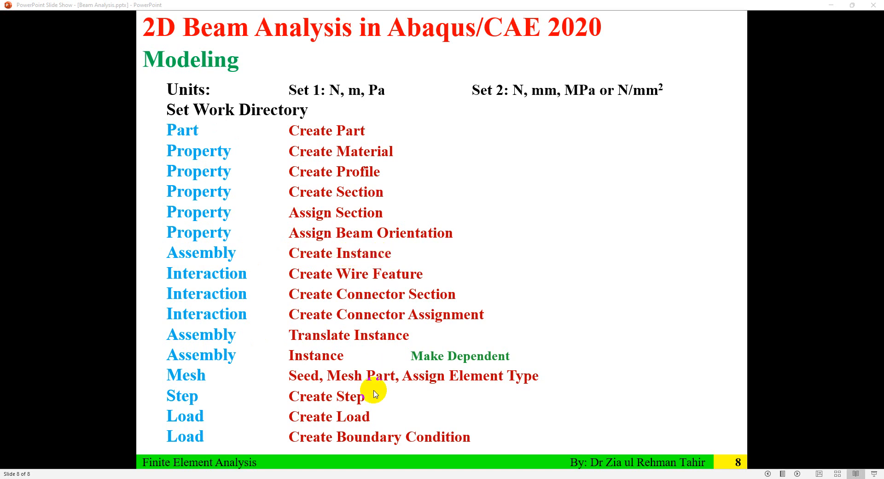
key("alt+Tab")
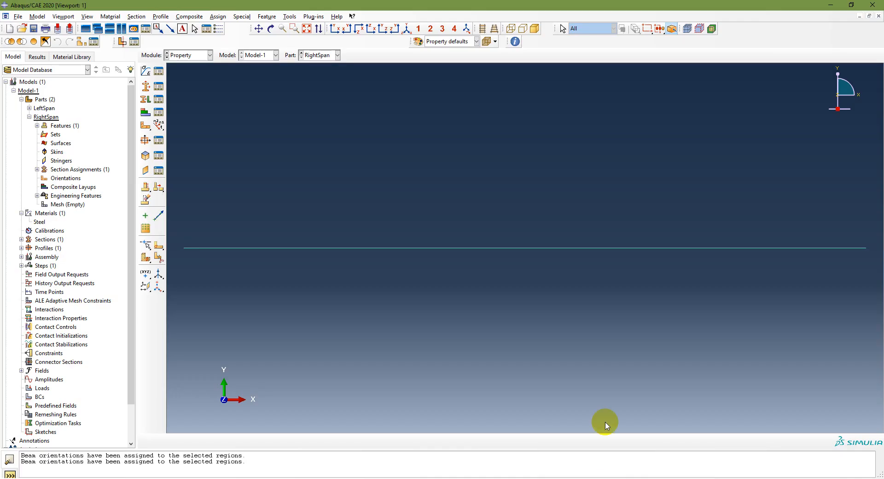
left_click(197, 55)
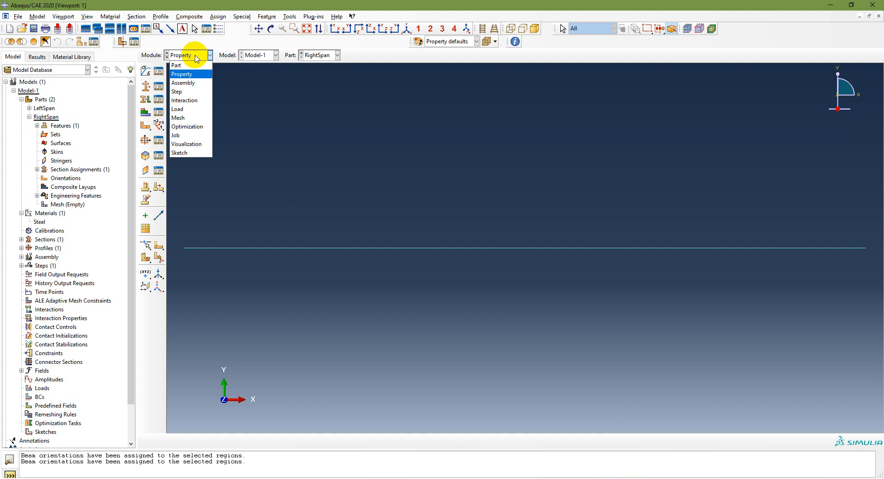
left_click(186, 82)
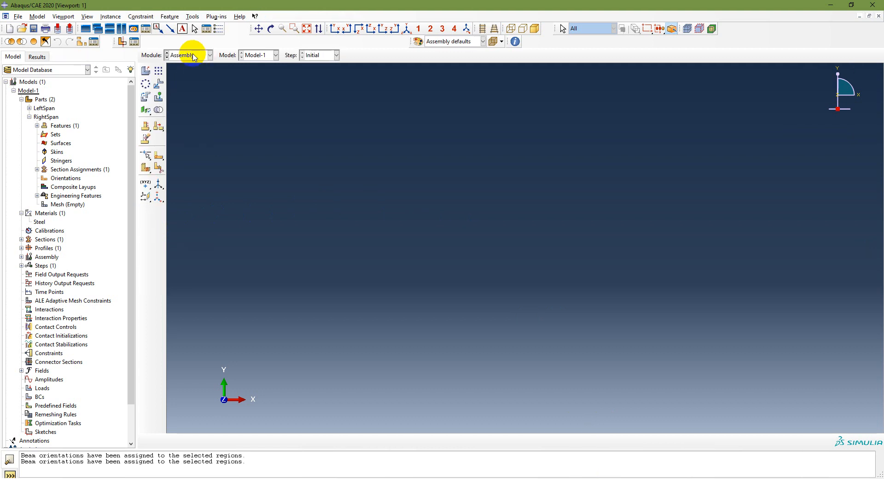
left_click(22, 256)
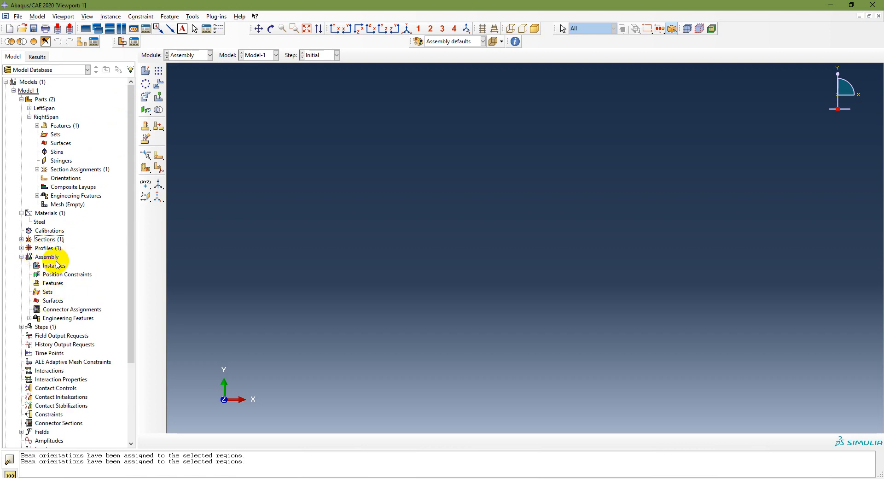
Step: Create dependent instances of both the LeftSpan and RightSpan parts and expand the Instances branch in the model tree
left_click(146, 71)
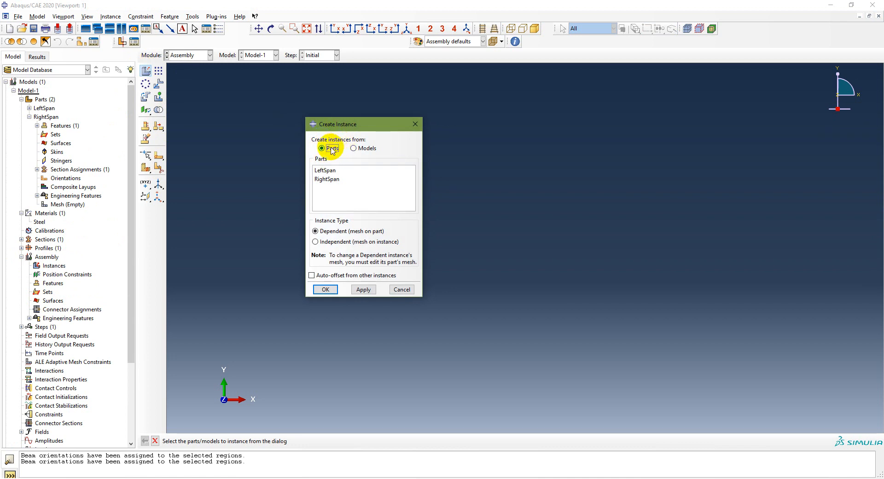
left_click(325, 171)
left_click(326, 180, "shift")
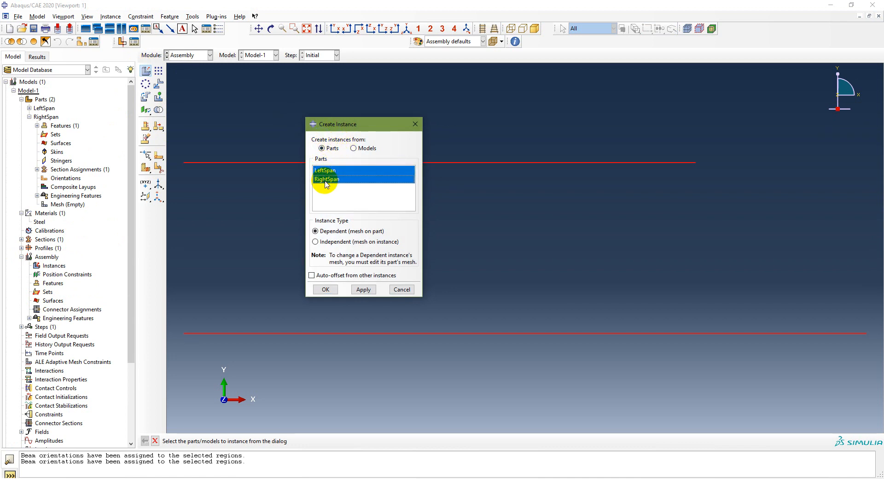
left_click(326, 289)
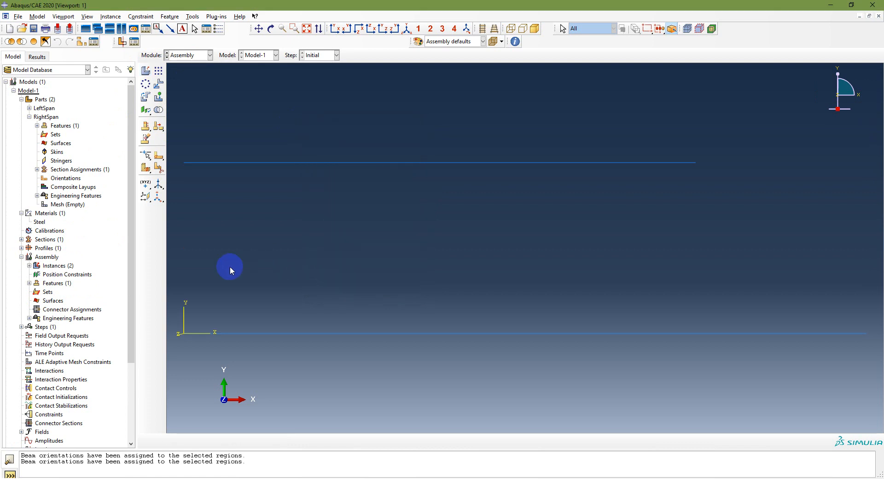
left_click(29, 265)
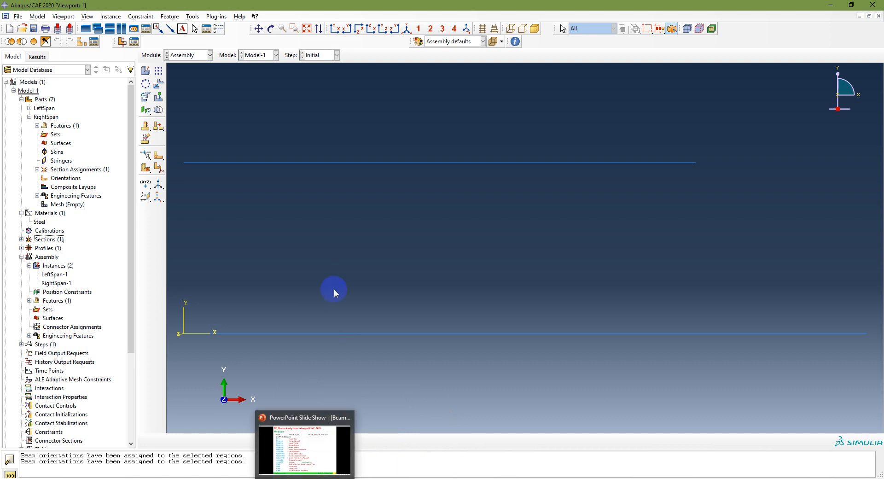
Step: Check the modeling workflow in the PowerPoint slides, return to Abaqus/CAE, and switch to the Interaction module
left_click(305, 478)
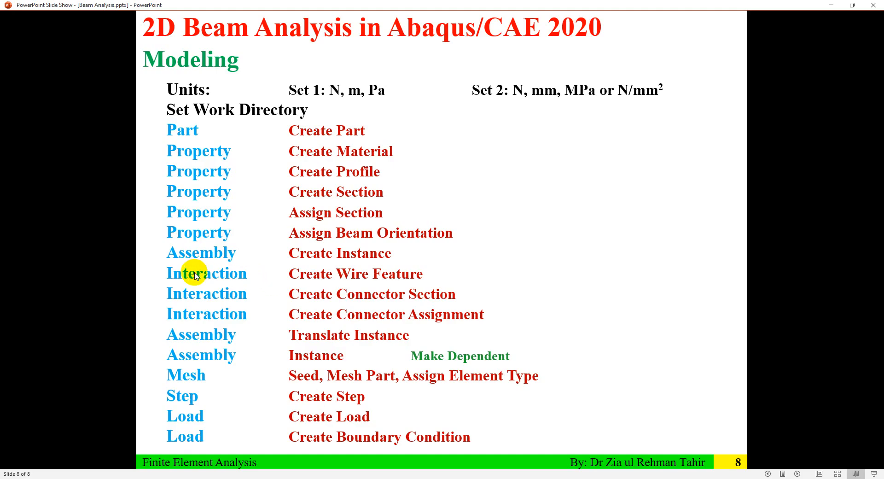
left_click(370, 478)
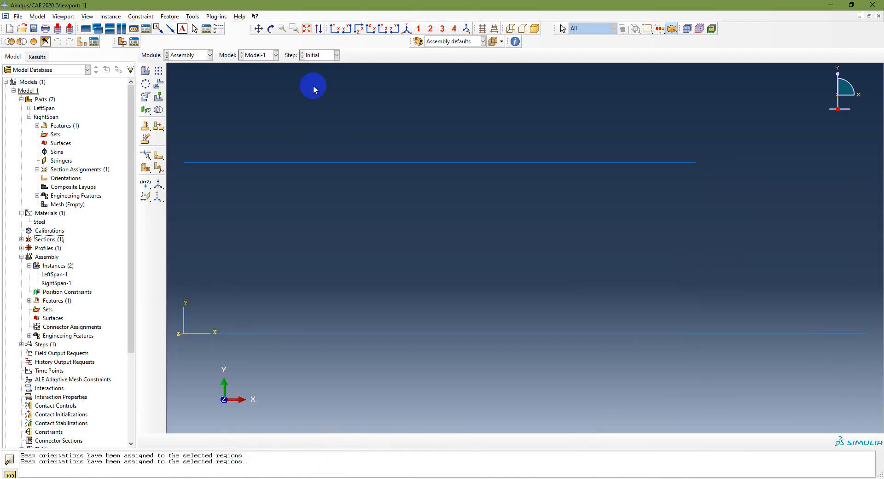
left_click(198, 55)
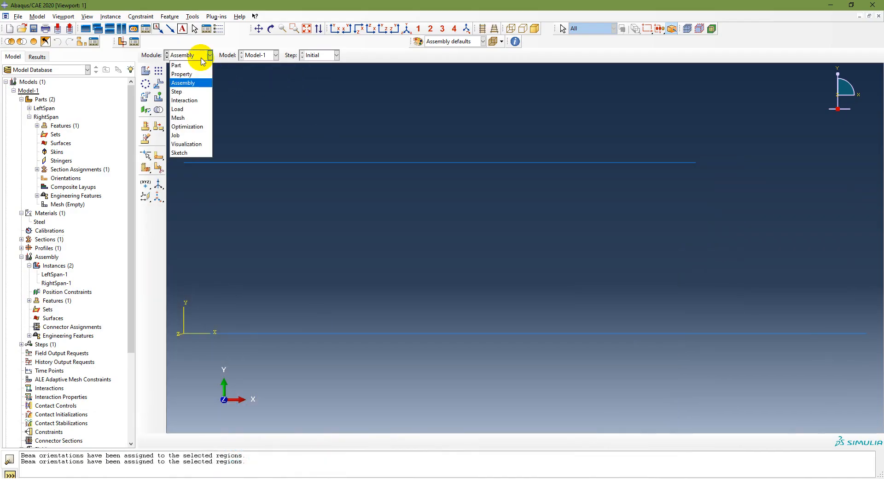
left_click(198, 101)
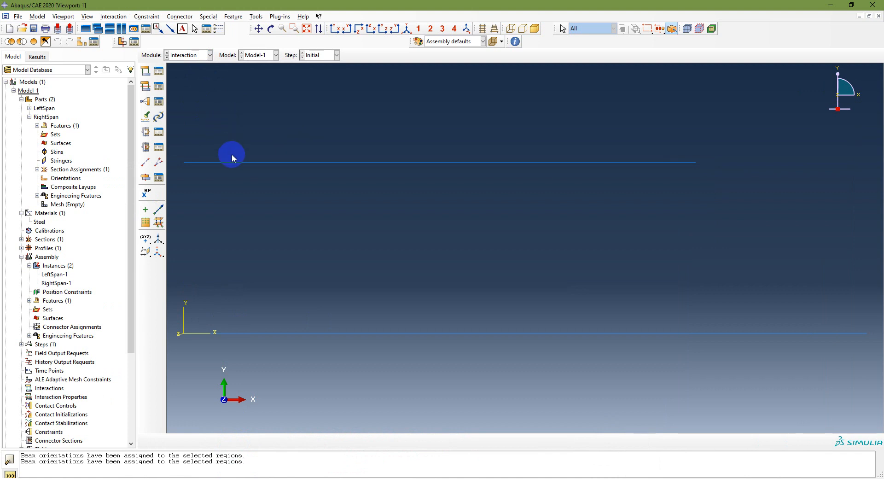
Step: Create a disjoint polyline wire feature from LeftSpan's right end vertex to RightSpan's left end vertex, with a set of wires
left_click(145, 163)
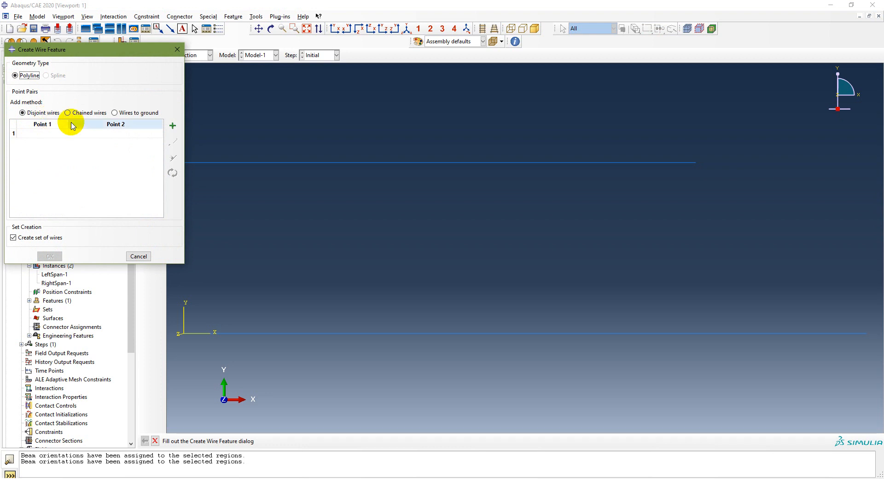
left_click(172, 127)
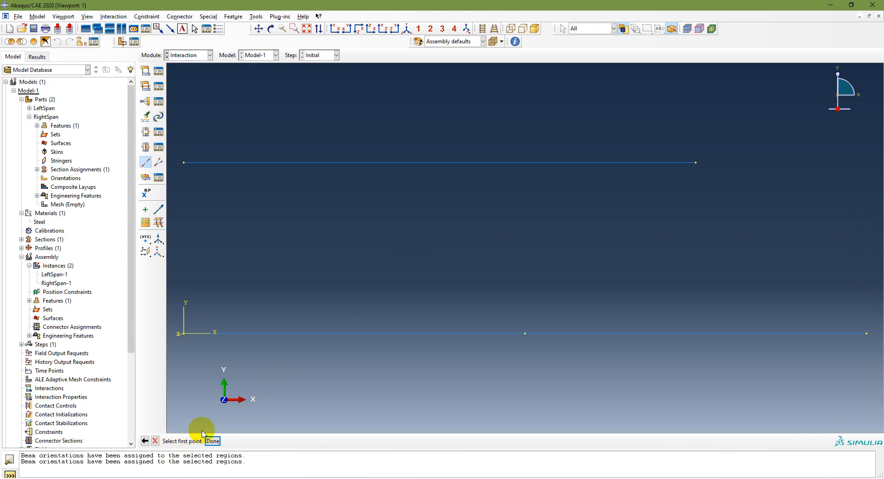
left_click(867, 333)
left_click(261, 217)
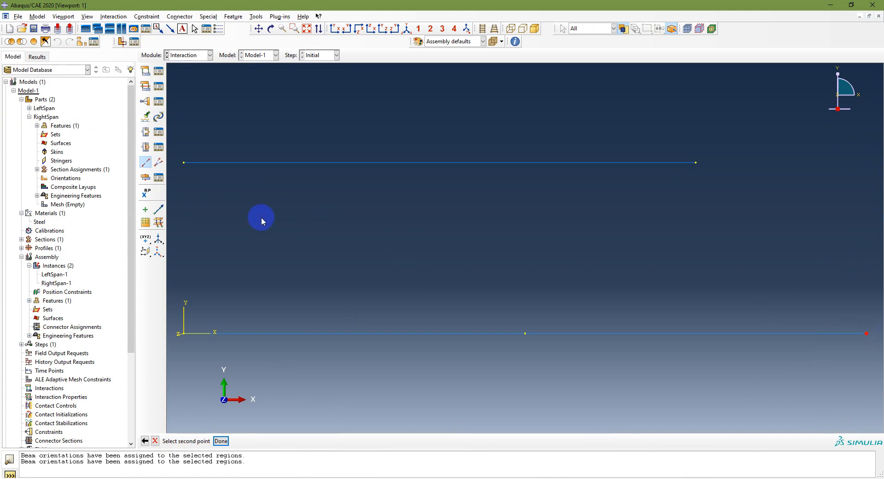
left_click(183, 163)
left_click(220, 441)
left_click(393, 255)
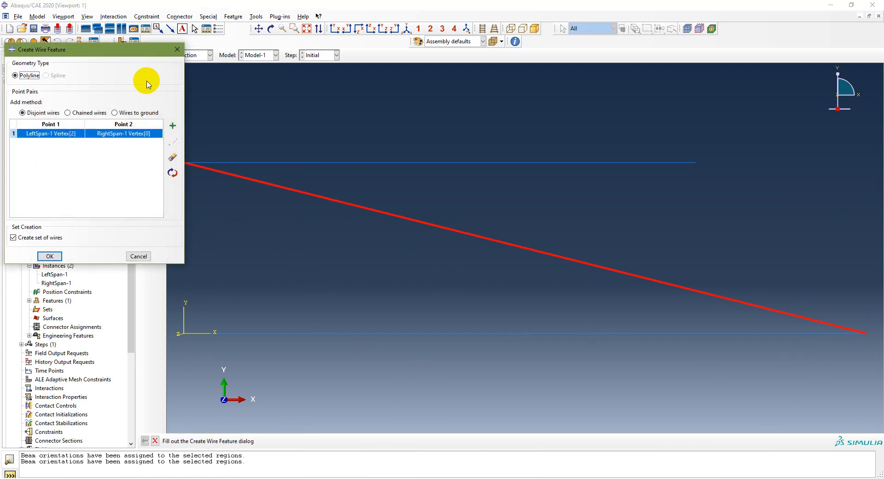
left_click_drag(137, 53, 495, 256)
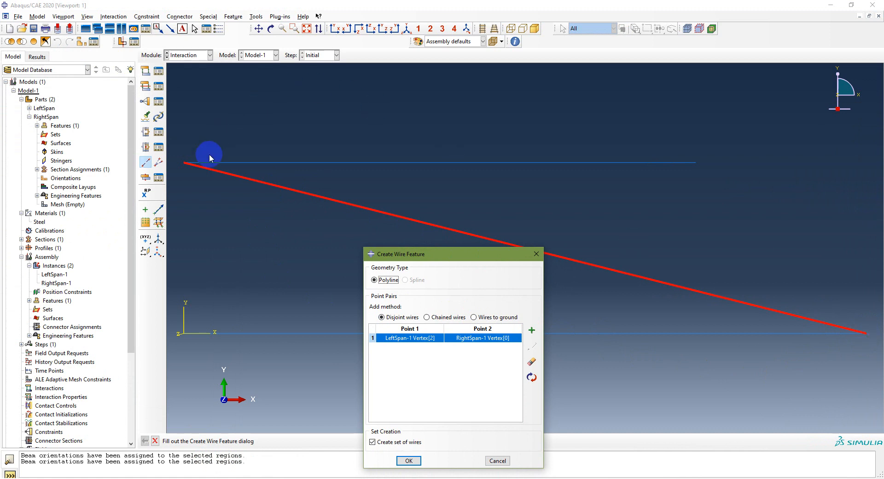
left_click_drag(462, 257, 259, 145)
left_click(205, 348)
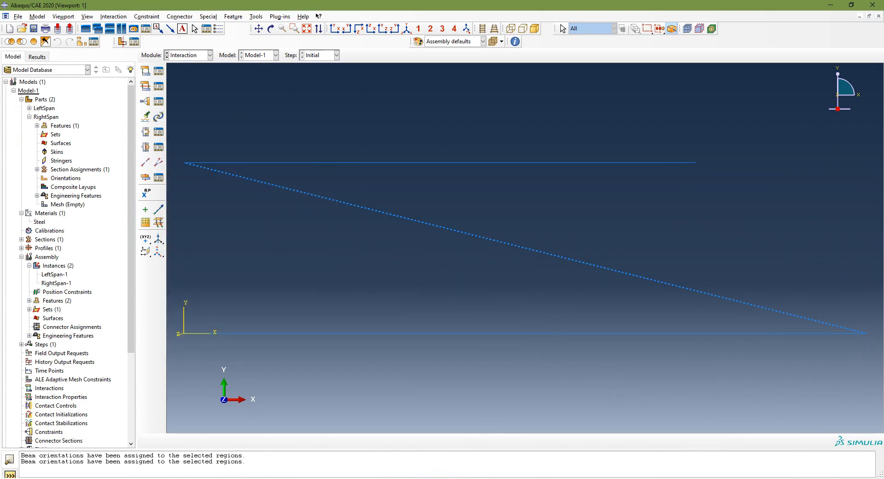
Step: Consult the PowerPoint workflow, return to Abaqus/CAE, and define Basic connector section ConnSect-1 with translational type Join and rotational type Rotation
key("alt+Tab")
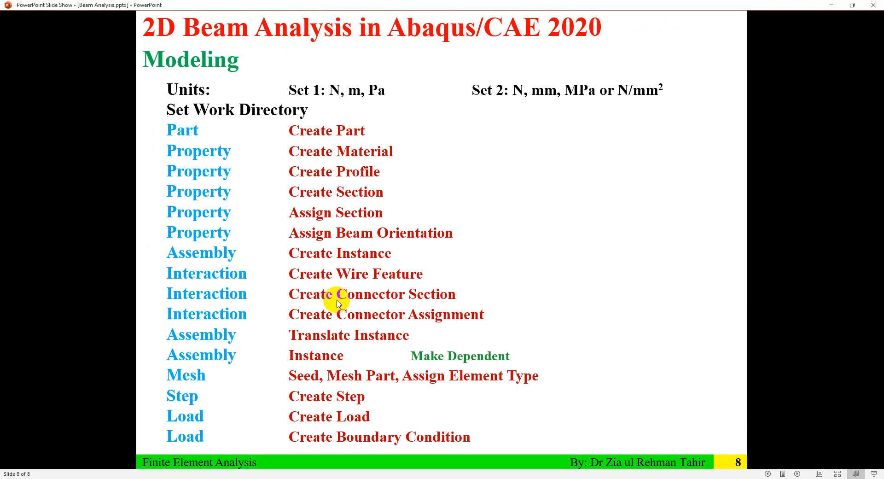
key("alt+Tab")
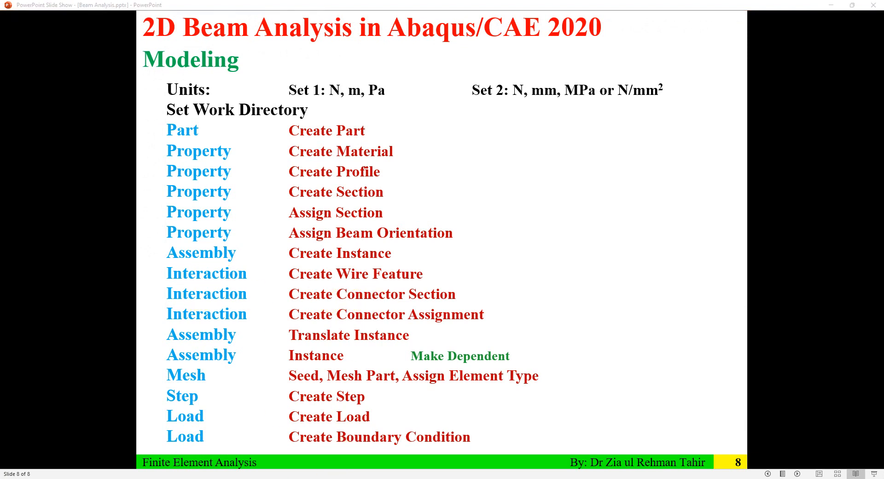
left_click(189, 55)
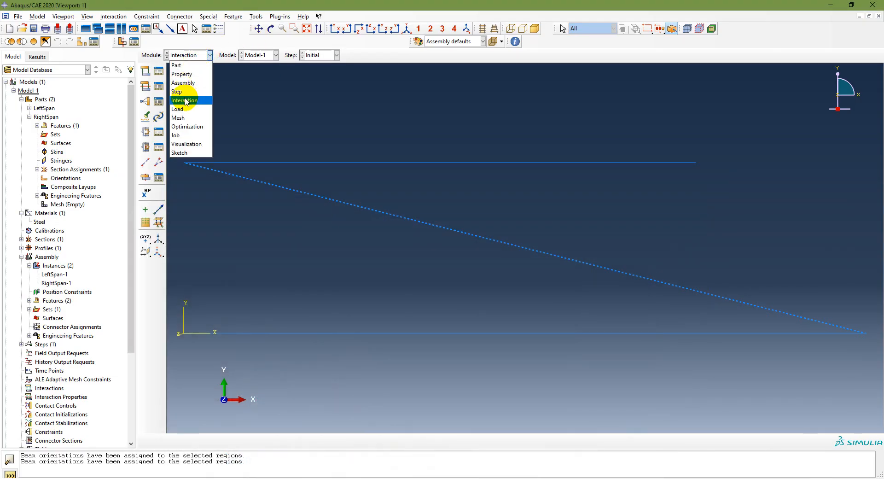
left_click(184, 102)
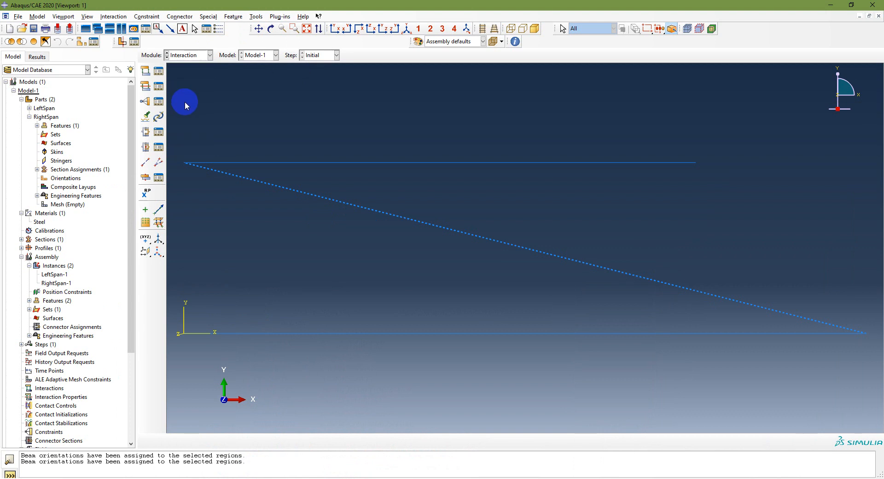
left_click(146, 147)
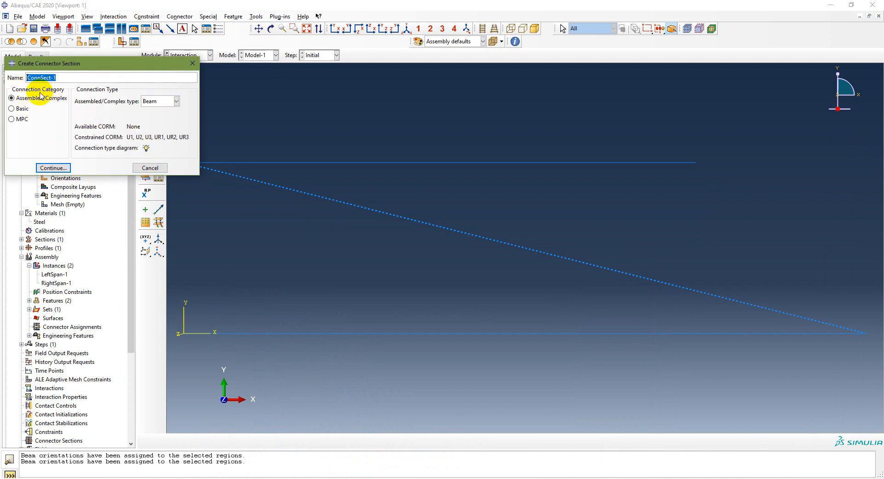
left_click(14, 109)
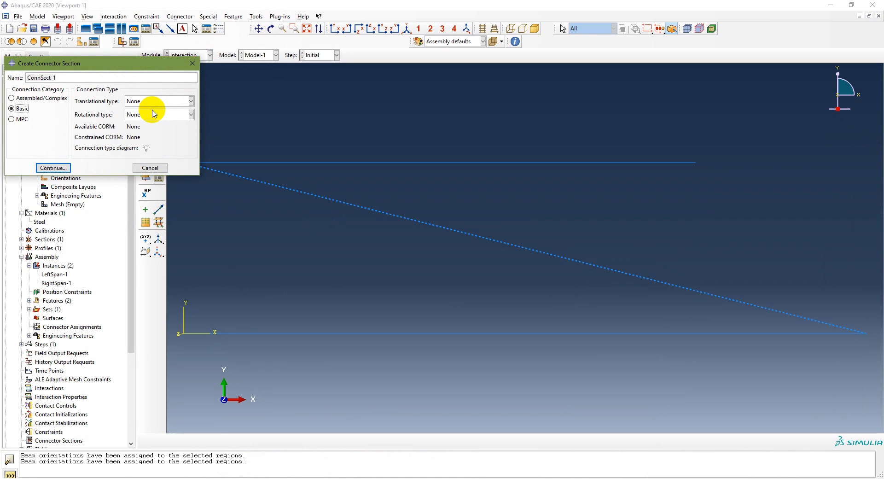
left_click(182, 101)
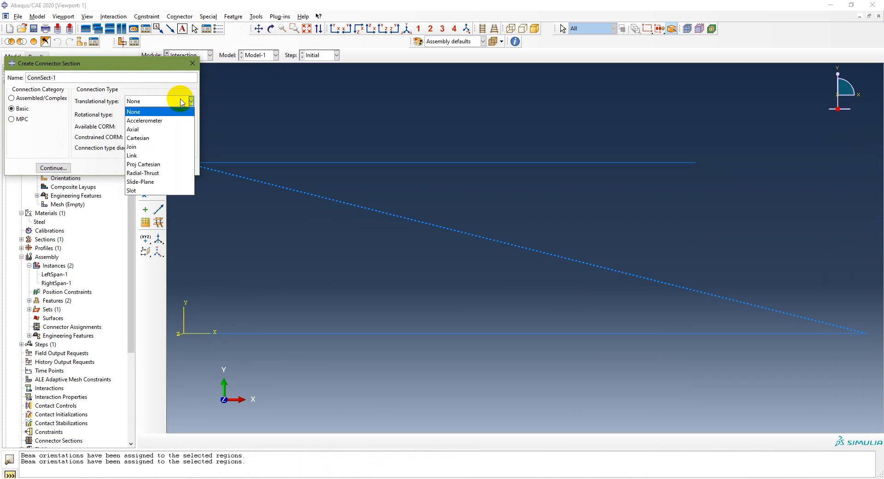
left_click(148, 146)
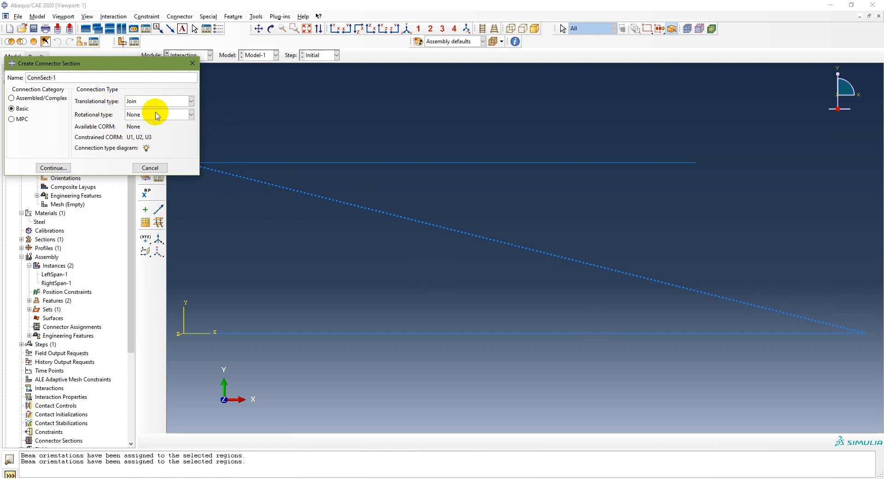
left_click(178, 119)
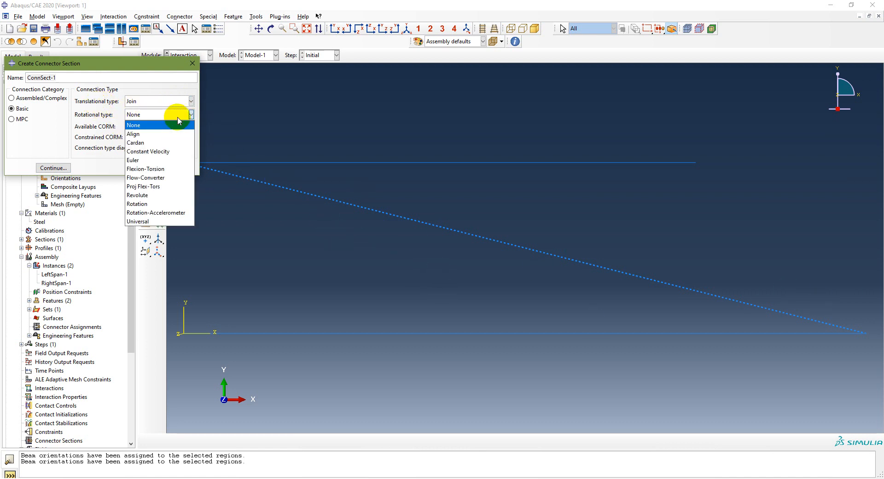
left_click(182, 204)
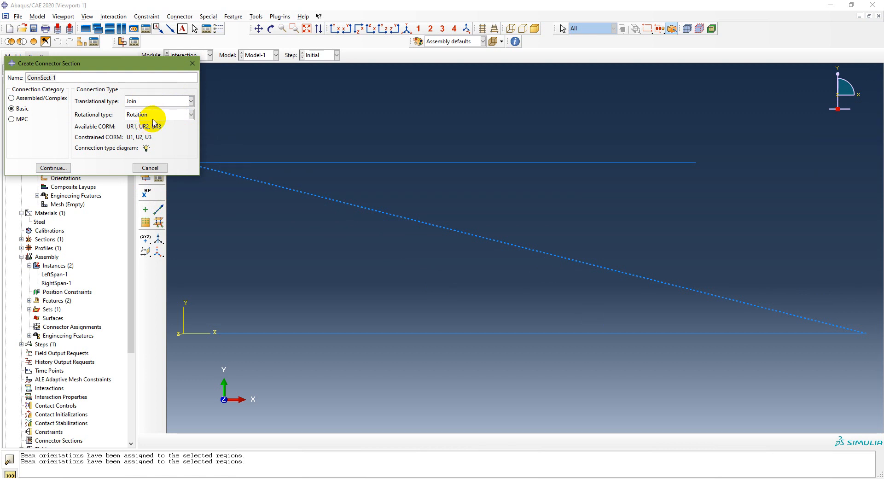
left_click(65, 169)
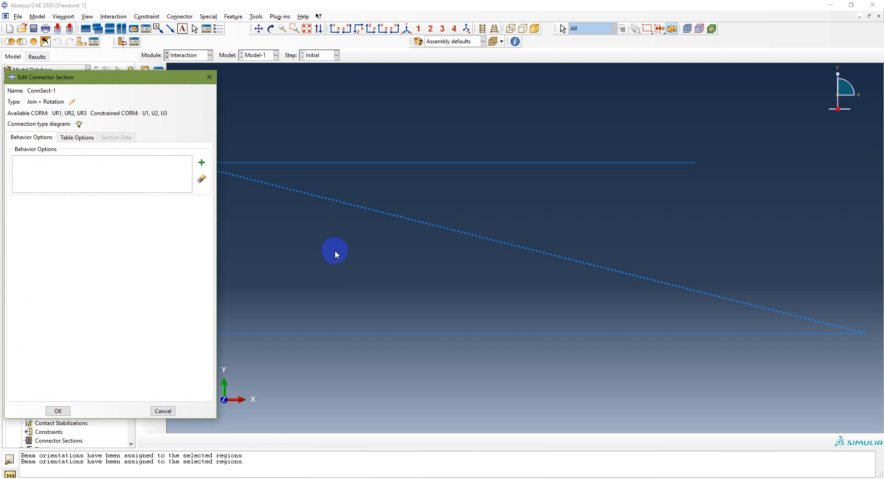
Step: Add an Elasticity behavior to ConnSect-1 with a Rigid definition on component UR1 and save the connector section
left_click(202, 163)
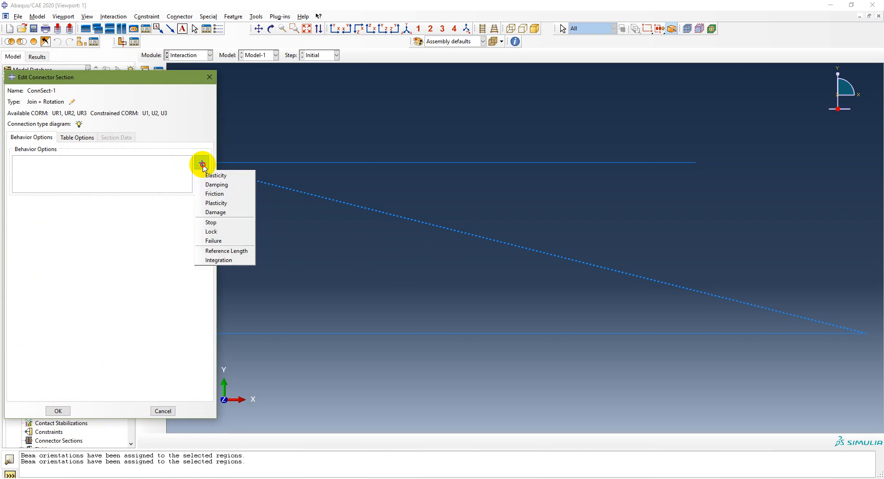
left_click(208, 175)
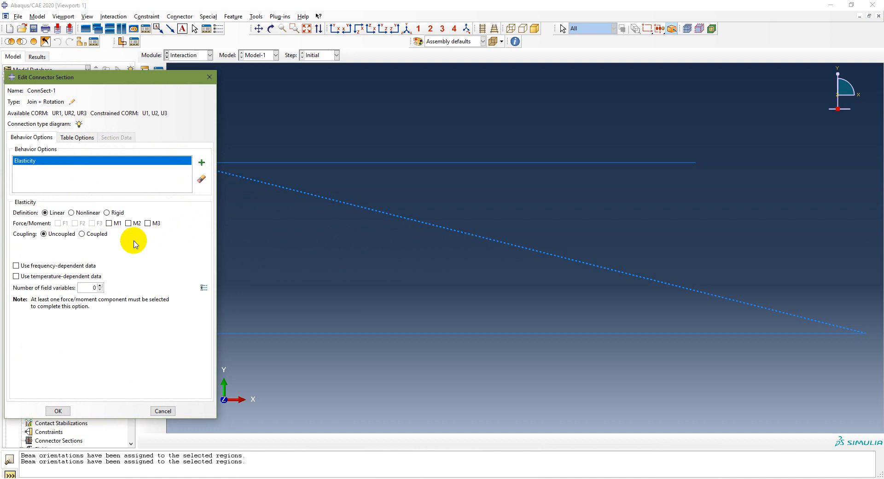
left_click(106, 212)
left_click(106, 223)
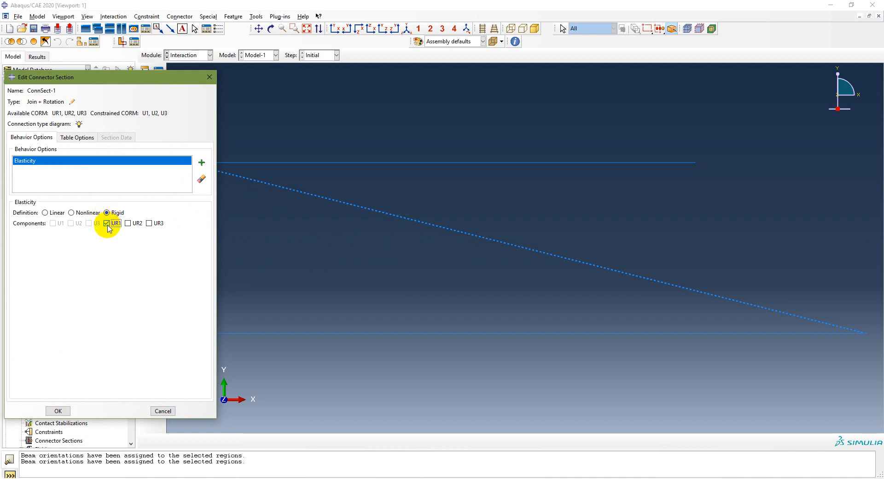
left_click_drag(127, 80, 549, 79)
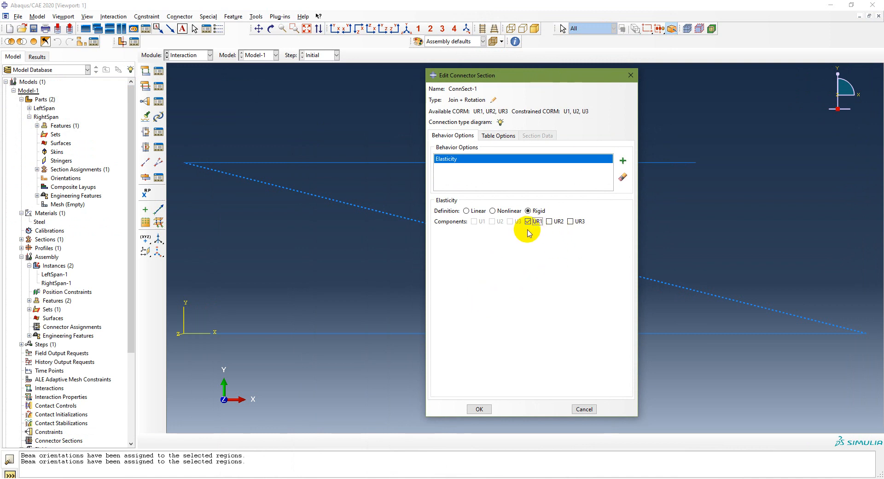
left_click(479, 408)
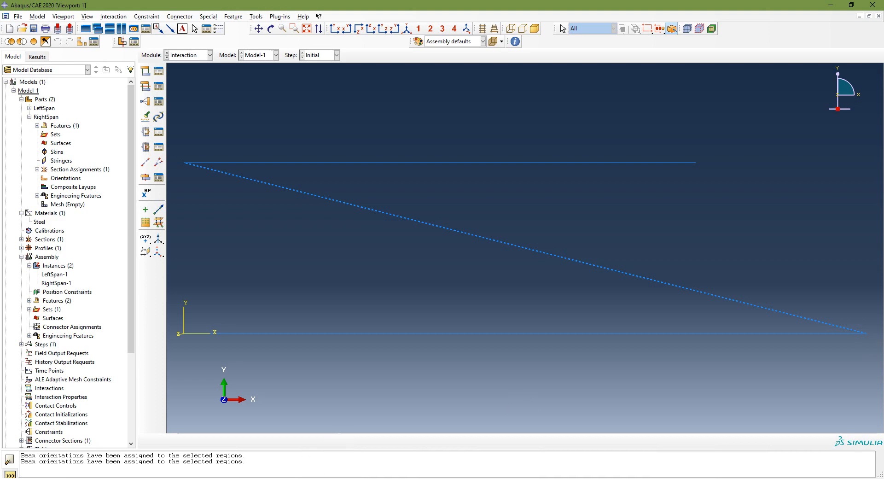
Step: Consult the PowerPoint workflow, return to the Interaction module in Abaqus/CAE, and assign connector section ConnSect-1 to the diagonal wire joining the spans
key("alt+Tab")
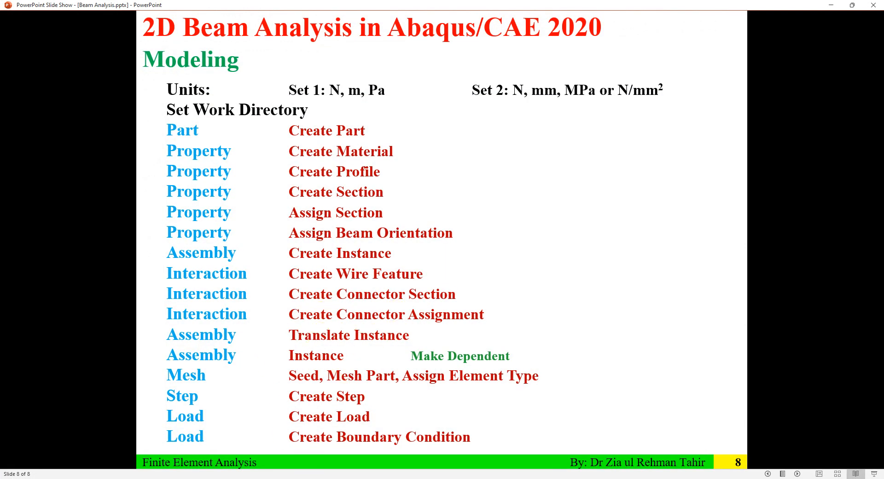
key("alt+Tab")
left_click(205, 55)
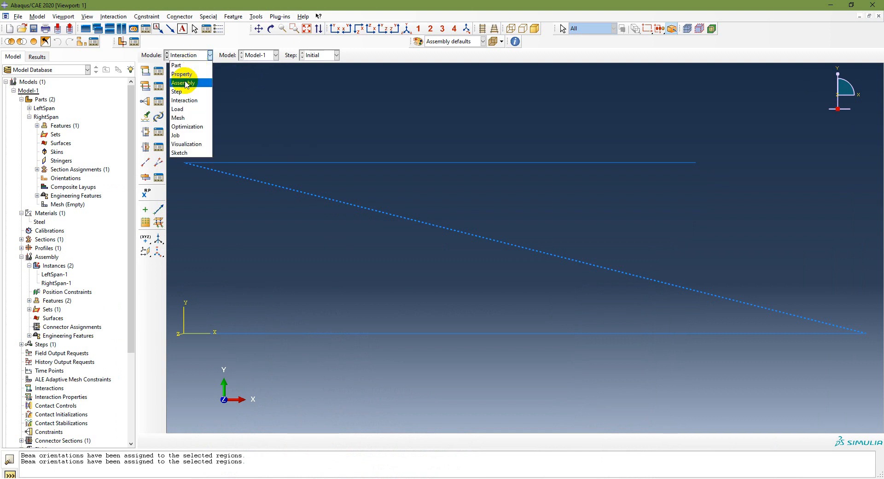
left_click(181, 102)
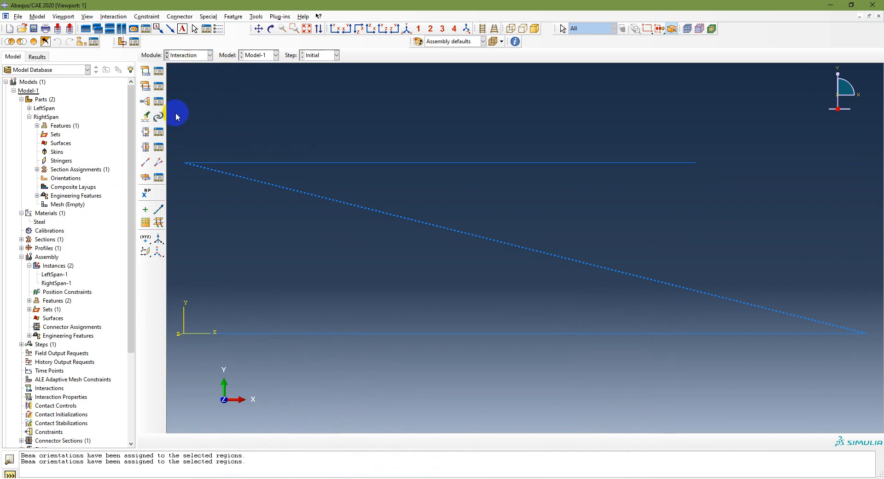
left_click(146, 133)
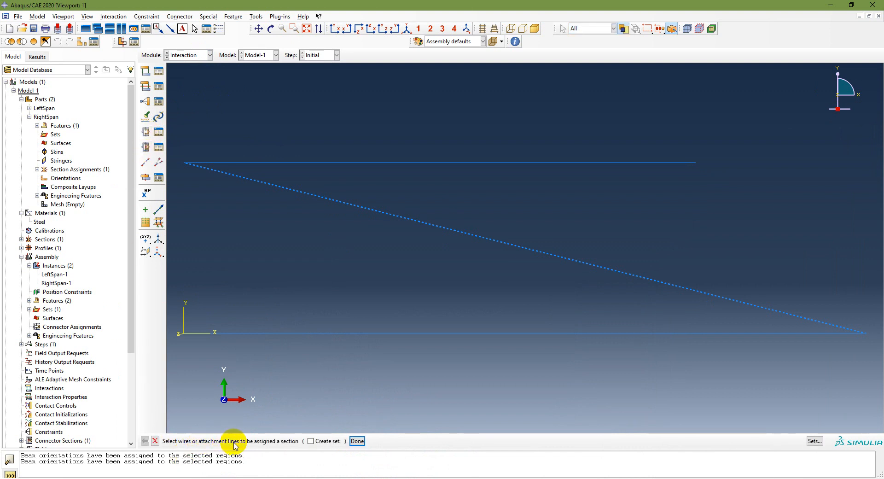
left_click(520, 251)
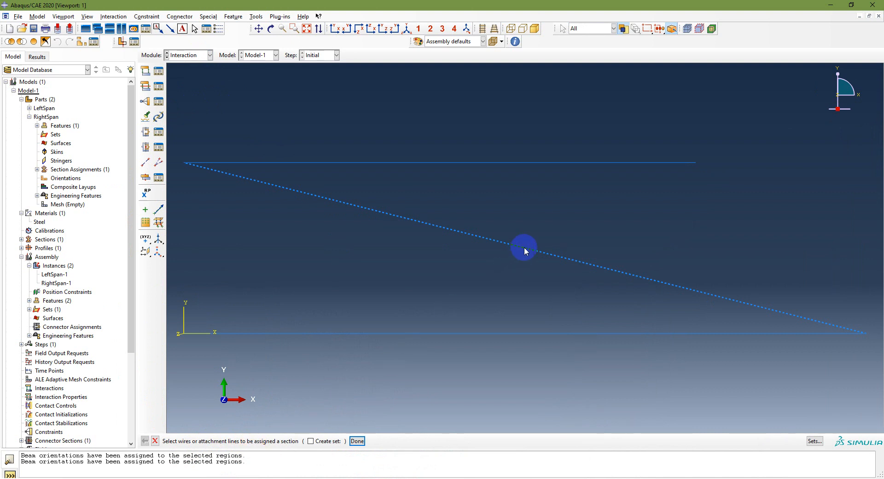
left_click(357, 440)
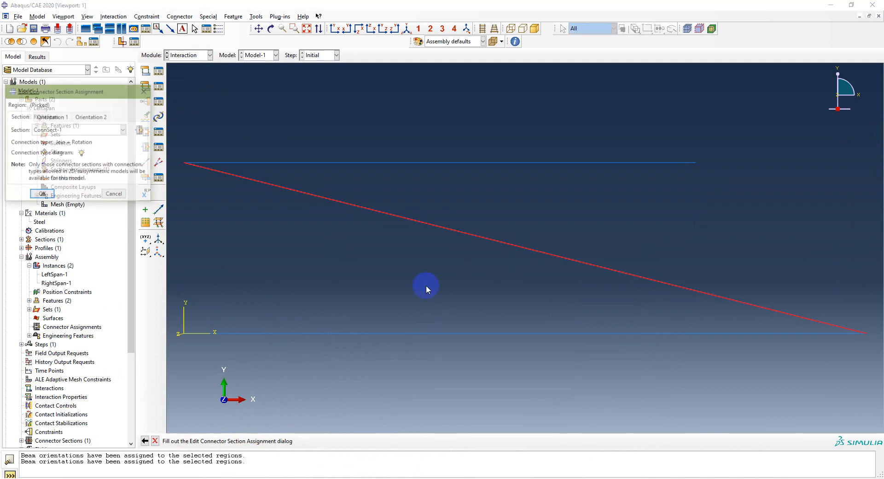
left_click(83, 133)
left_click(76, 137)
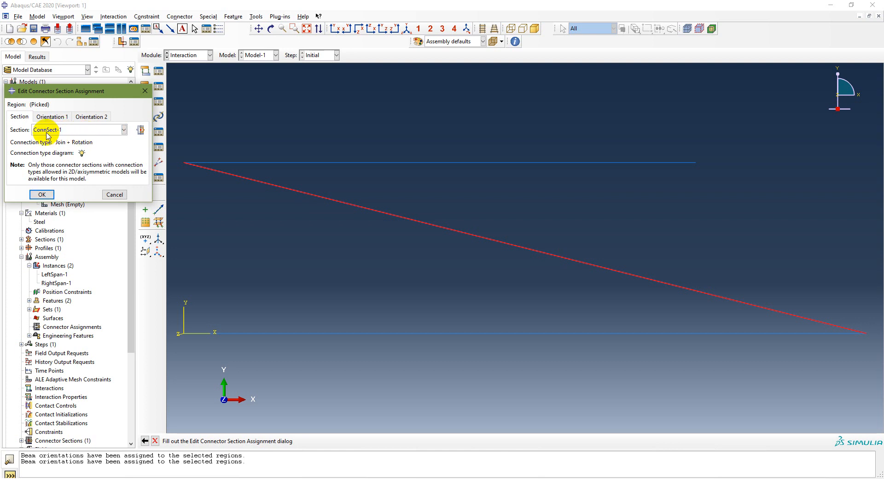
left_click(41, 195)
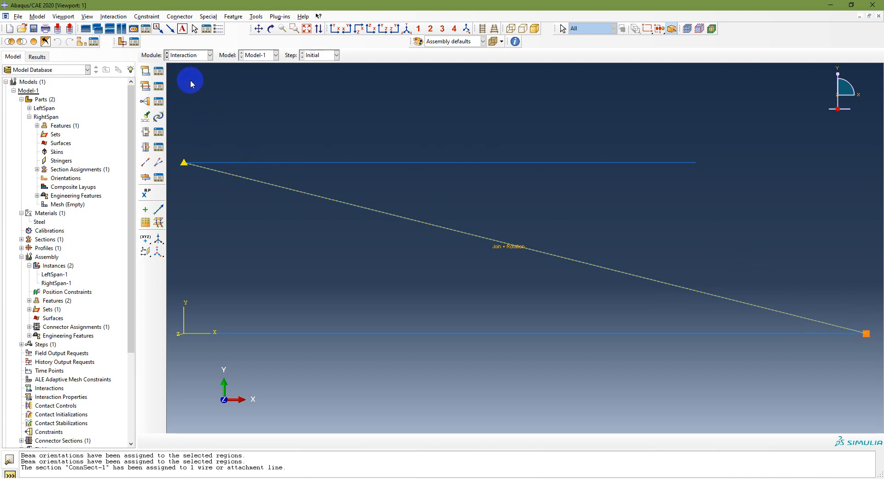
Step: In the Assembly module, translate the RightSpan-1 instance from its left end vertex to LeftSpan-1's right end vertex and fit the view
left_click(198, 56)
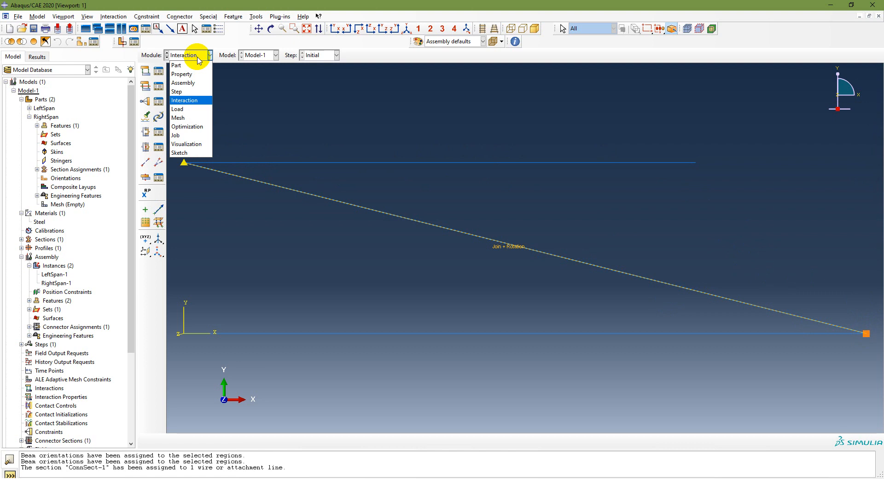
left_click(184, 83)
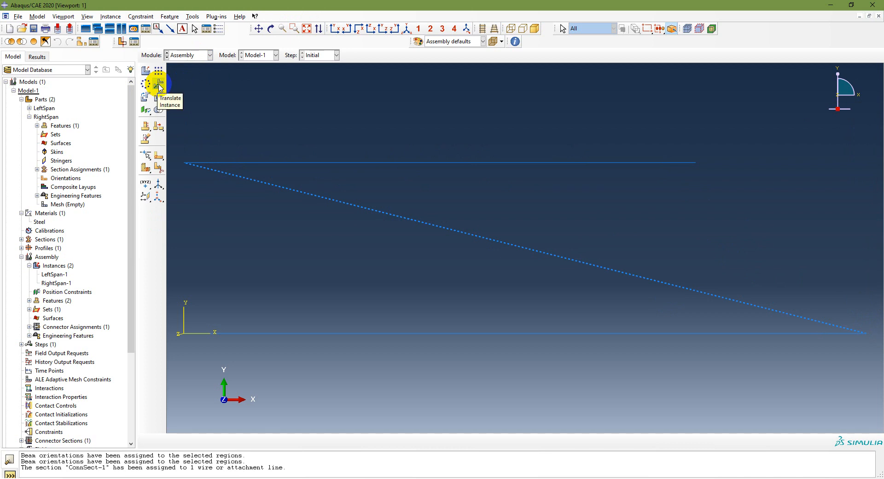
left_click_drag(159, 86, 162, 102)
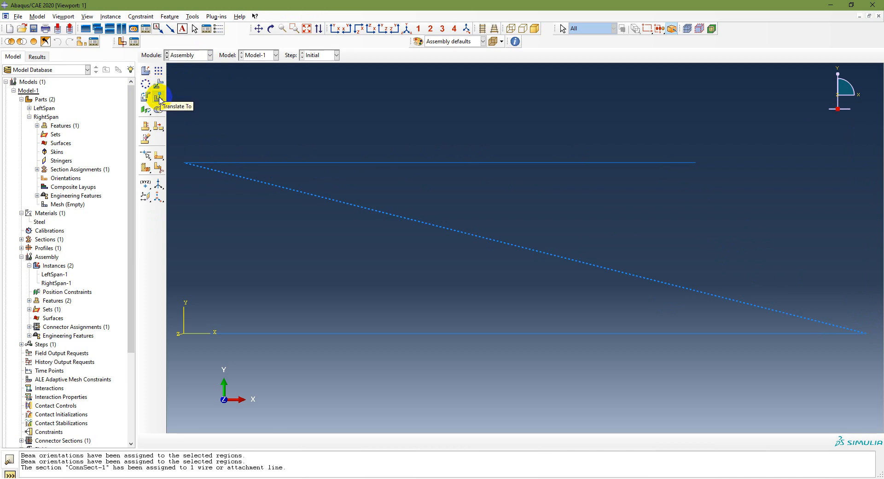
left_click(159, 99)
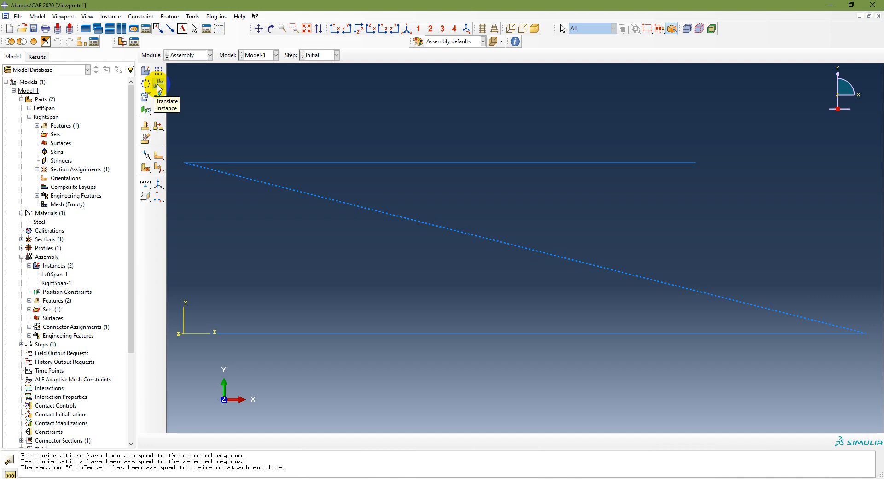
left_click(158, 85)
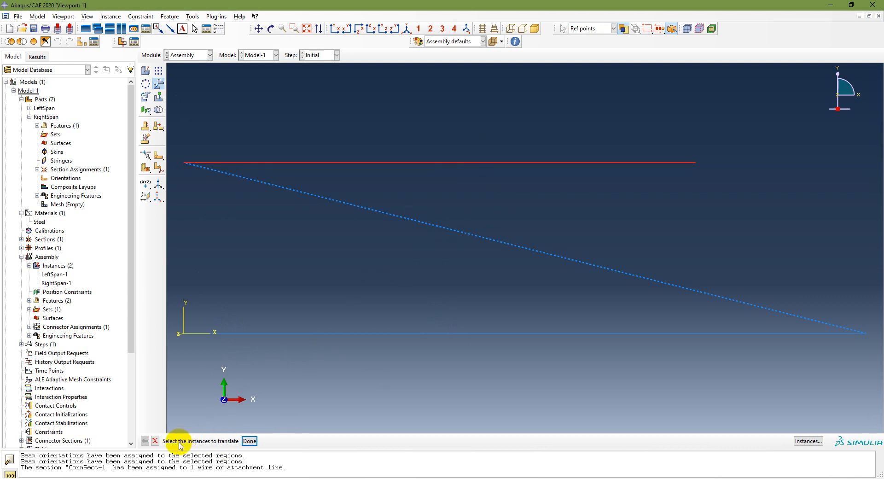
left_click(248, 440)
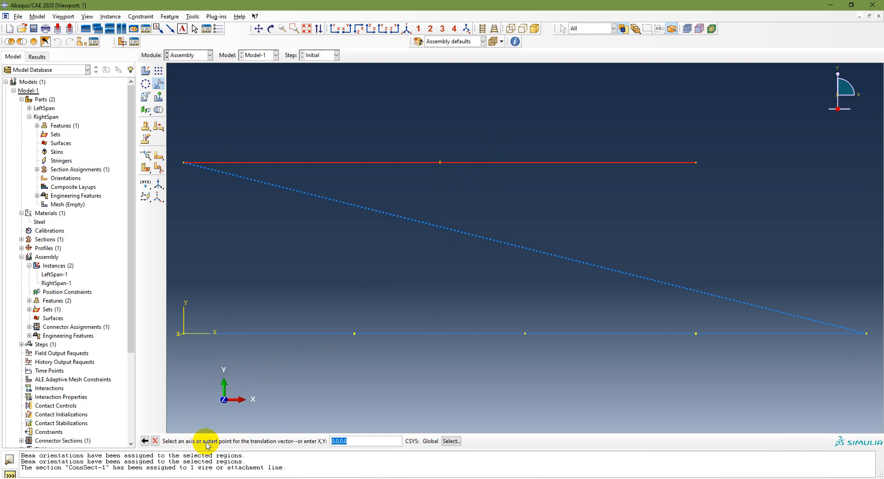
left_click(184, 163)
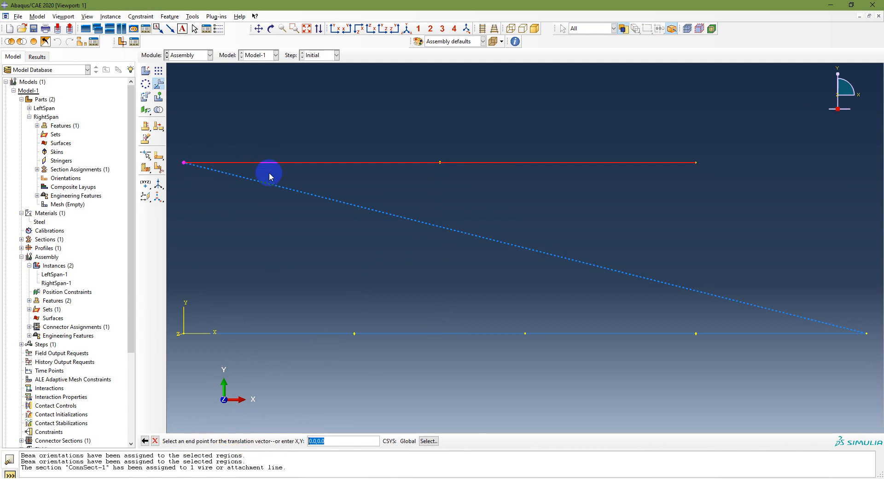
left_click(866, 333)
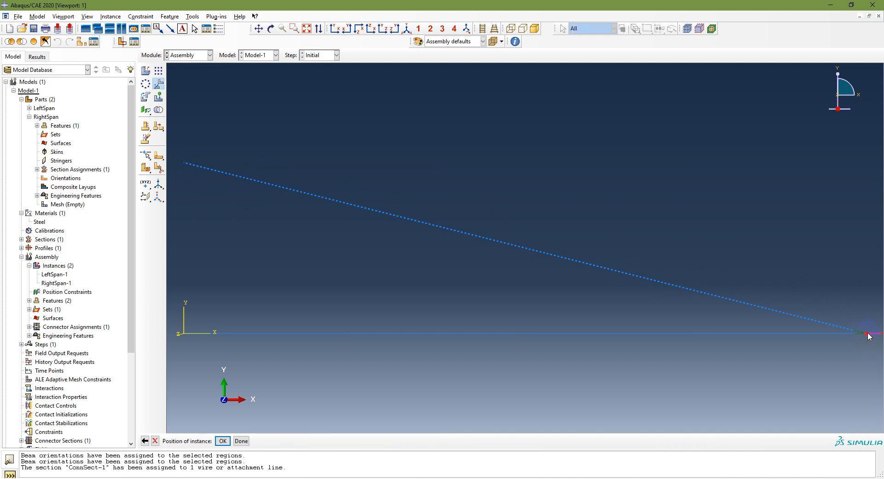
left_click(223, 441)
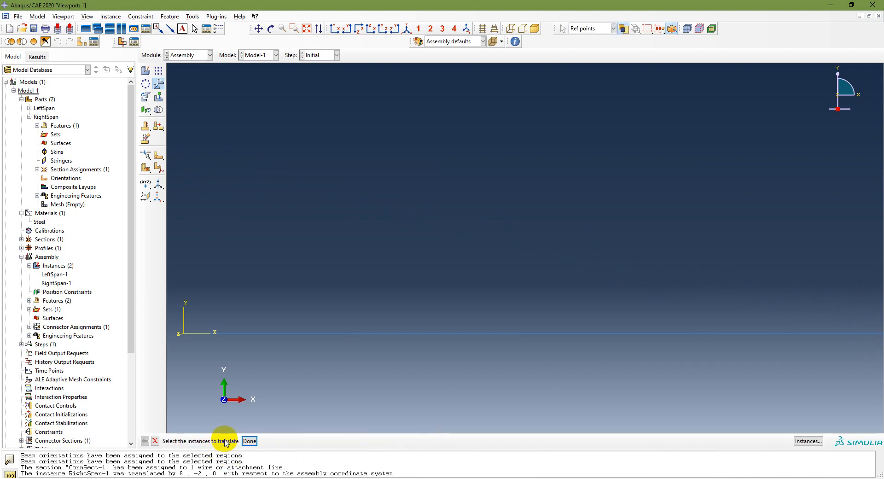
left_click(307, 29)
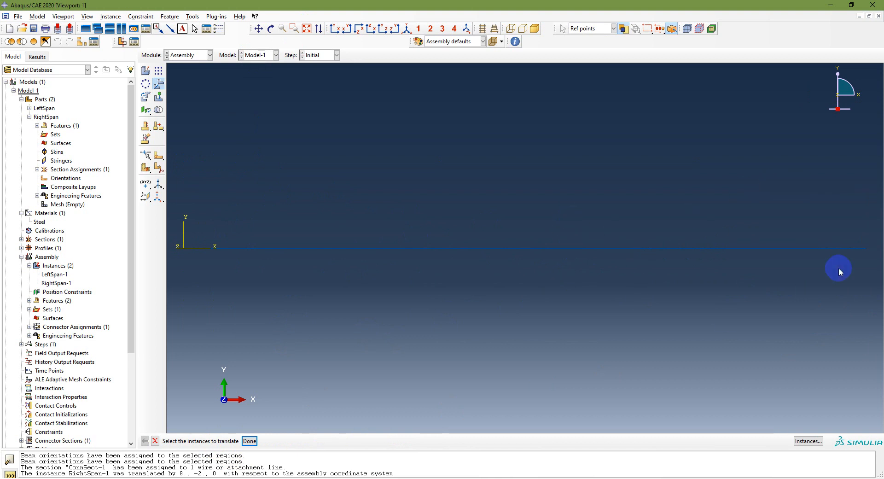
left_click(249, 440)
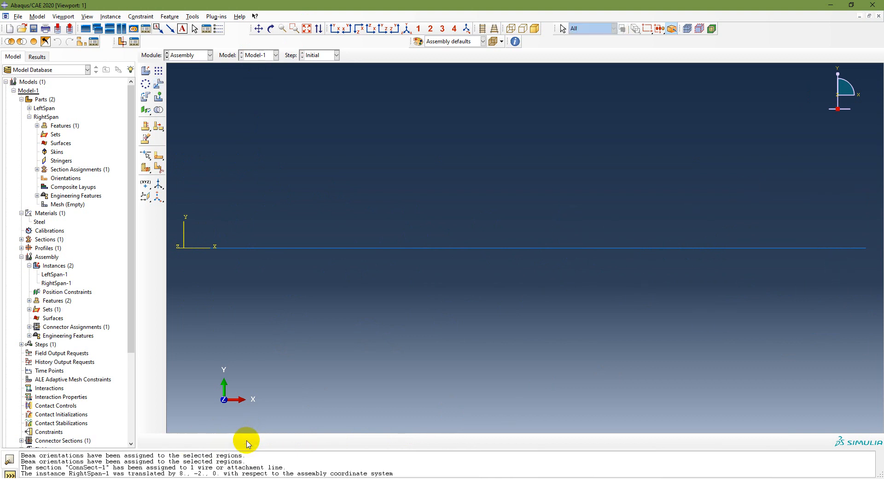
Step: Look at the RightSpan part, return to the assembly, and highlight the LeftSpan-1 and RightSpan-1 instances in turn to check their positions
left_click(197, 60)
left_click(181, 64)
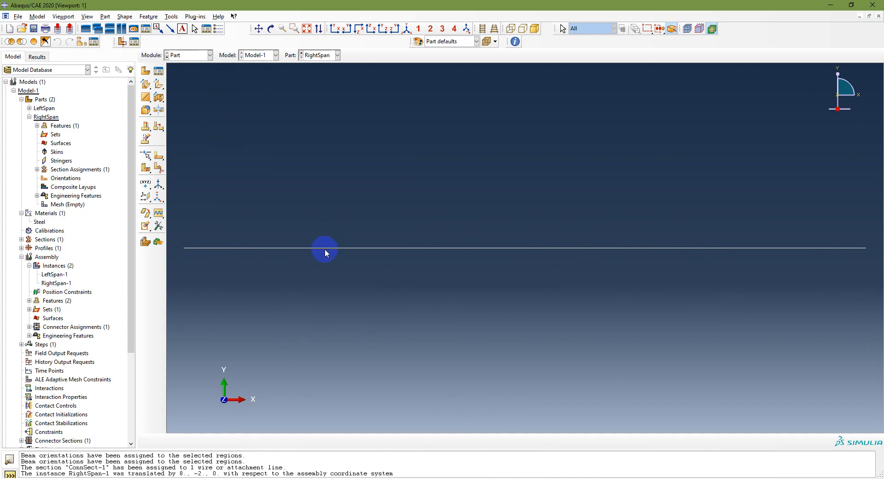
left_click(58, 276)
double_click(60, 277)
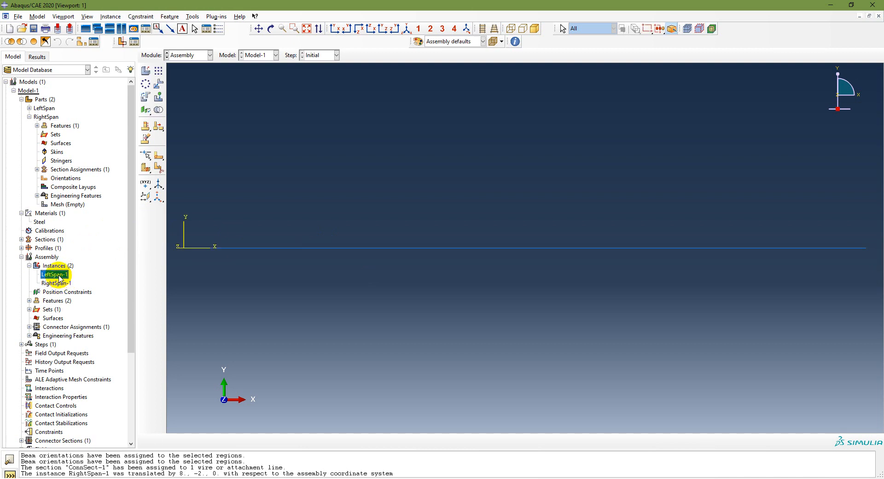
left_click(56, 283)
left_click(54, 275)
left_click(58, 283)
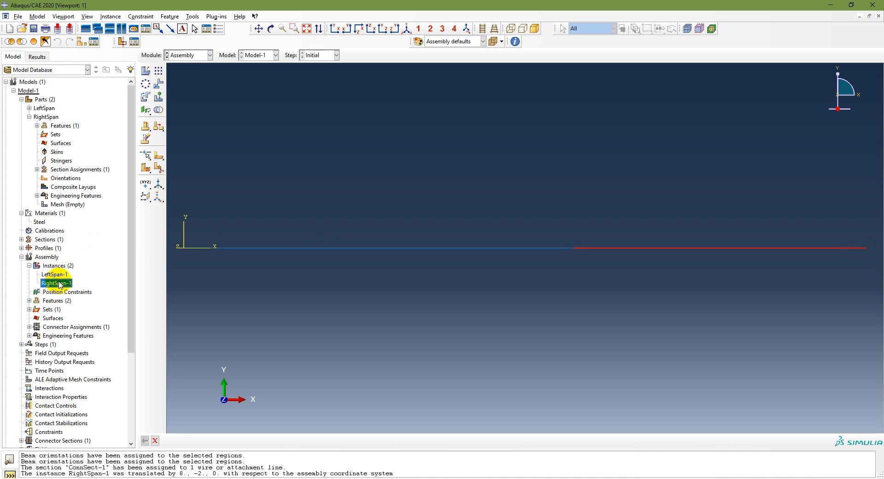
left_click(55, 275)
left_click(56, 283)
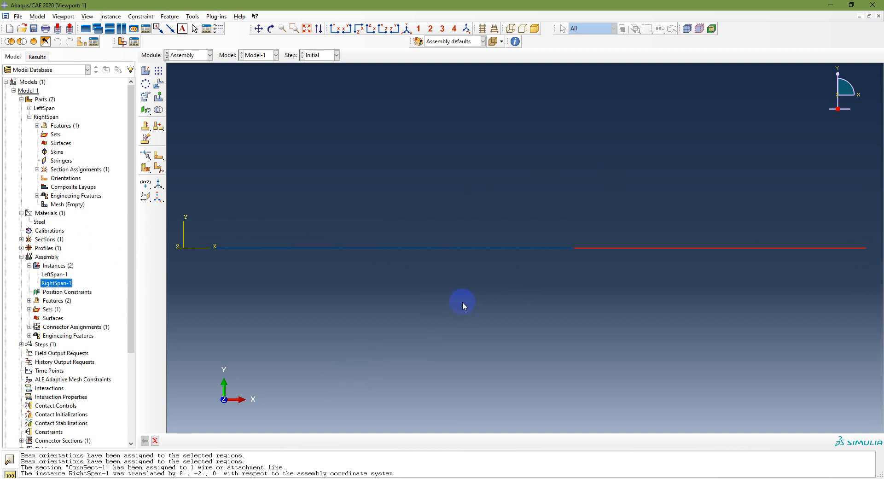
Step: Consult the PowerPoint workflow, return to Abaqus/CAE, and examine the mesh entries under the LeftSpan and RightSpan parts
left_click(295, 478)
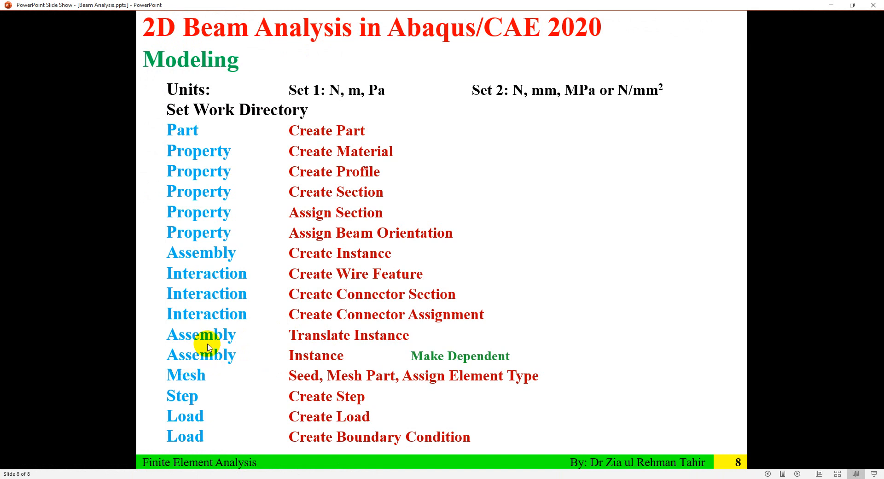
left_click(304, 478)
left_click(304, 478)
left_click(304, 478)
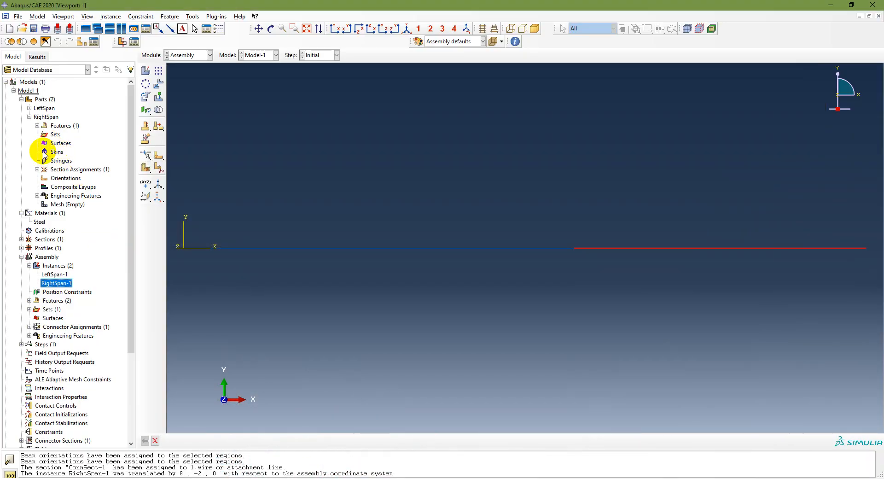
left_click(29, 108)
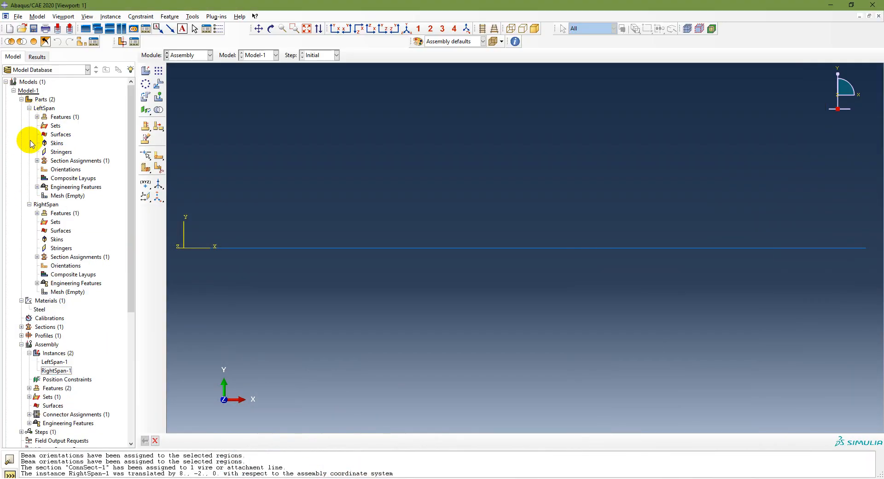
left_click(66, 196)
left_click(70, 293)
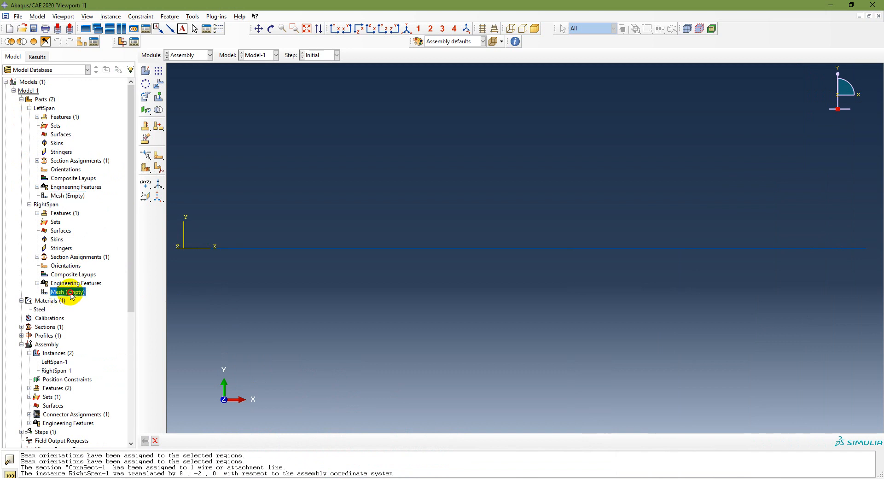
scroll(69, 292, "down", 3)
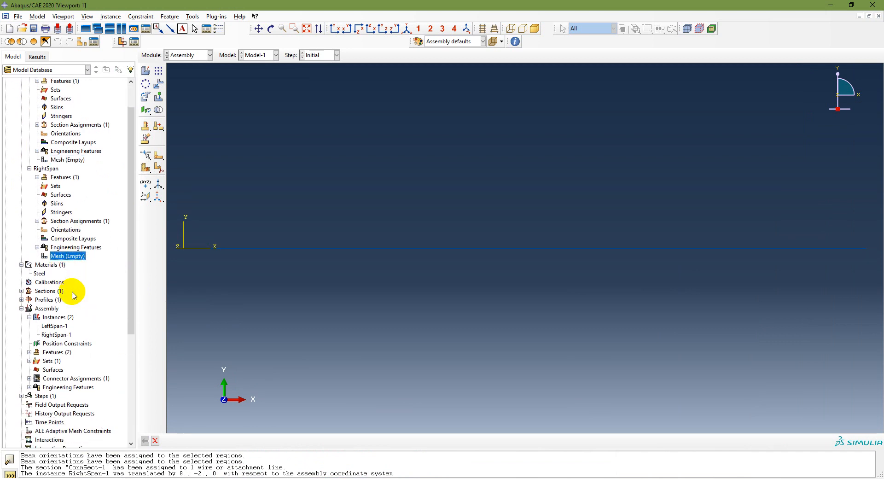
Step: Make the LeftSpan-1 instance independent and compare its mesh entry in the assembly with the RightSpan part's mesh entry
left_click(55, 283)
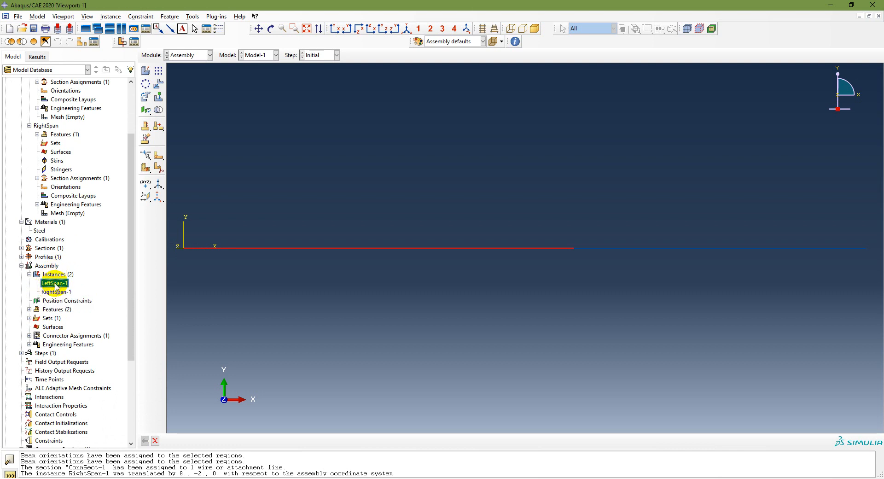
right_click(55, 285)
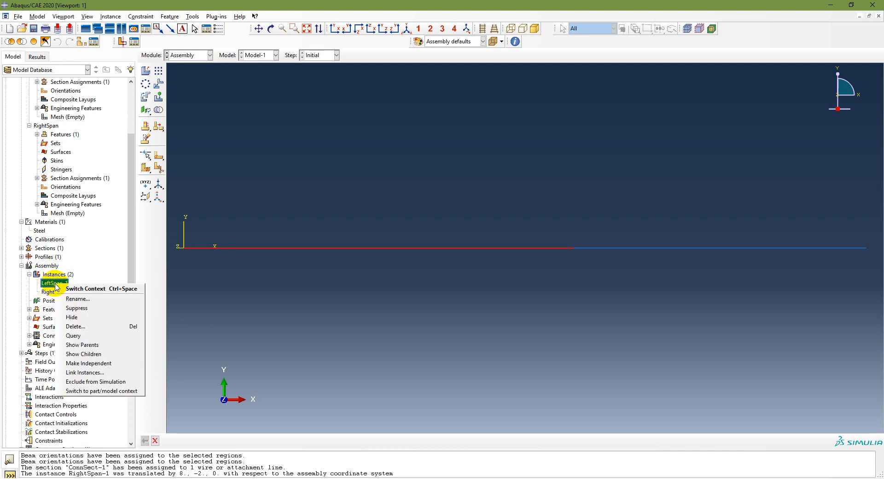
left_click(111, 363)
left_click(59, 283)
scroll(69, 276, "up", 2)
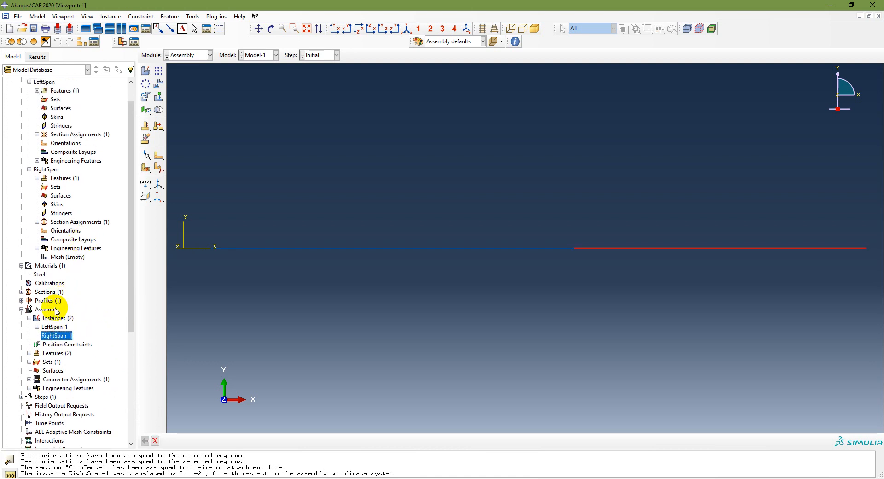
left_click(37, 327)
scroll(89, 271, "up", 1)
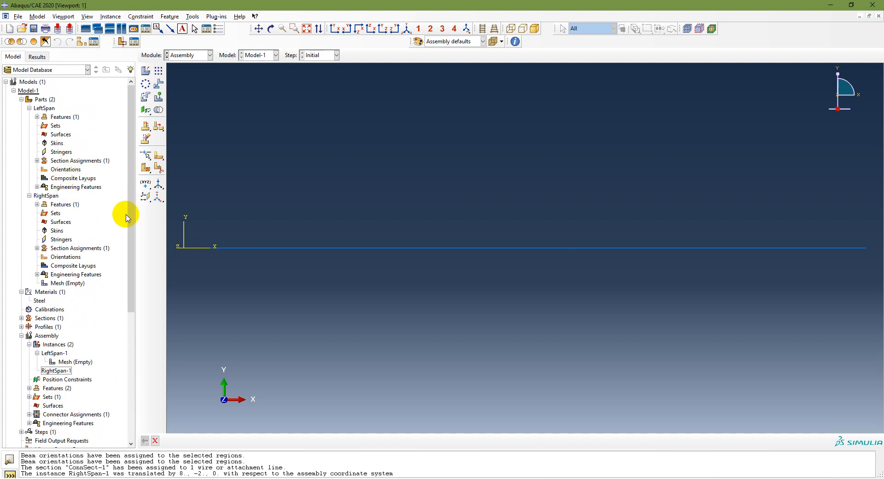
left_click(71, 361)
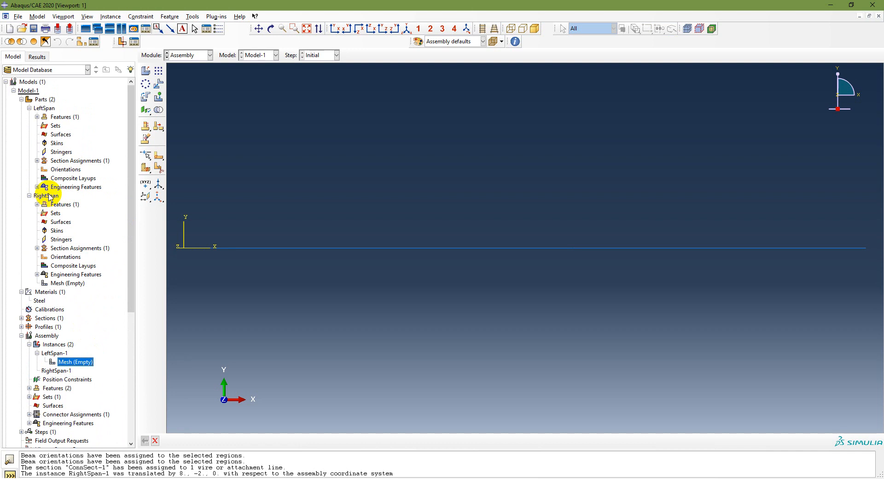
left_click(57, 281)
scroll(97, 322, "down", 2)
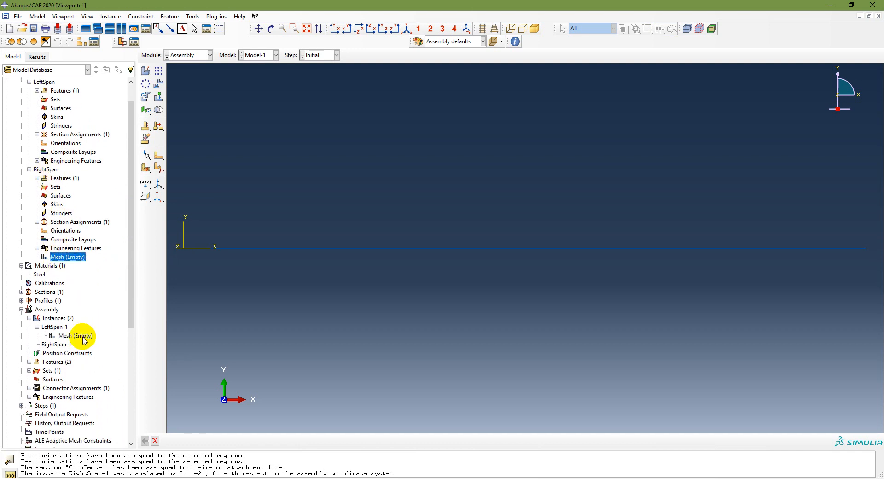
Step: Make the RightSpan-1 instance independent and expand it to check its mesh entry
left_click(58, 346)
right_click(58, 347)
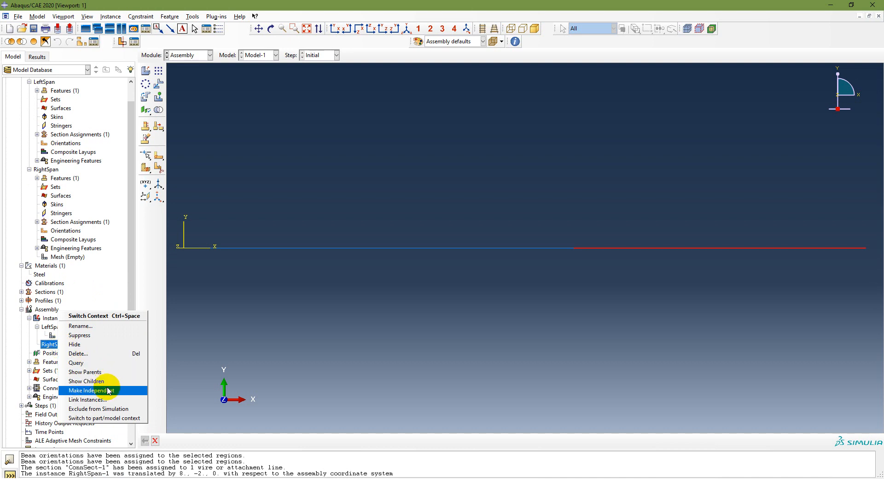
left_click(108, 390)
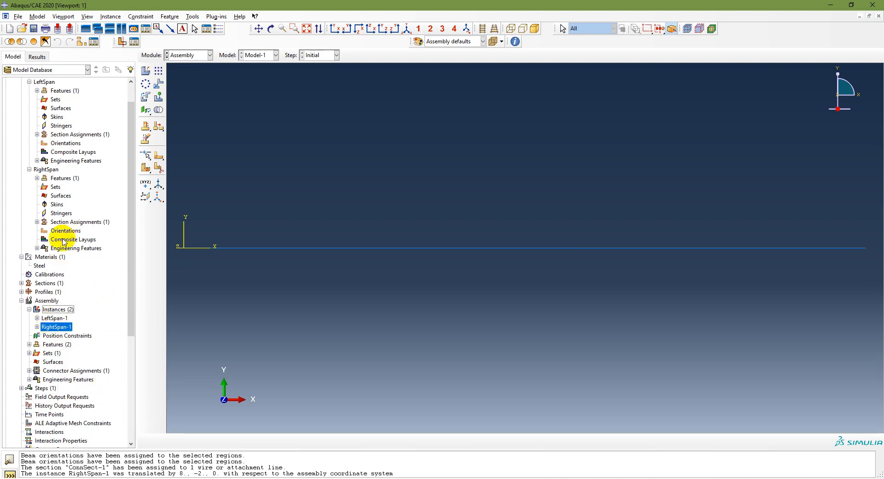
left_click(37, 326)
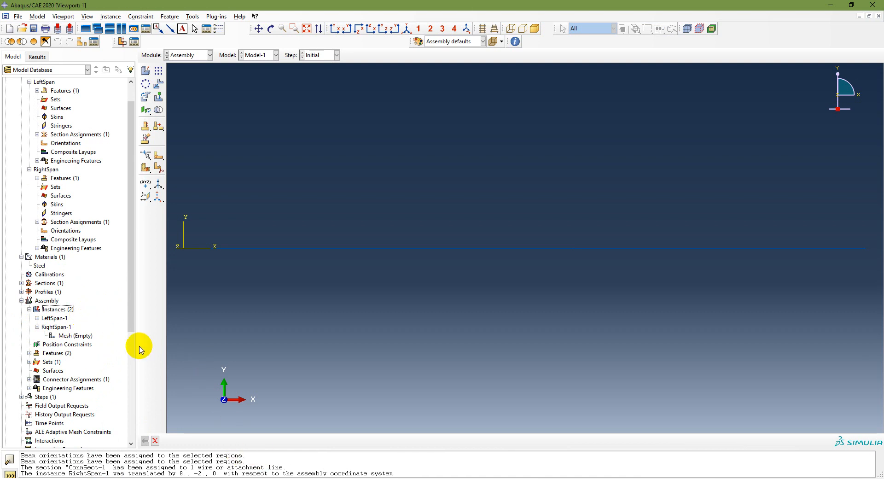
Step: Switch to the Mesh module, consult the PowerPoint workflow for the meshing tasks, and return to Abaqus/CAE
left_click(206, 57)
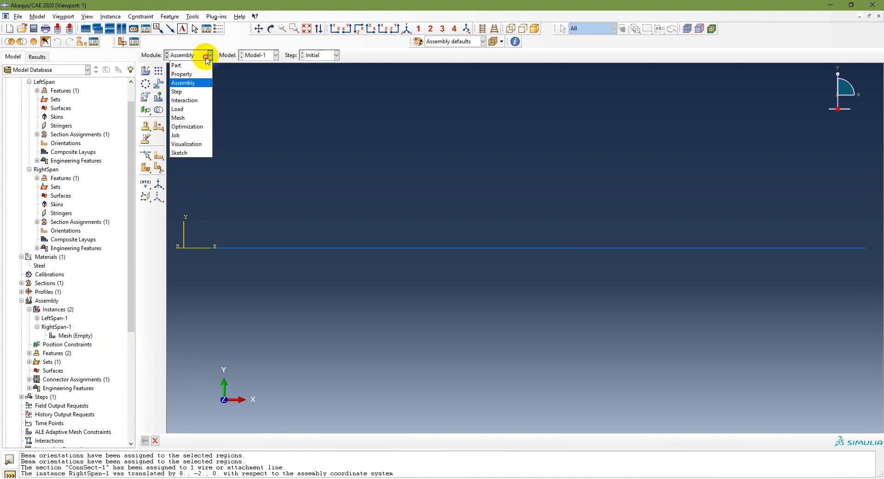
left_click(184, 117)
key("alt+Tab")
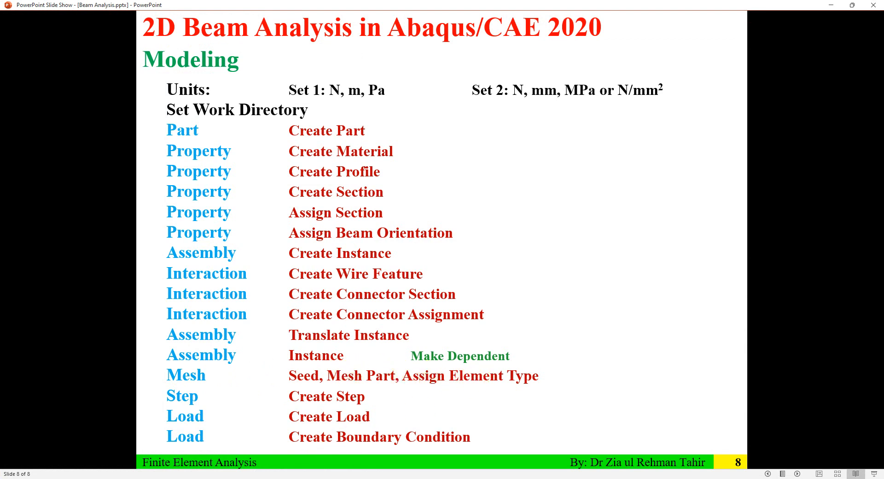
key("alt+Tab")
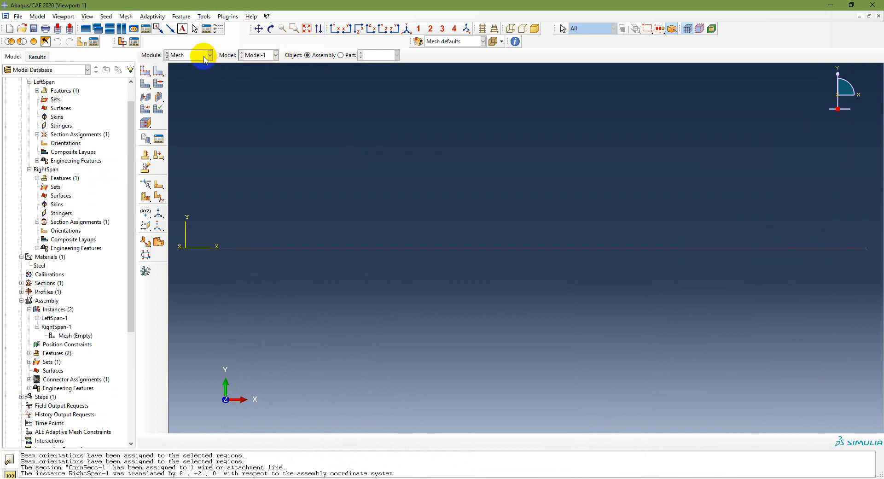
Step: Set the meshing object to Part, review the list of available parts, and choose RightSpan
left_click(308, 59)
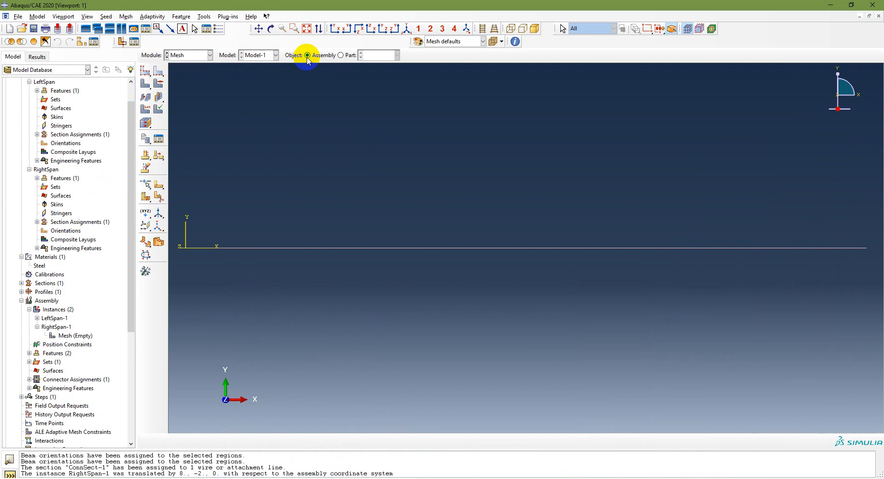
left_click(340, 56)
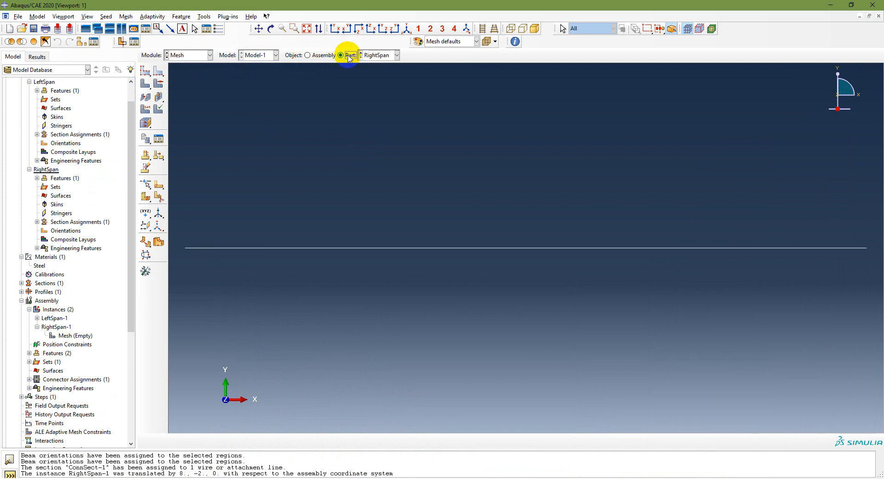
left_click(382, 56)
left_click(381, 74)
left_click(384, 55)
left_click(380, 75)
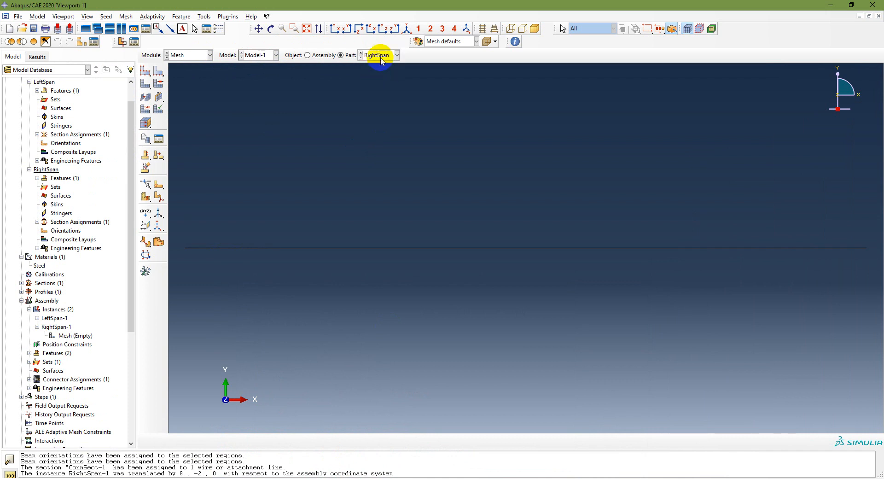
Step: Set the meshing object to Assembly and seed all edges of both spans by size with an approximate element size of 0.5
left_click(308, 56)
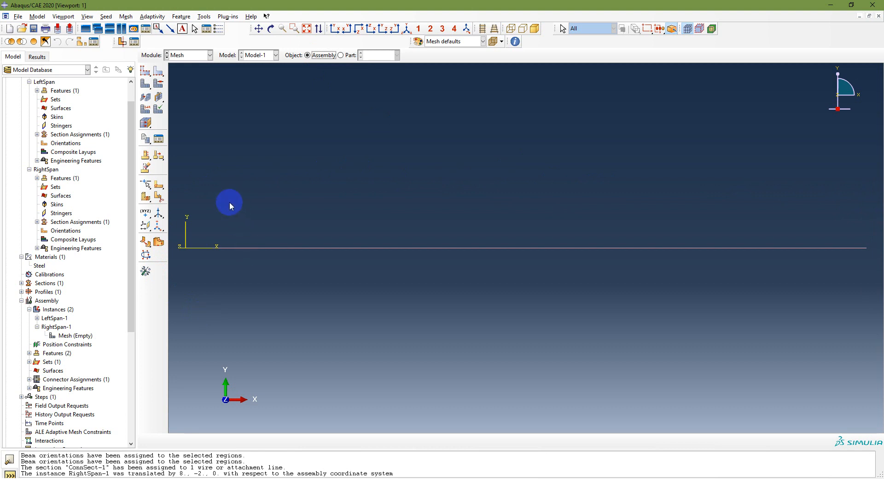
left_click(344, 65)
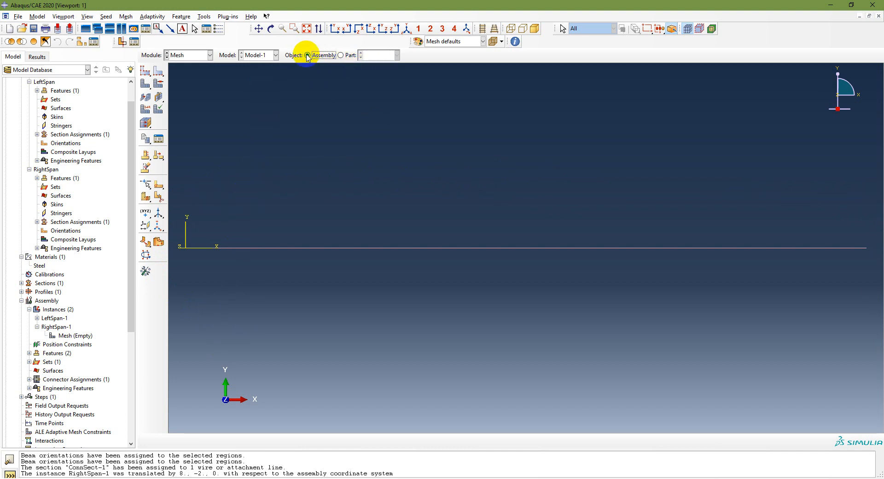
left_click(159, 72)
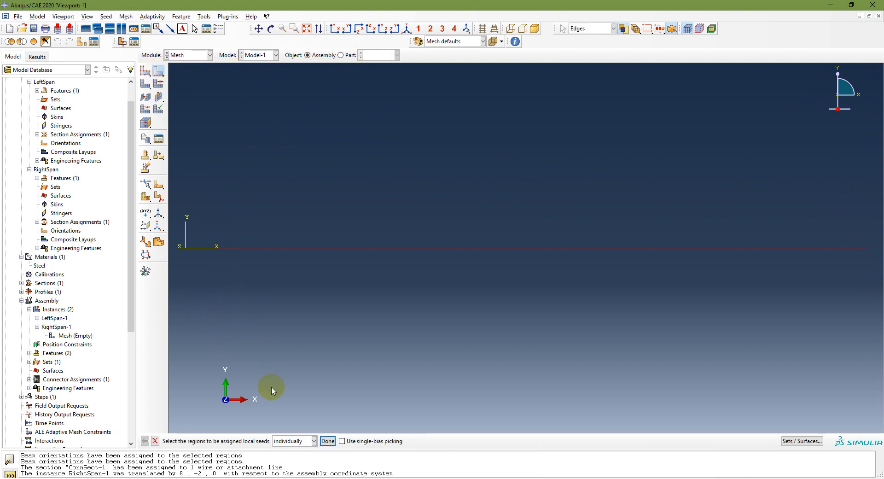
left_click_drag(174, 225, 880, 273)
left_click(327, 440)
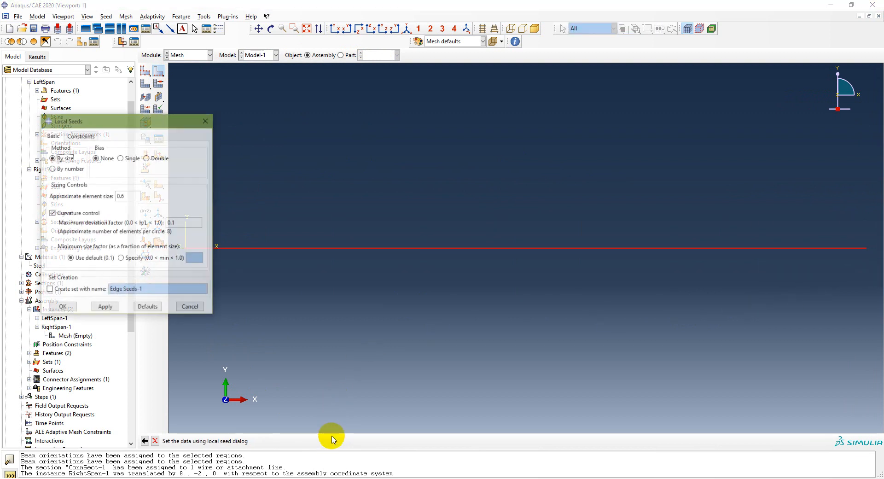
left_click(52, 168)
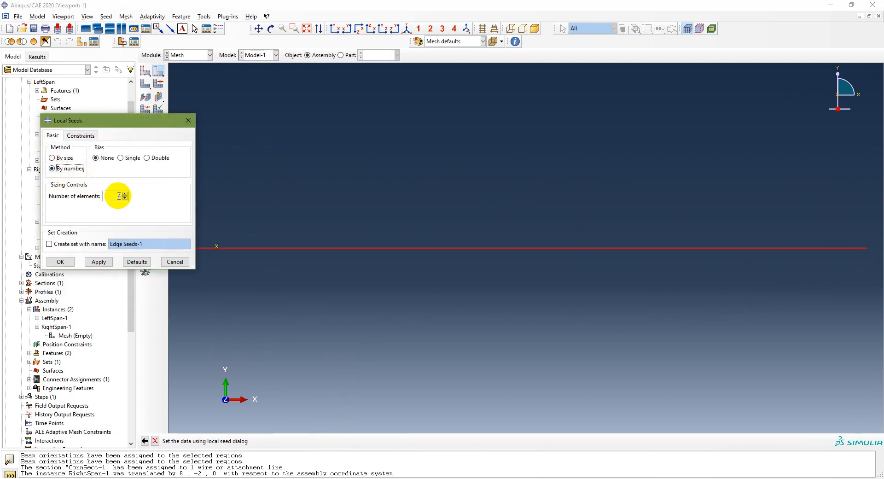
left_click(62, 158)
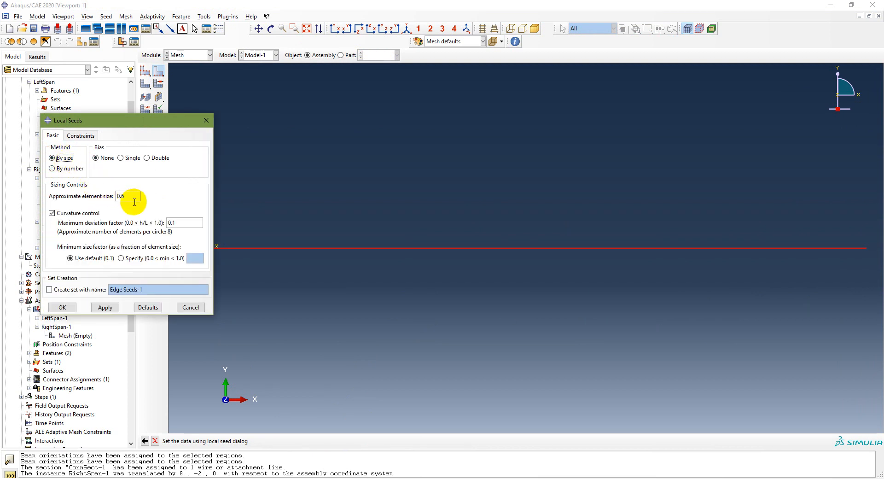
left_click_drag(134, 195, 106, 200)
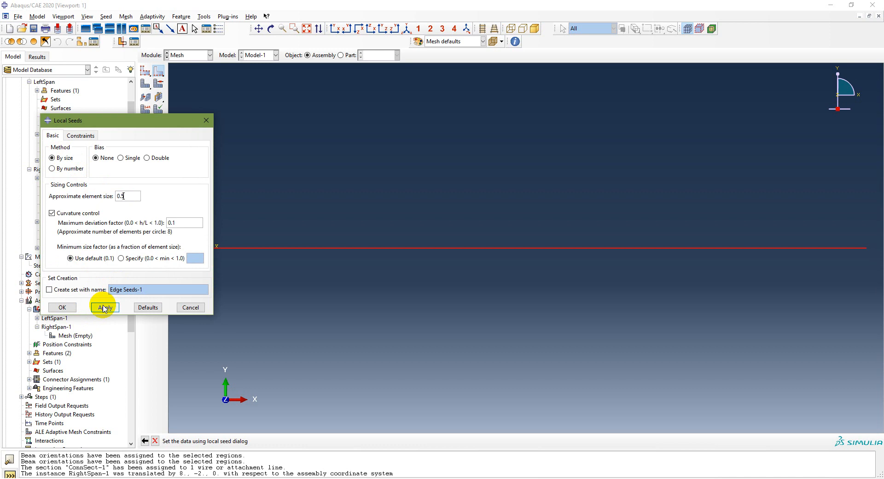
left_click(64, 304)
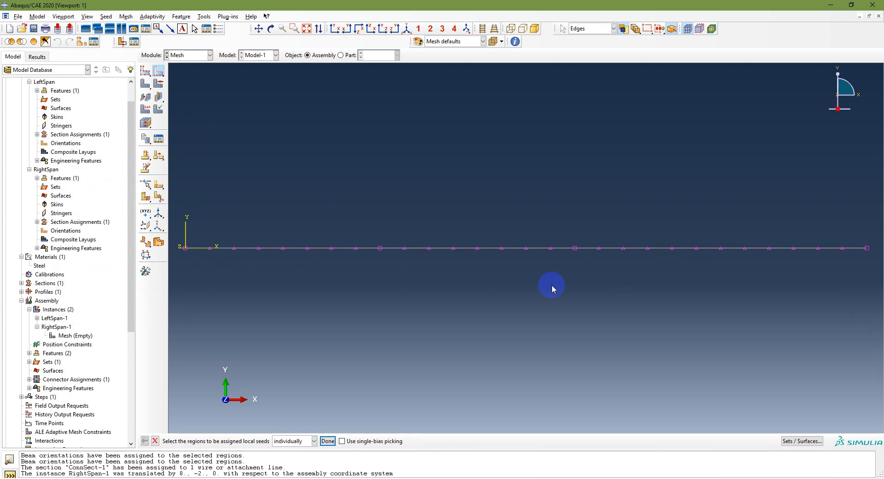
left_click(327, 440)
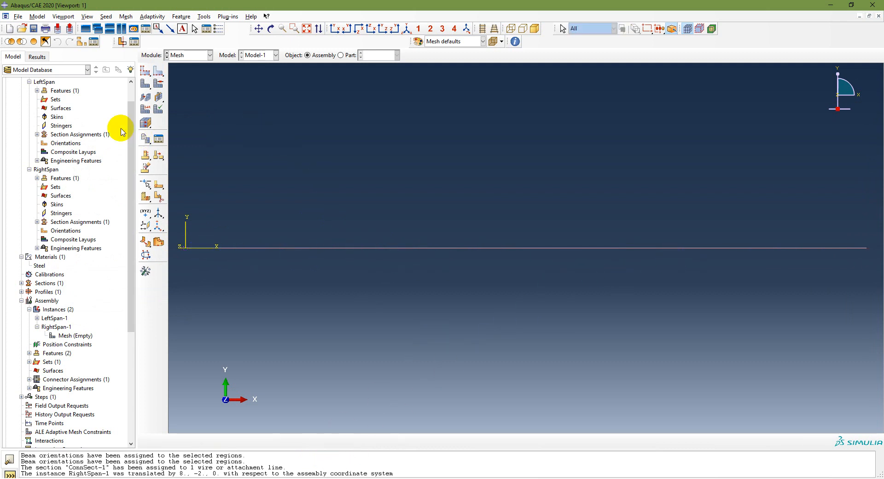
Step: Mesh the LeftSpan-1 and RightSpan-1 instances together and expand both in the model tree to check their mesh entries
left_click(146, 85)
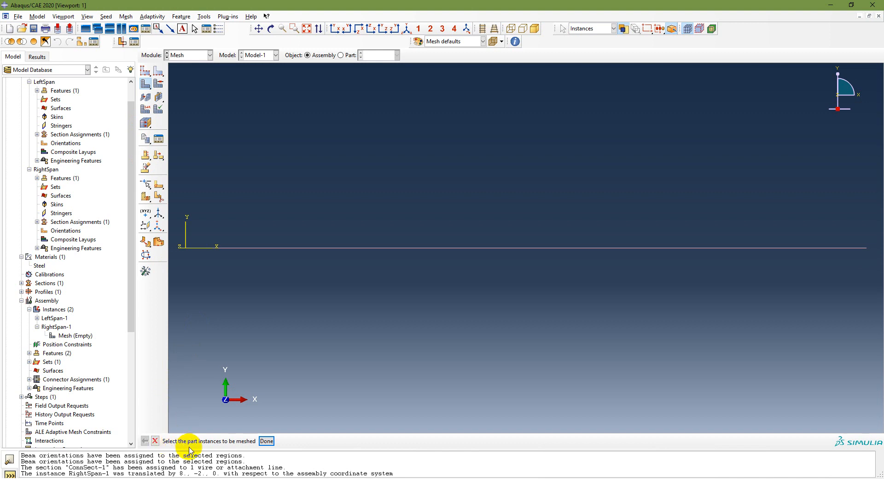
left_click(369, 247)
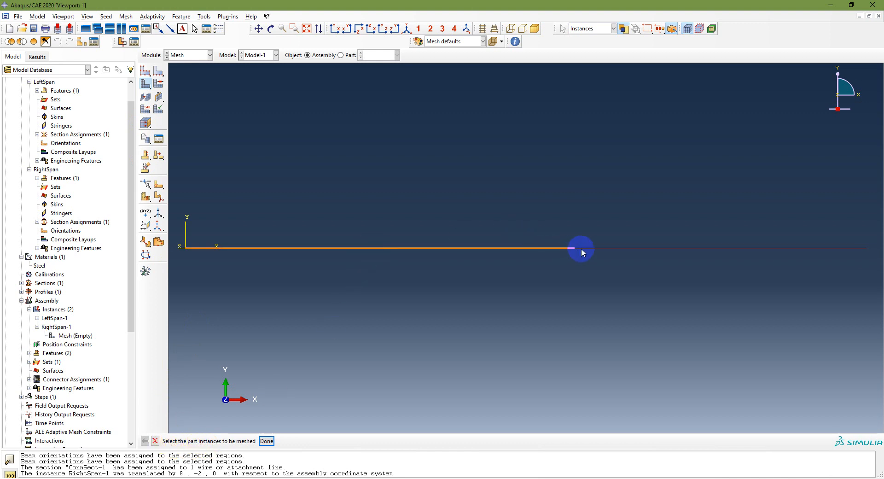
left_click(598, 245)
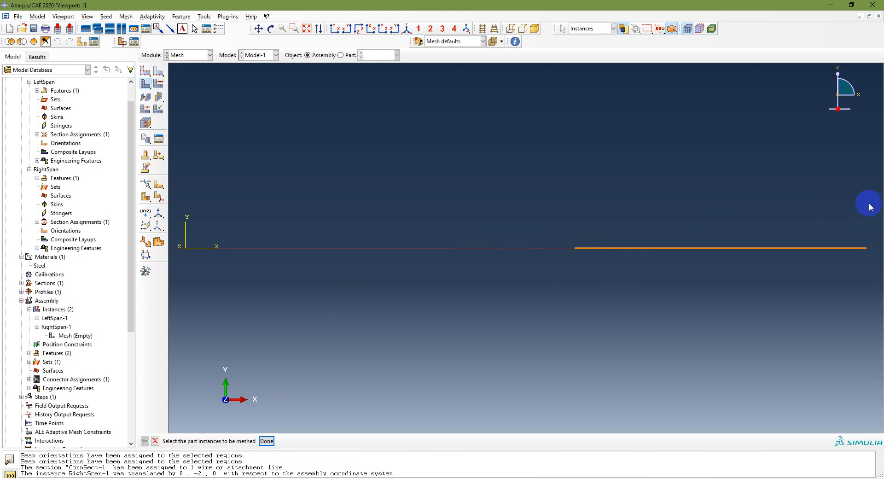
left_click_drag(869, 217, 173, 324)
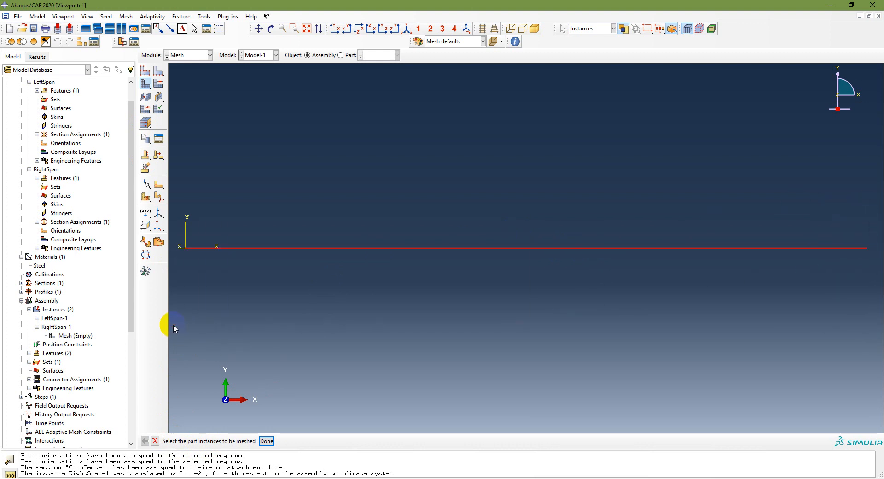
left_click(267, 441)
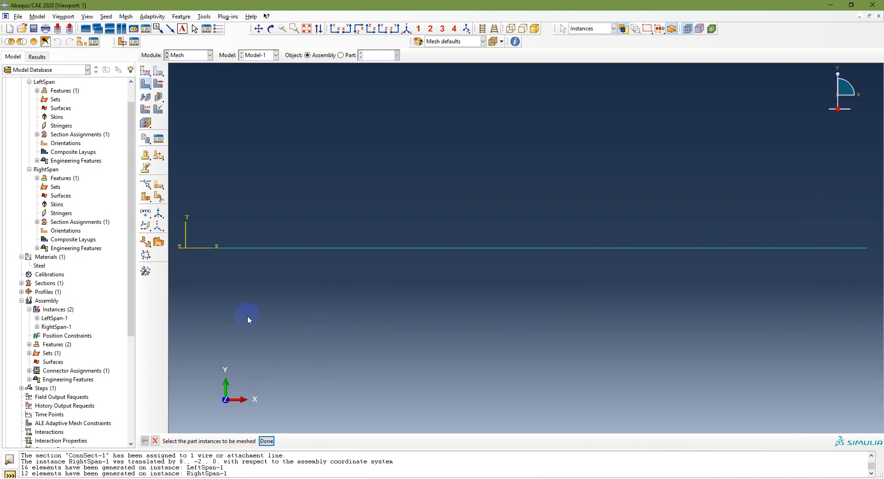
left_click(268, 441)
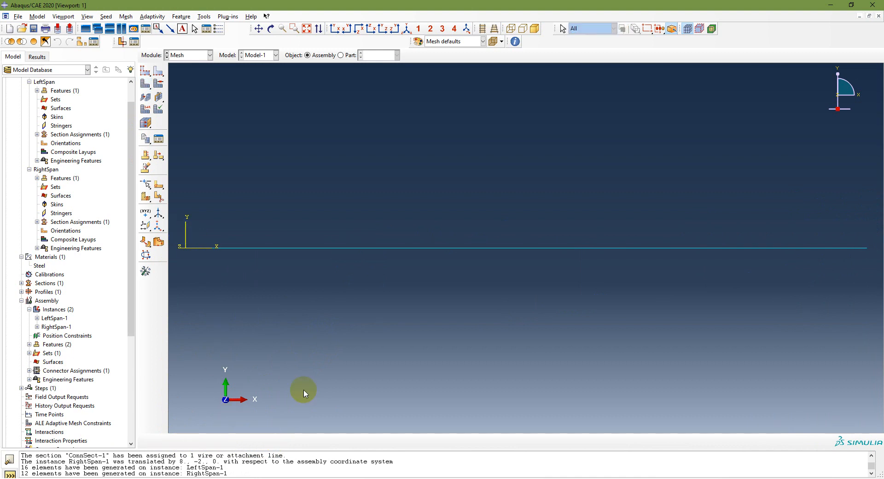
left_click(37, 318)
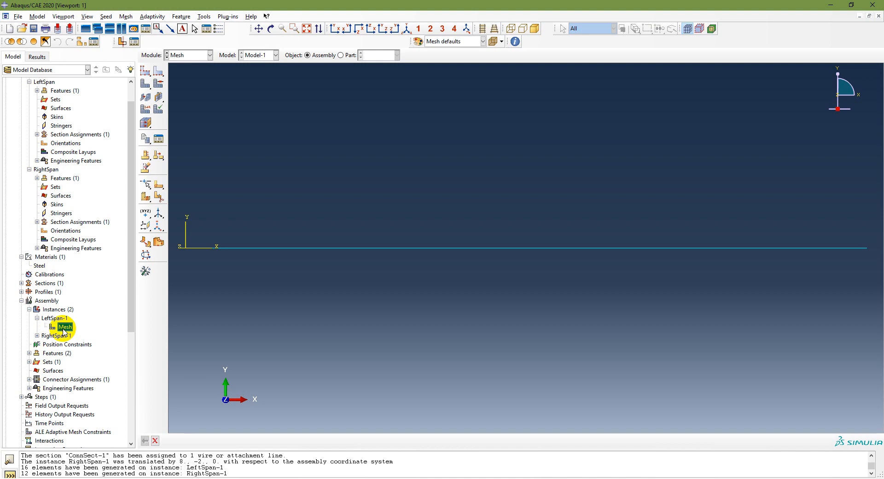
left_click(37, 335)
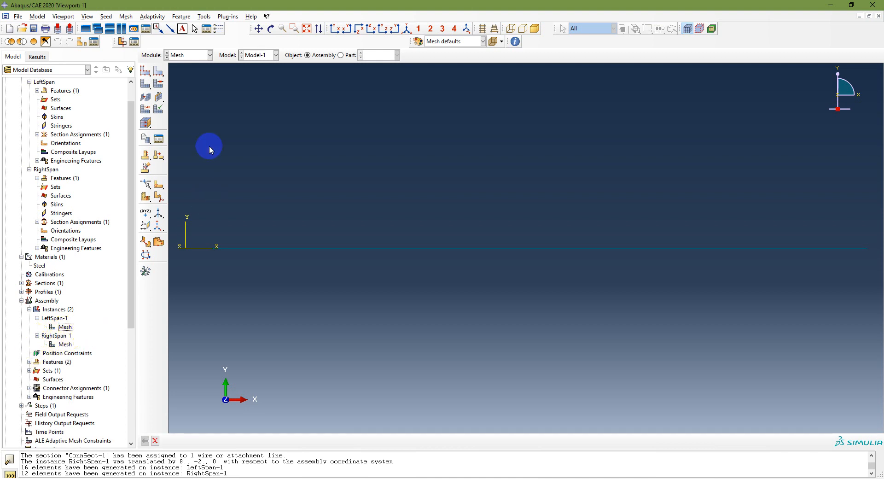
Step: Assign the Standard, linear, shear-flexible Beam element type B21 to all edges of both spans
left_click(146, 110)
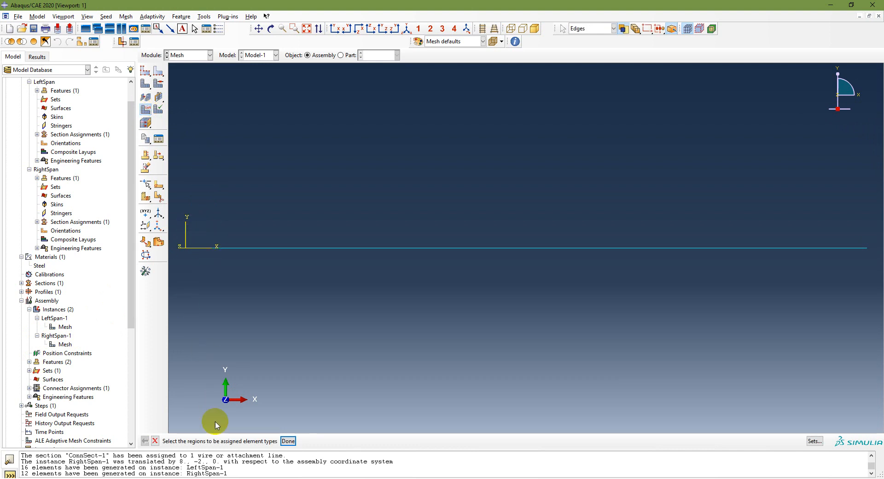
left_click_drag(176, 218, 875, 290)
left_click(288, 441)
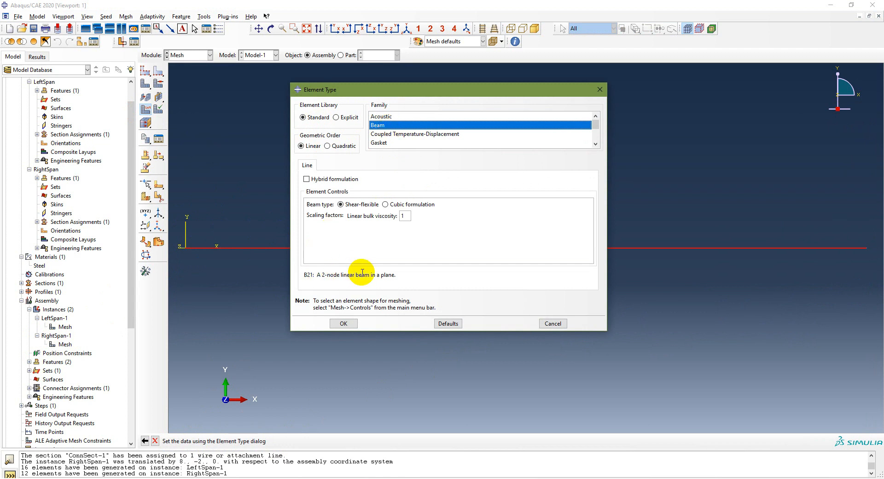
left_click(348, 322)
left_click(286, 443)
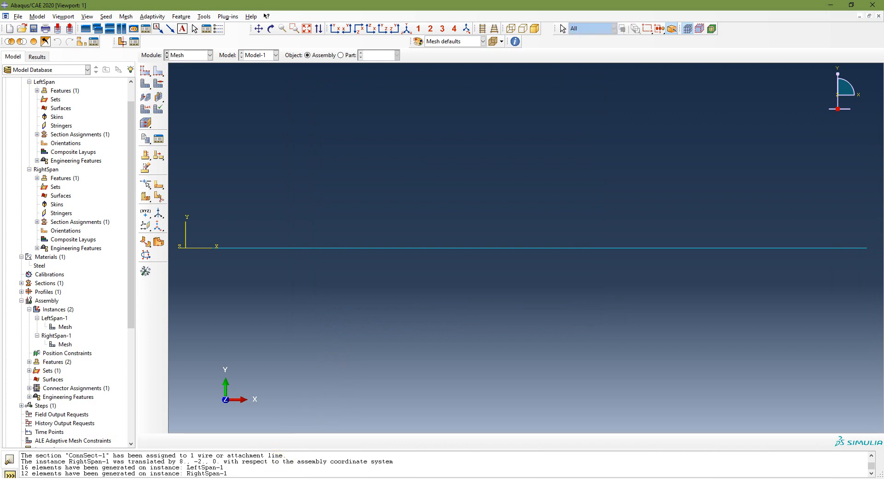
Step: Consult the PowerPoint workflow for the task after meshing, return to Abaqus/CAE, and switch to the Step module
key("alt+Tab")
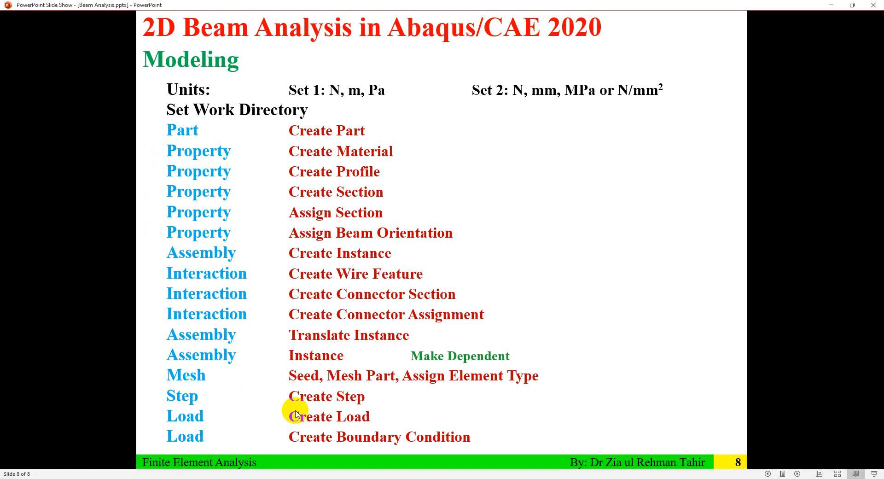
key("alt+Tab")
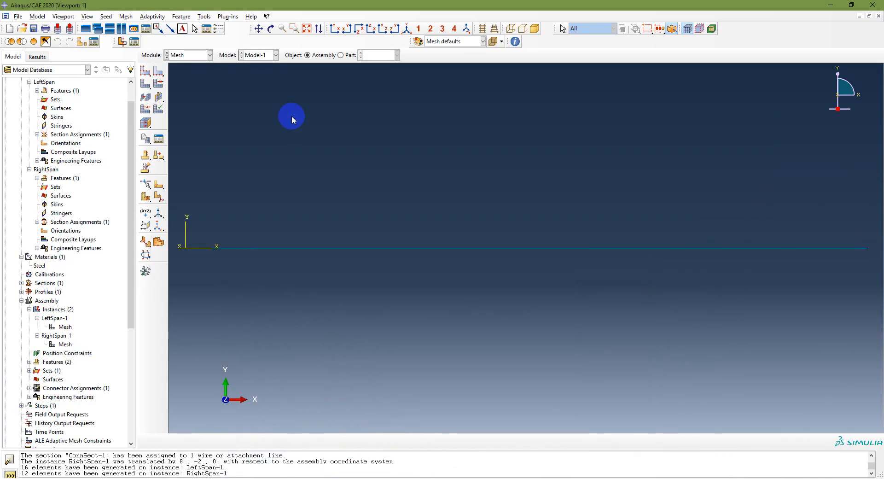
left_click(204, 55)
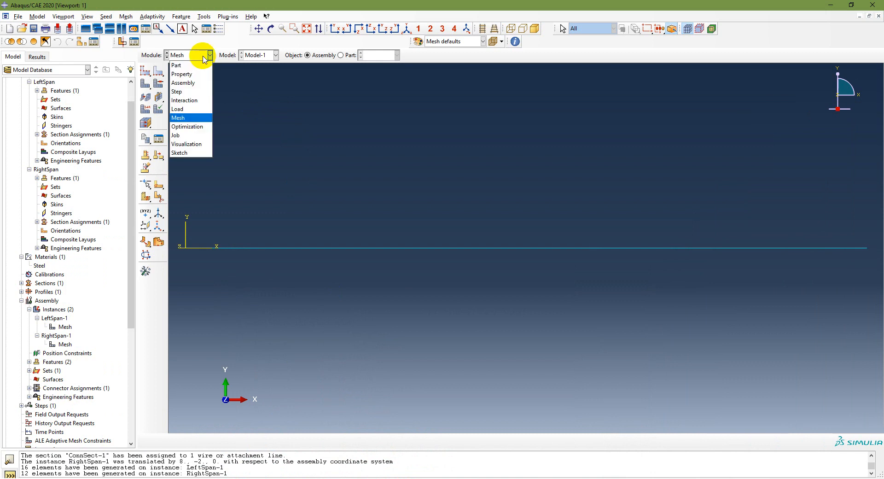
left_click(189, 91)
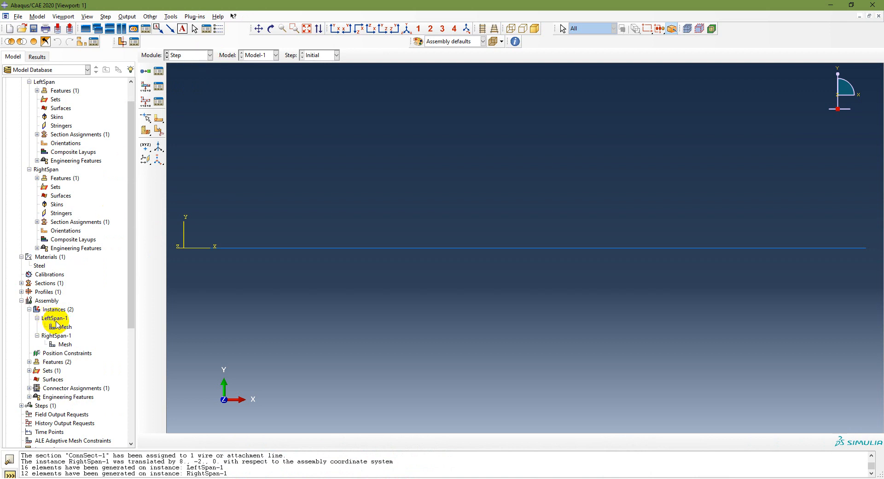
Step: Collapse the Assembly and Parts branches of the model tree and expand Steps to show the existing Initial step
scroll(87, 313, "down", 1)
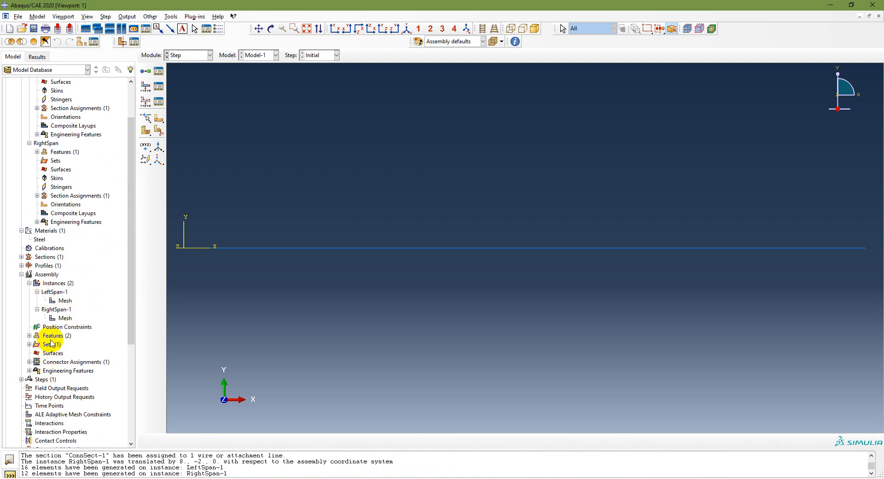
left_click(21, 273)
scroll(71, 271, "up", 2)
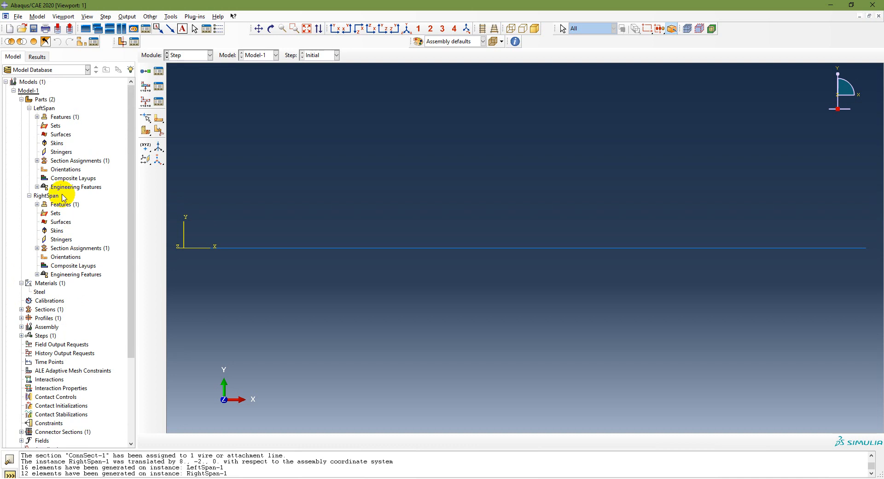
left_click(21, 99)
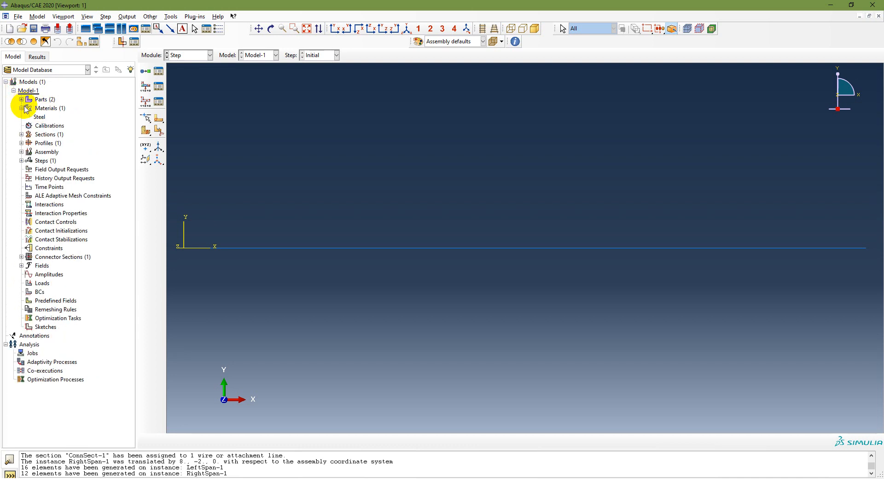
left_click(21, 160)
double_click(44, 161)
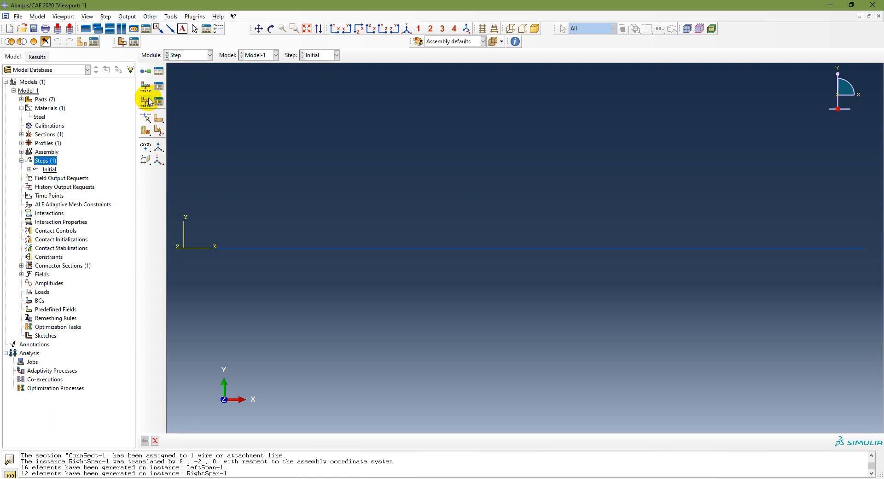
Step: Create a Static, General step named StaticLoad after Initial, with time period 1 and Nlgeom off
left_click(146, 72)
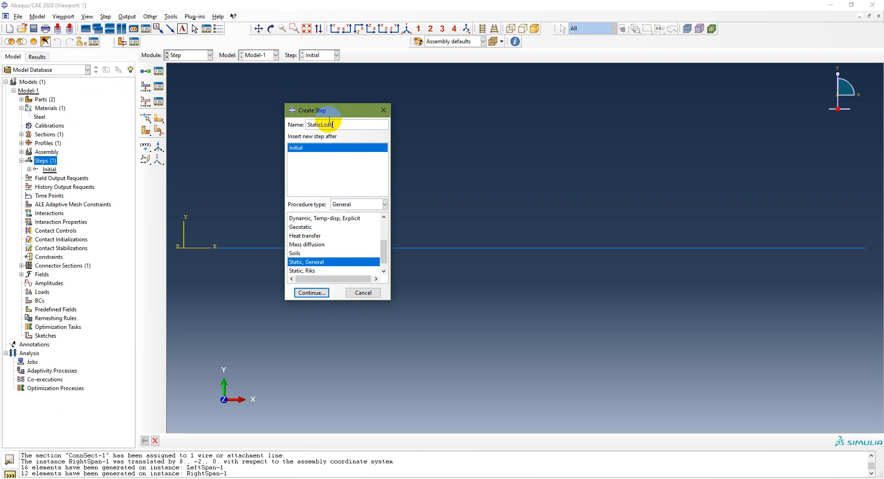
type("StaticLoad")
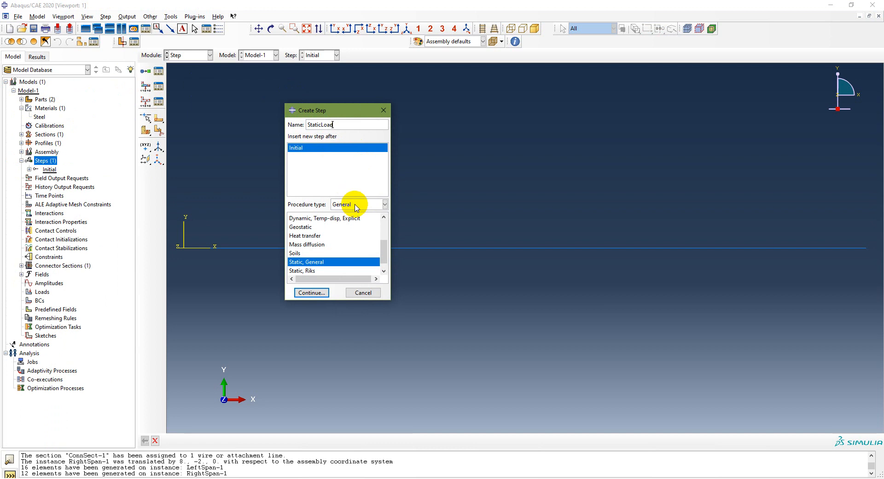
left_click(355, 205)
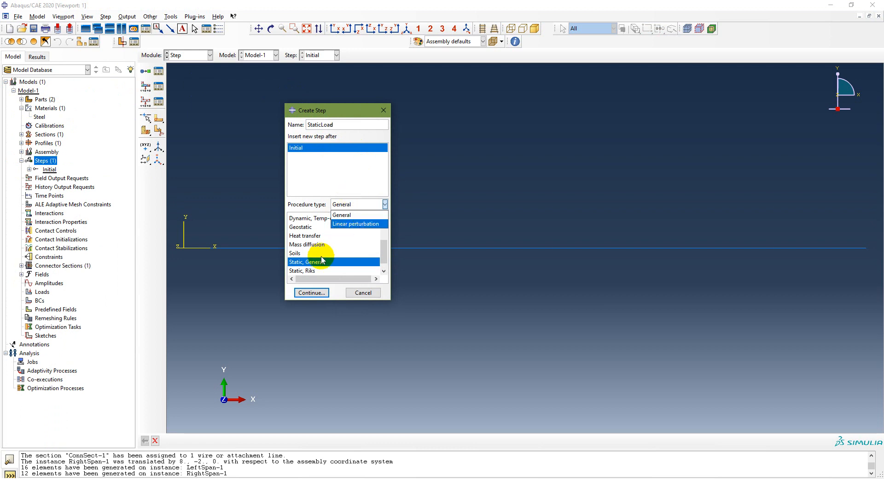
left_click(311, 293)
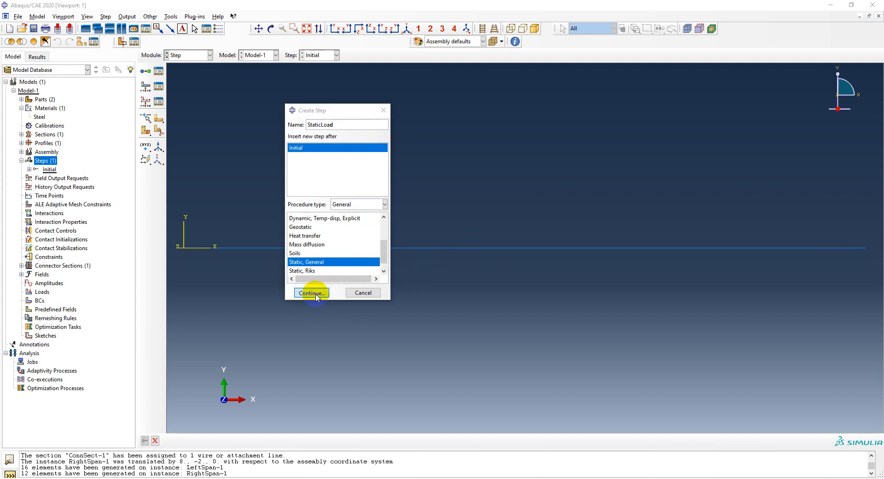
left_click(312, 293)
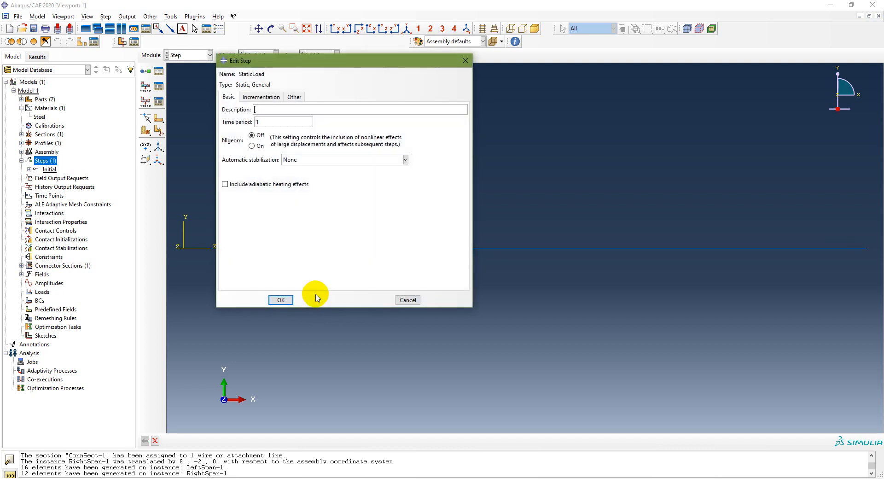
left_click(282, 300)
left_click(51, 180)
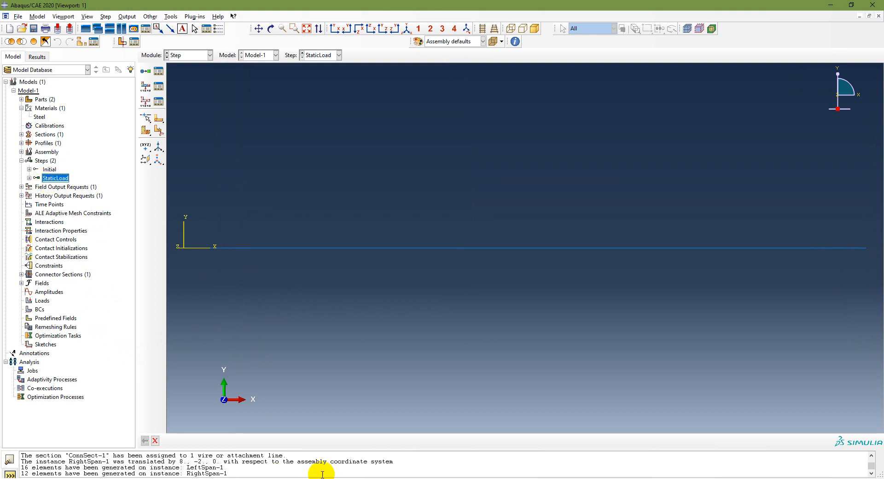
Step: Consult the PowerPoint workflow for the load and boundary condition tasks, and review the Problem 3.3 supports
key("alt+Tab")
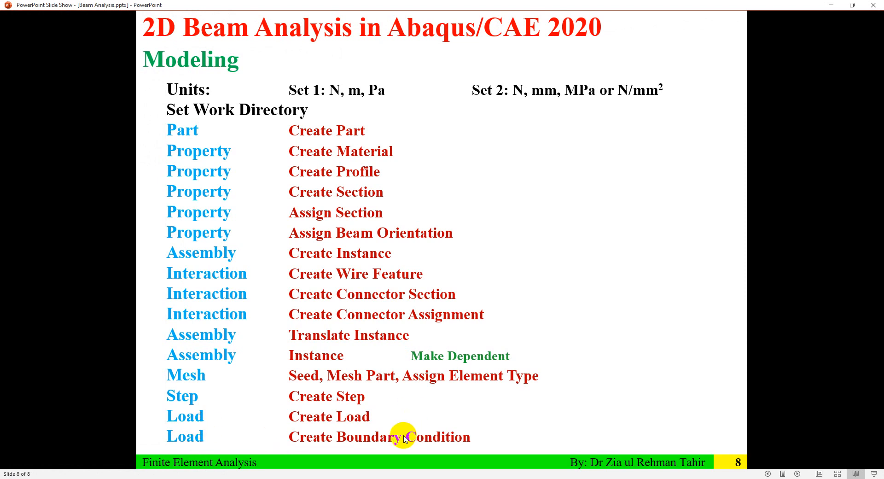
key("alt+Tab")
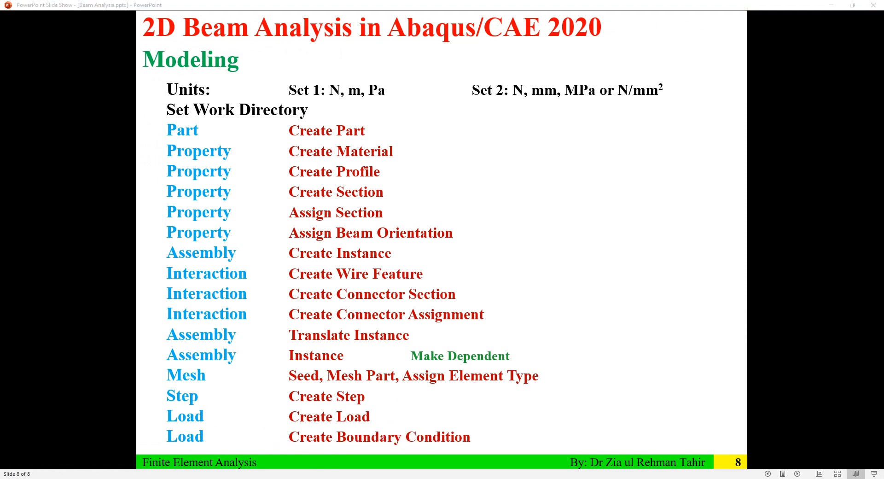
key("alt+Tab")
left_click(444, 369)
scroll(443, 368, "up", 1)
scroll(444, 372, "up", 1)
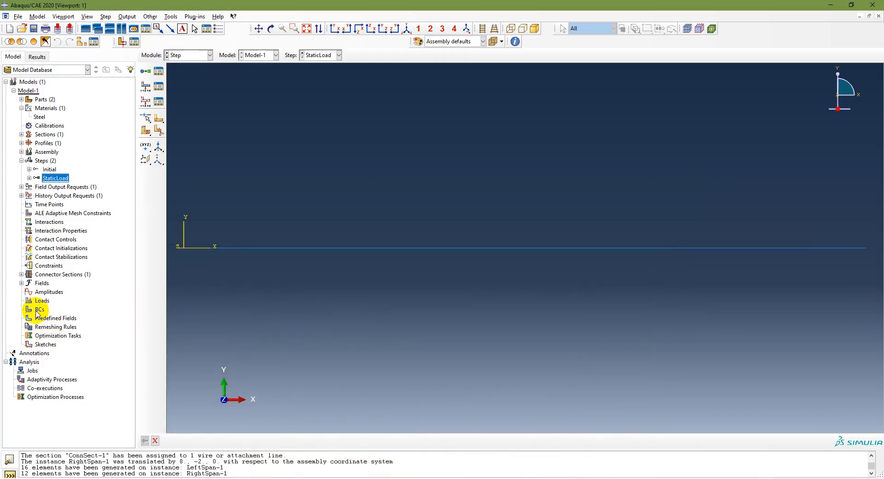
Step: Start a mechanical Displacement/Rotation boundary condition named LeftFix in the Initial step
left_click(39, 309)
double_click(39, 309)
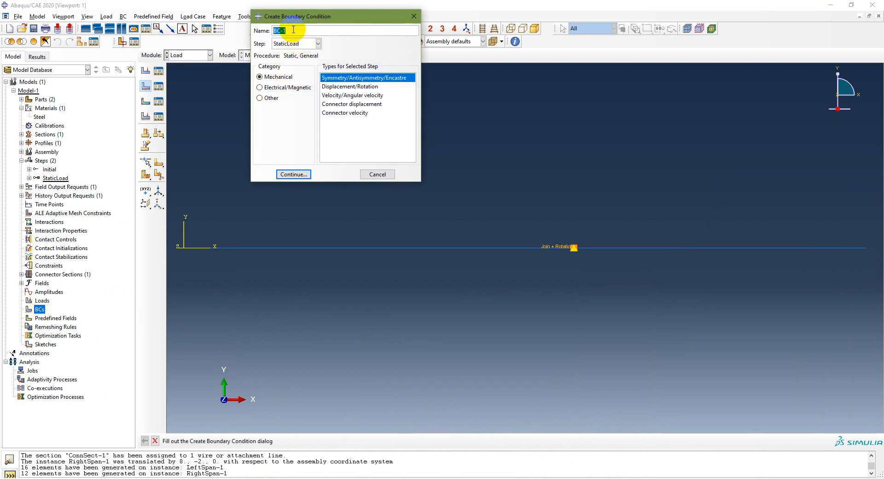
left_click(303, 43)
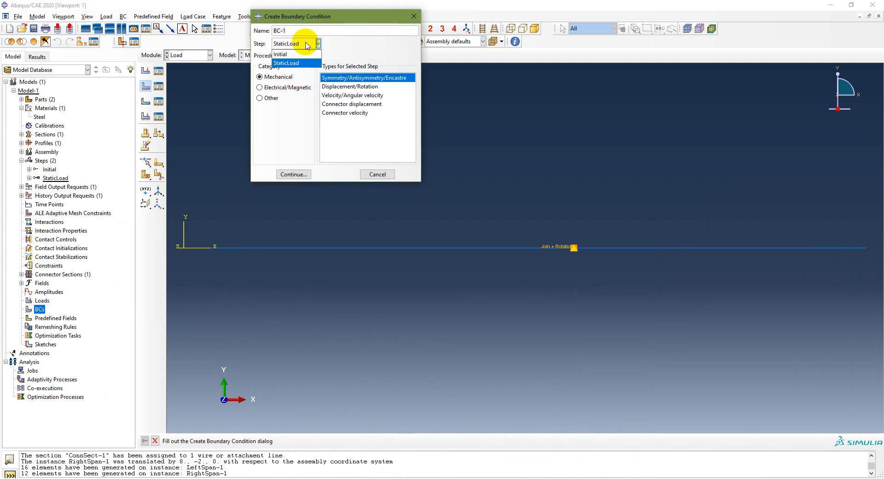
left_click(297, 55)
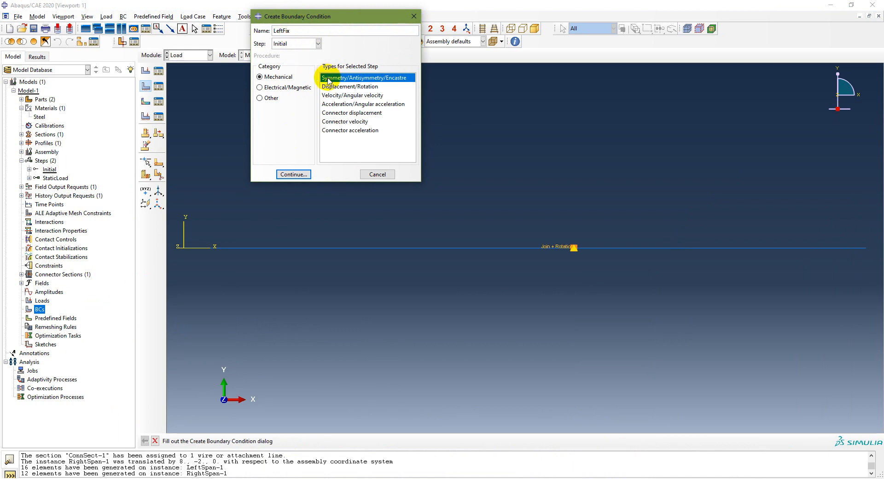
left_click(336, 87)
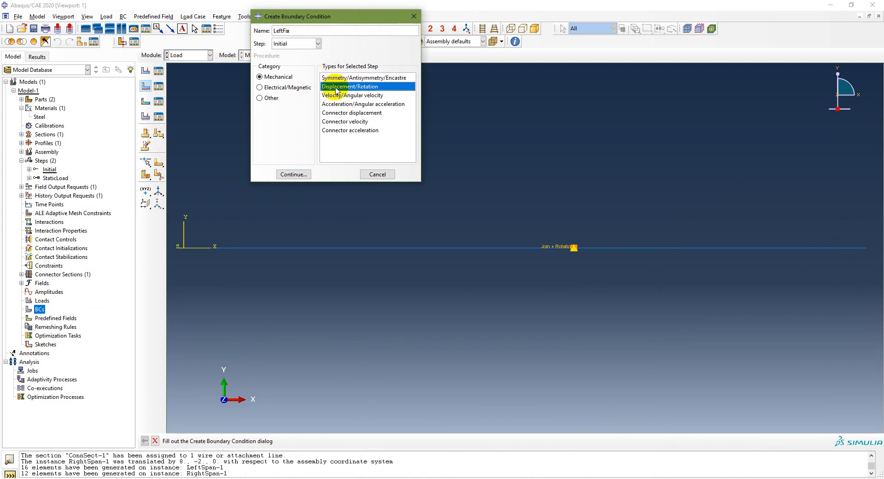
left_click(294, 174)
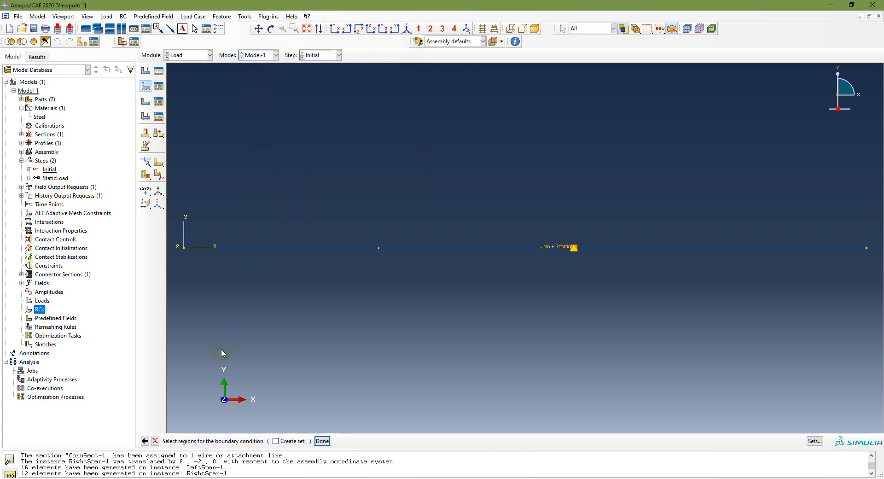
Step: Apply LeftFix to the beam's left end point, constraining U1, U2 and UR3
left_click(191, 246)
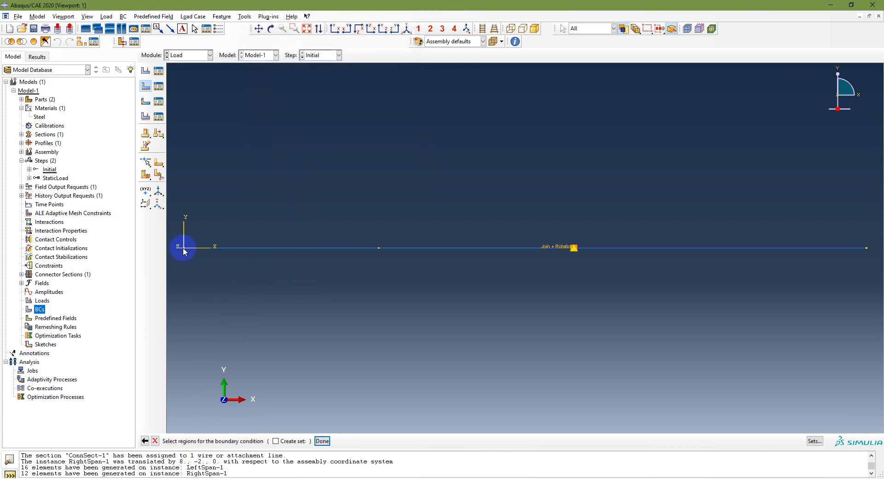
left_click(322, 440)
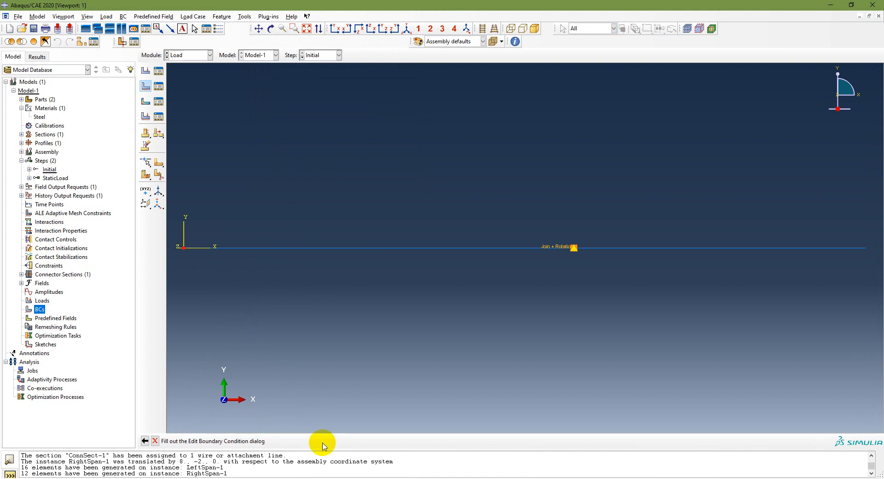
left_click(251, 198)
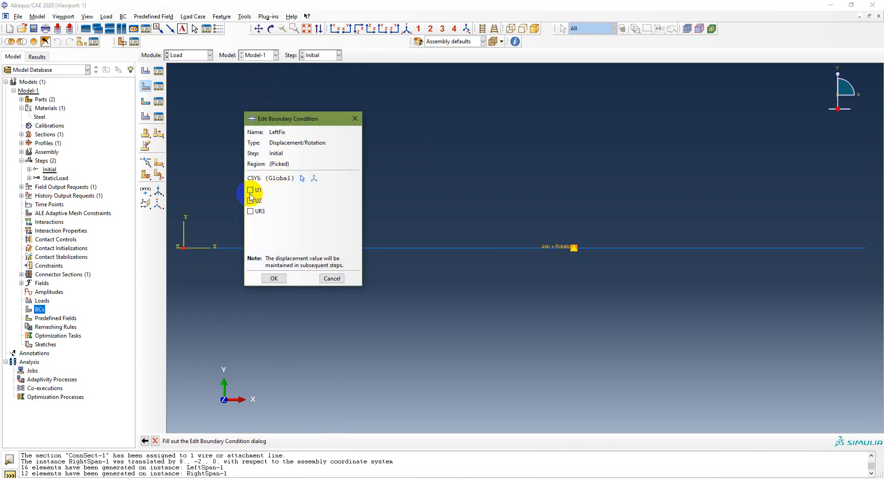
left_click(259, 210)
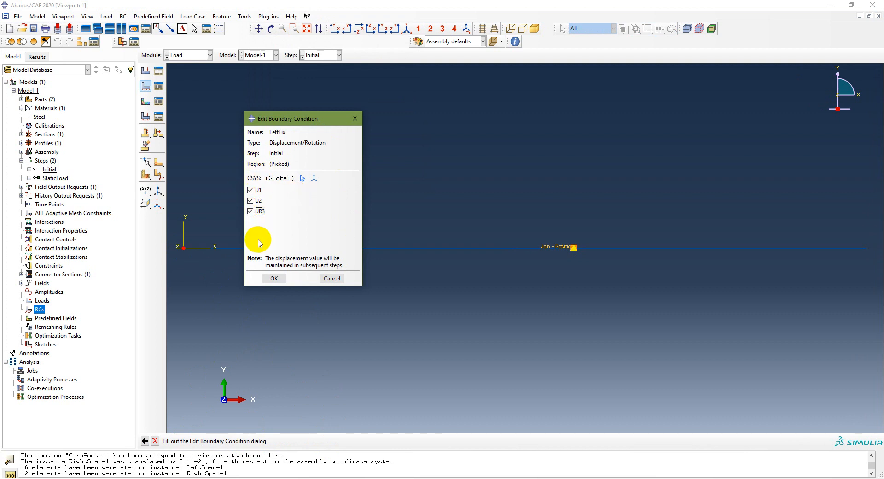
left_click(272, 276)
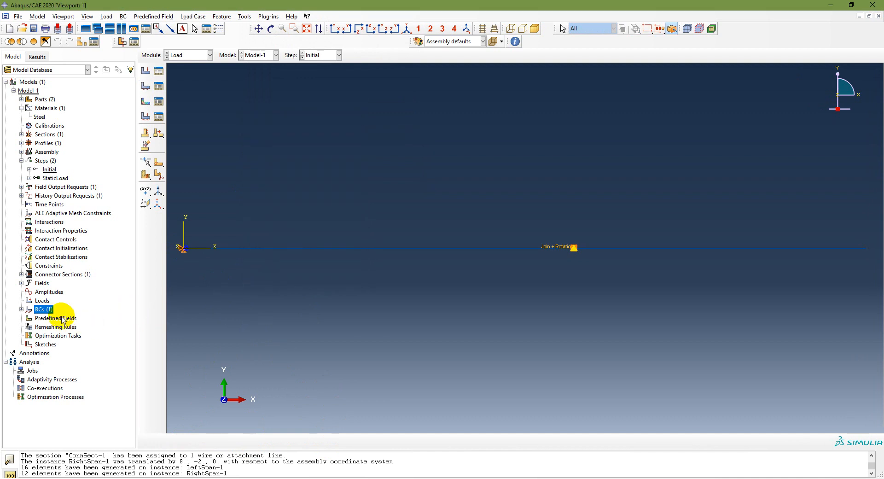
Step: Create a Displacement/Rotation boundary condition named RightFix in the Initial step, constraining U1, U2 and UR3 at the beam's right end
left_click(21, 309)
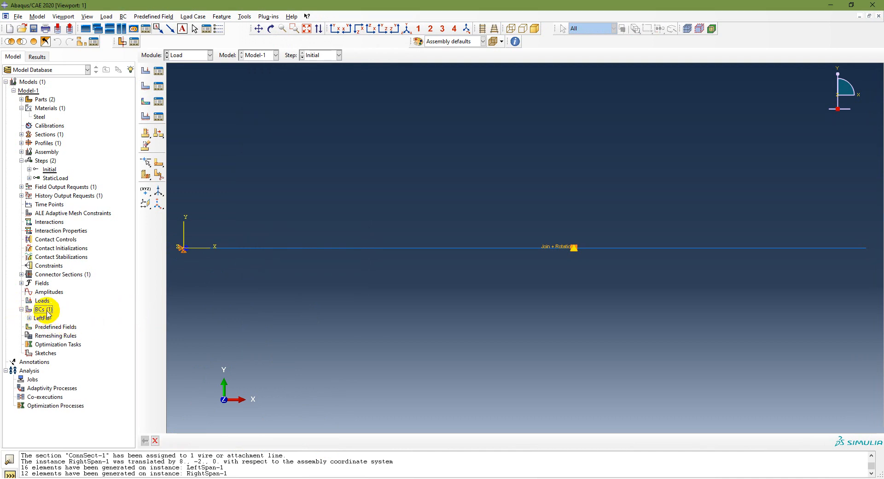
double_click(44, 309)
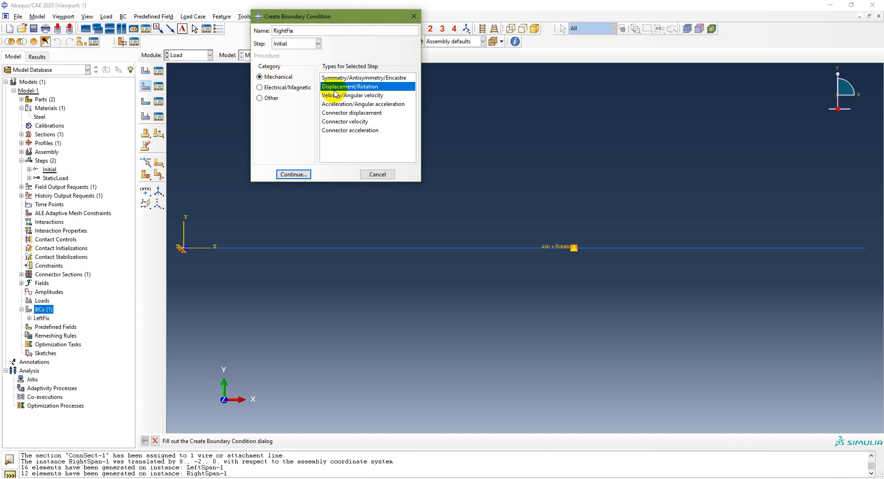
left_click(293, 174)
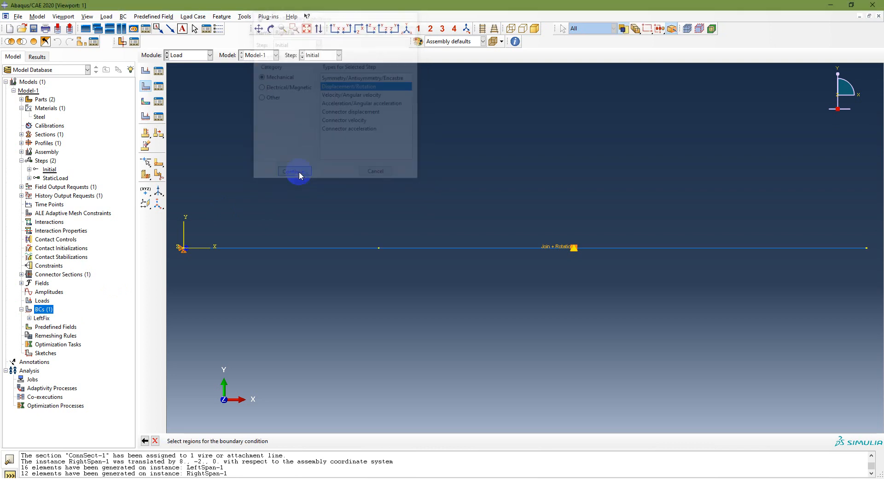
left_click(863, 251)
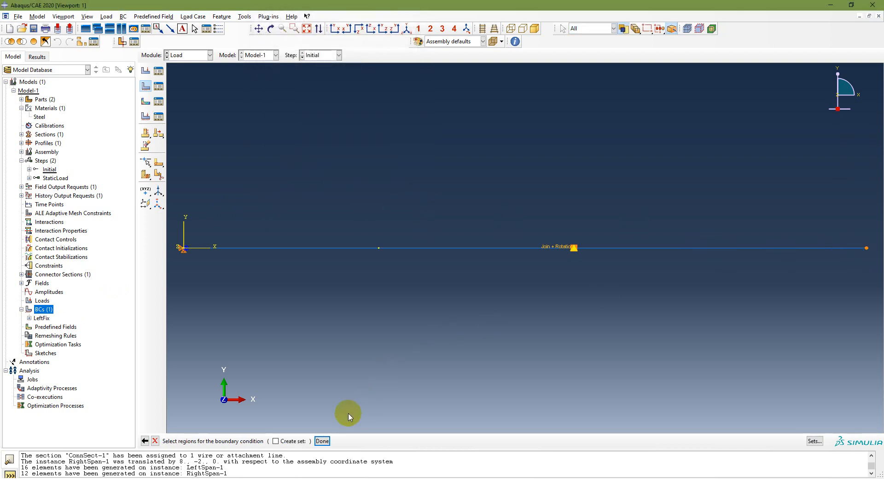
left_click(322, 440)
left_click(256, 190)
left_click(257, 200)
left_click(258, 211)
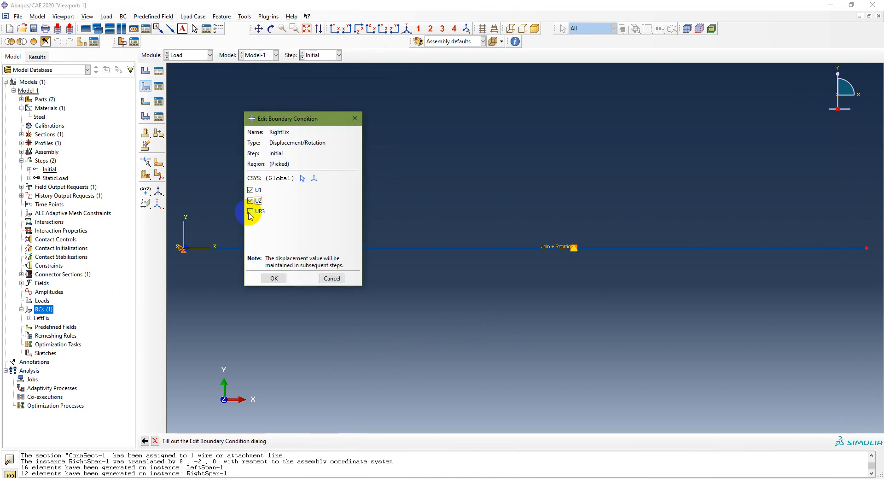
left_click(274, 279)
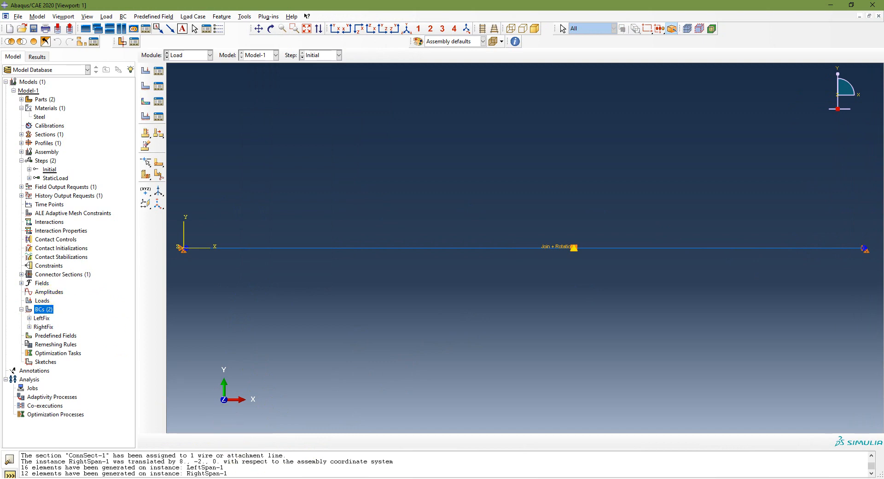
Step: Compare the supports with the Problem 3.3 slide and check the constrained degrees of freedom of RightFix and LeftFix
left_click(288, 478)
left_click(289, 478)
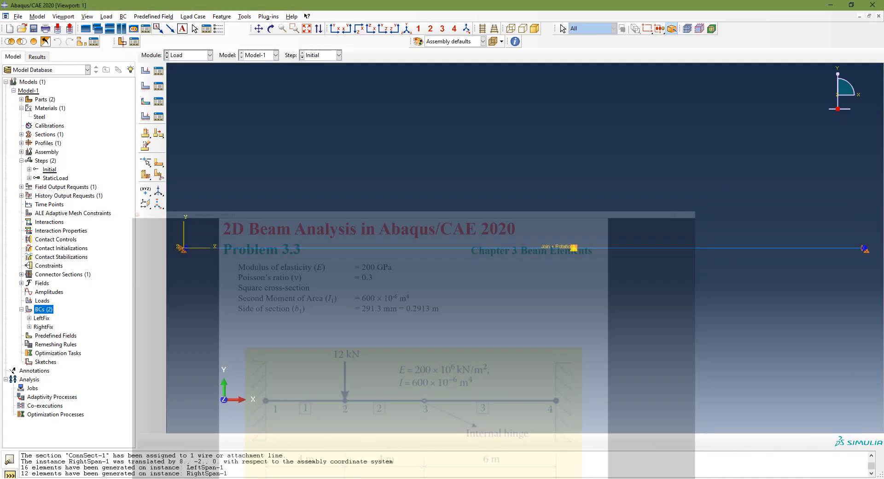
double_click(44, 326)
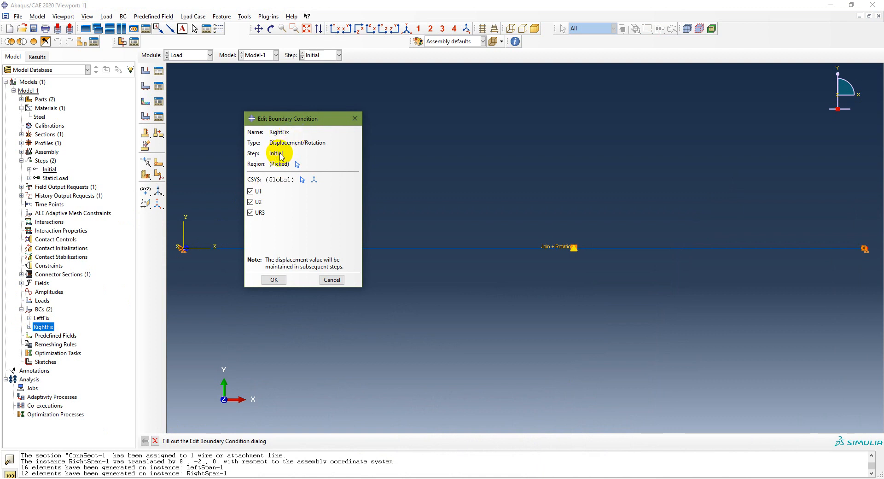
left_click(327, 278)
double_click(41, 317)
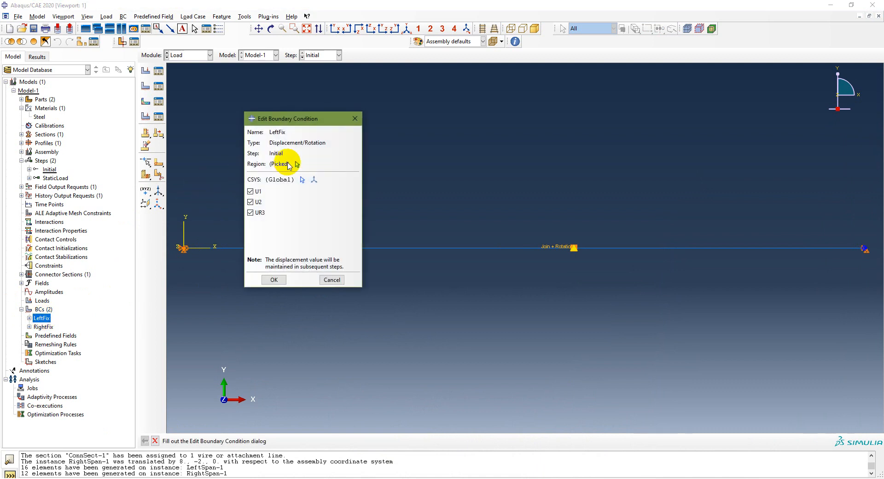
left_click(329, 279)
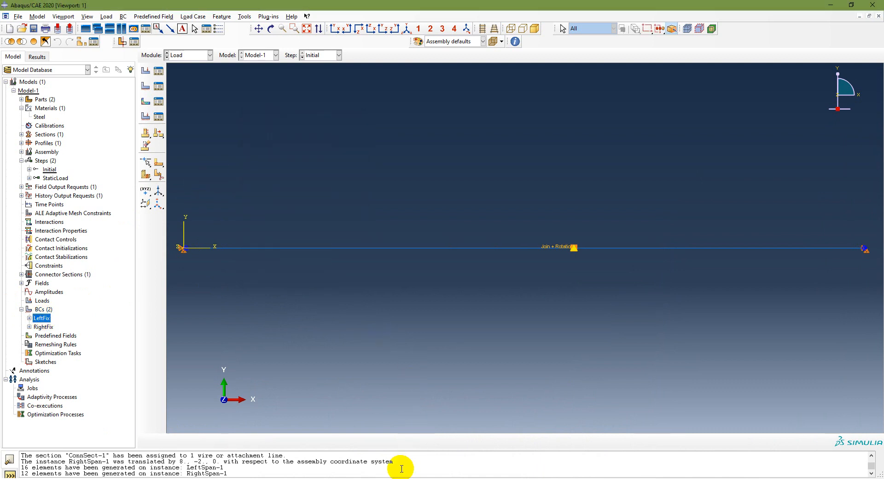
Step: Consult the Problem 3.3 slide in PowerPoint for the point load's magnitude and position, and return to Abaqus/CAE
left_click(387, 478)
scroll(389, 437, "up", 1)
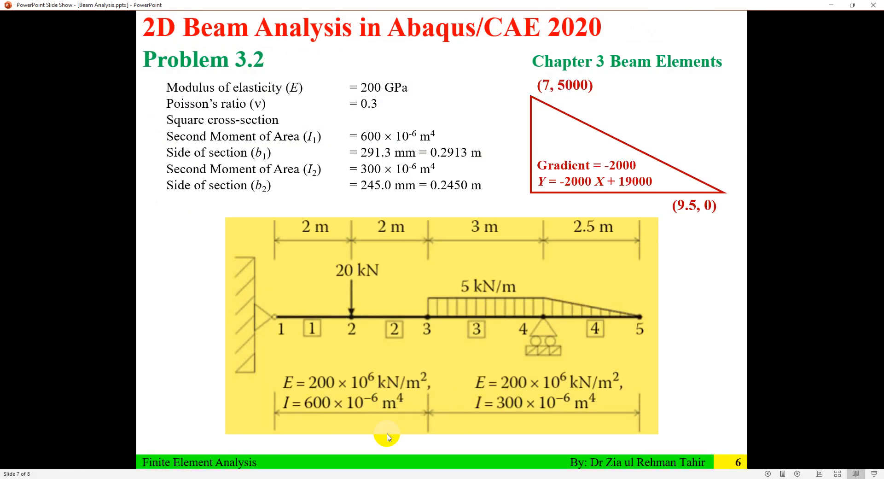
scroll(386, 436, "down", 2)
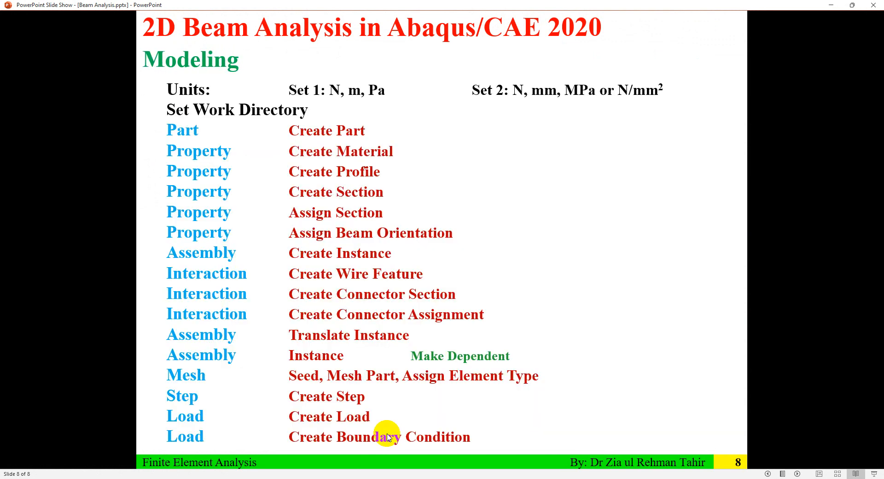
scroll(312, 424, "up", 1)
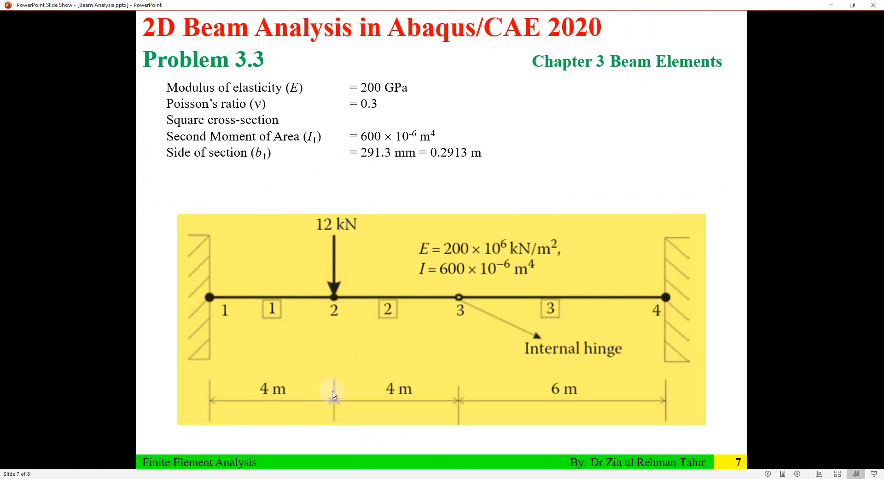
left_click(304, 478)
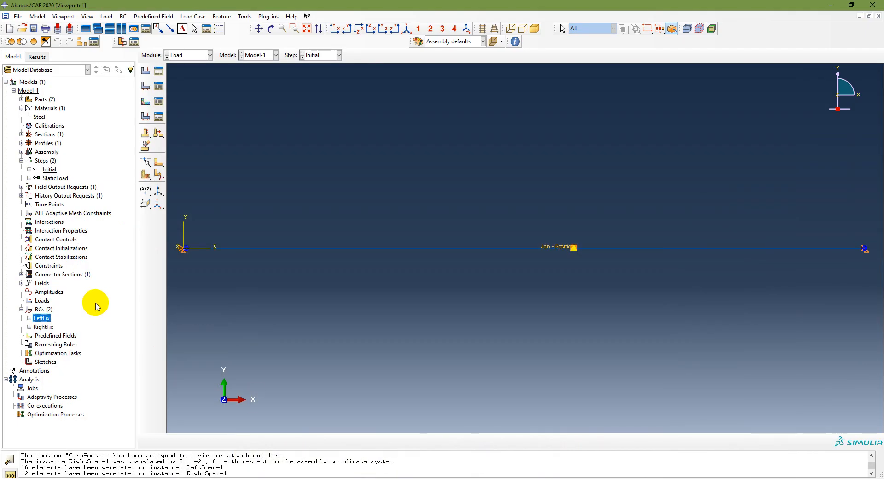
Step: Create a Concentrated force named PointLoad in StaticLoad, acting downward at the left span's midpoint to represent the problem's 12 kN load
double_click(41, 300)
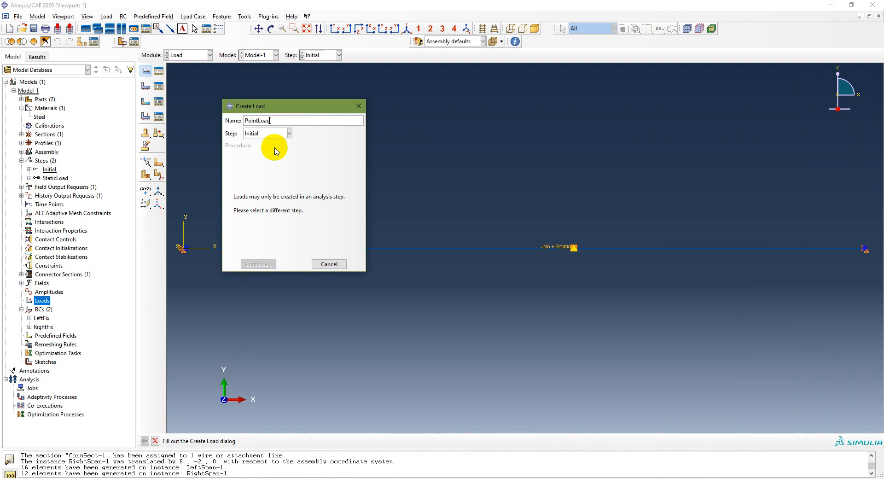
left_click(277, 134)
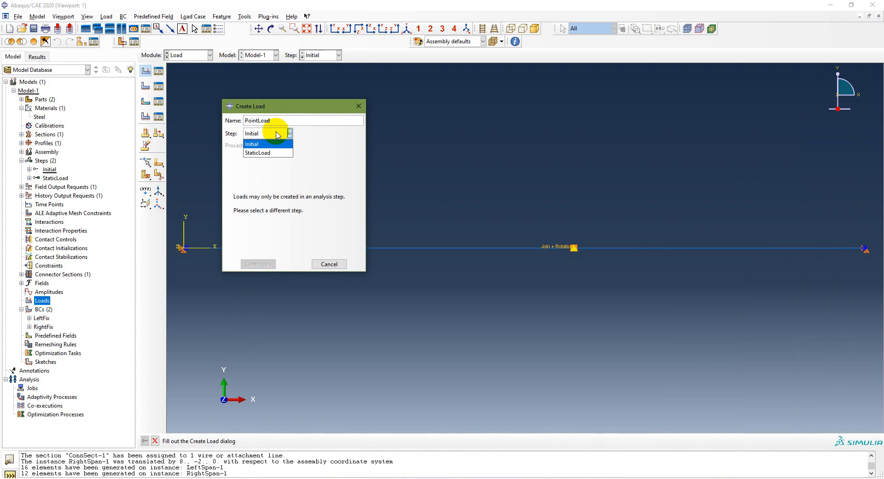
left_click(269, 154)
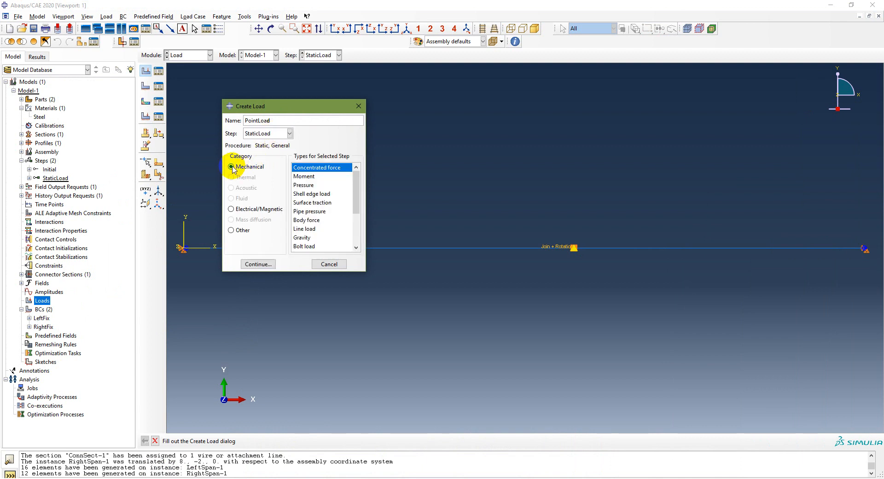
left_click(269, 265)
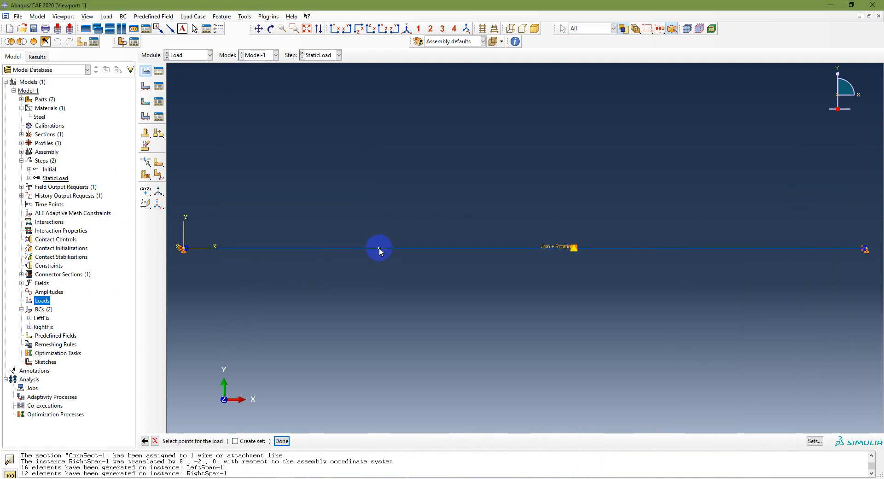
left_click(281, 440)
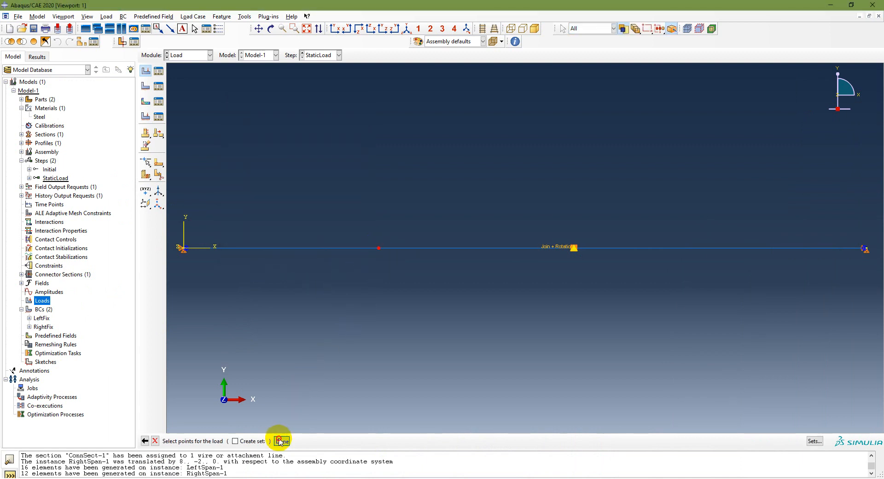
left_click(193, 267)
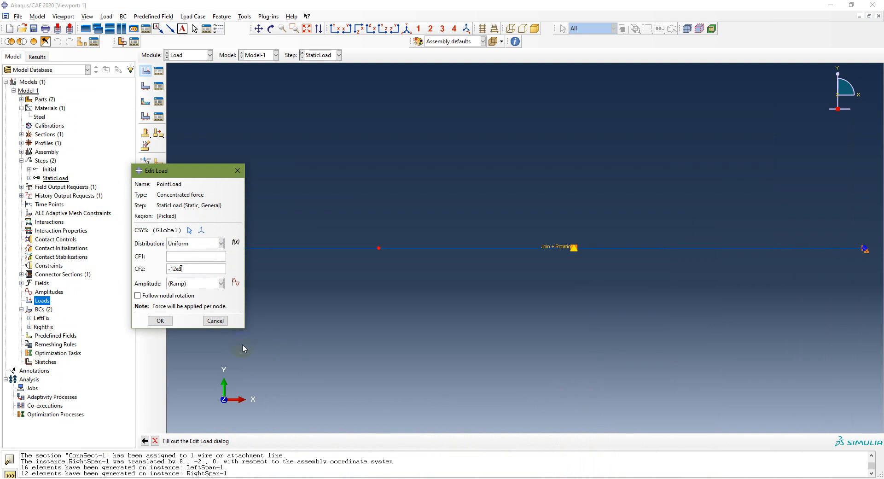
left_click(158, 321)
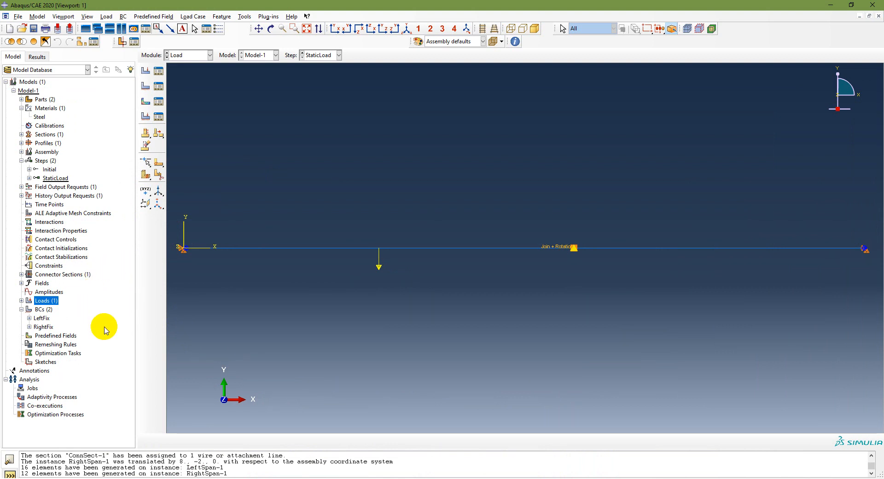
Step: Rename Model-1 as Ch3 Problem3-3
double_click(29, 91)
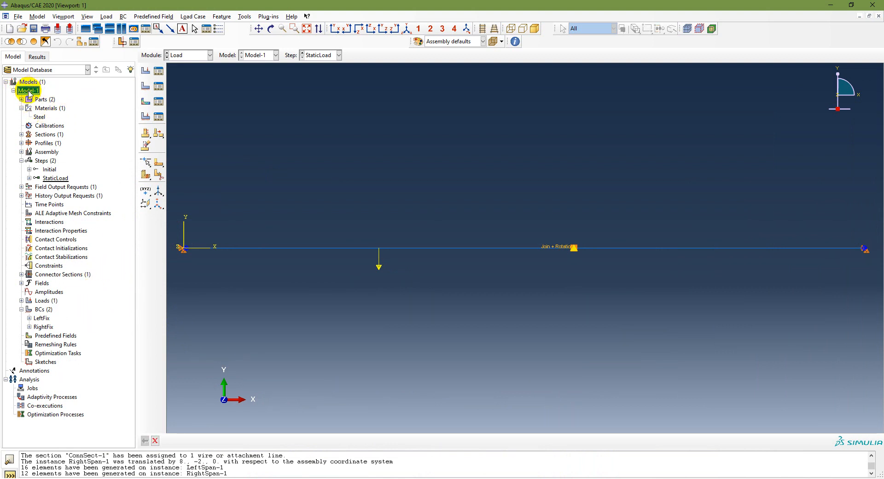
right_click(28, 91)
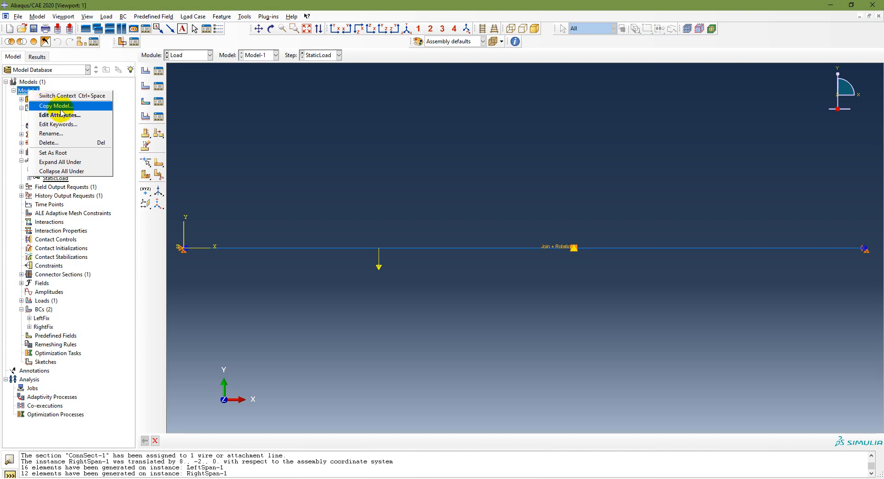
left_click(72, 133)
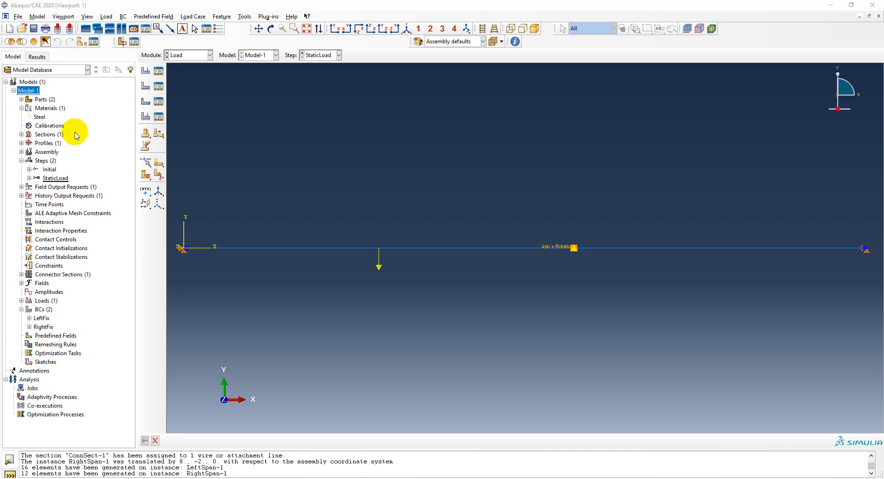
type("CH")
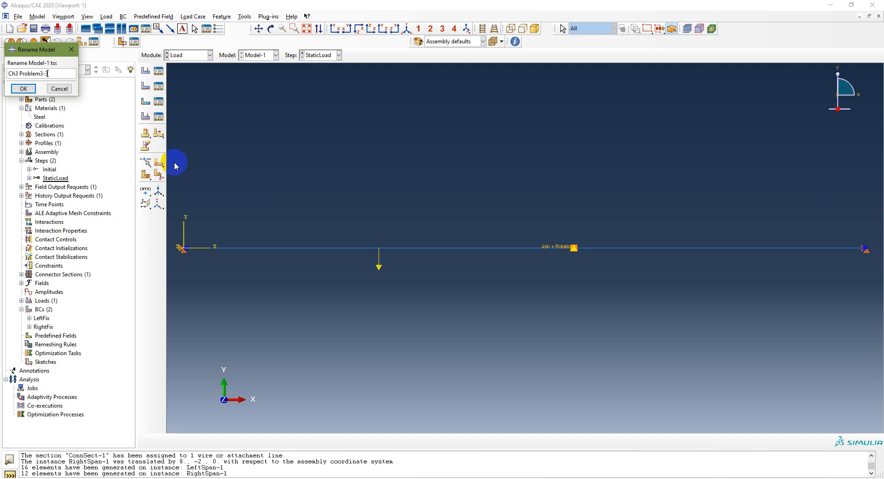
left_click(23, 89)
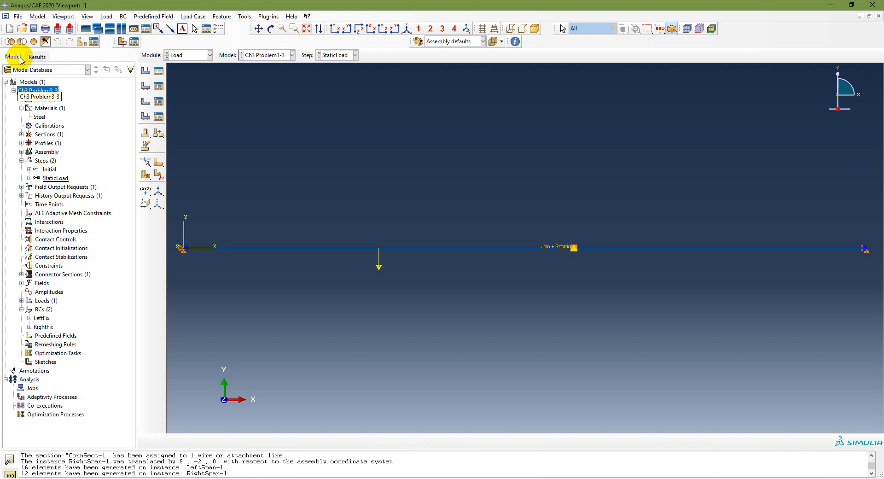
Step: Save the model database in the Chapter 3 folder under the file name Ch3 Problem3-3
left_click(18, 17)
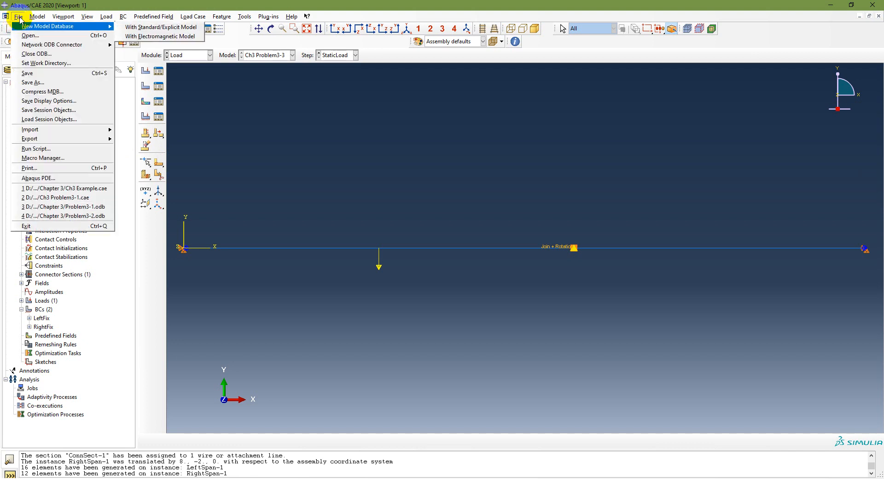
left_click(30, 82)
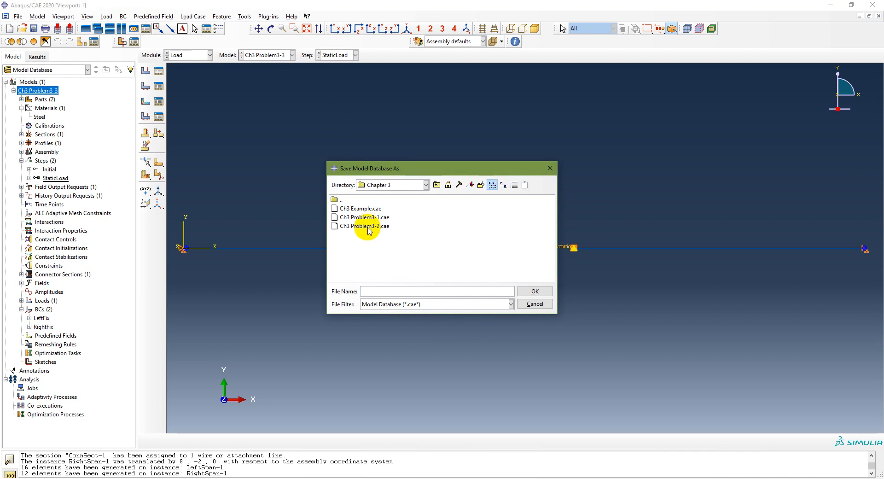
left_click(369, 227)
left_click(419, 290)
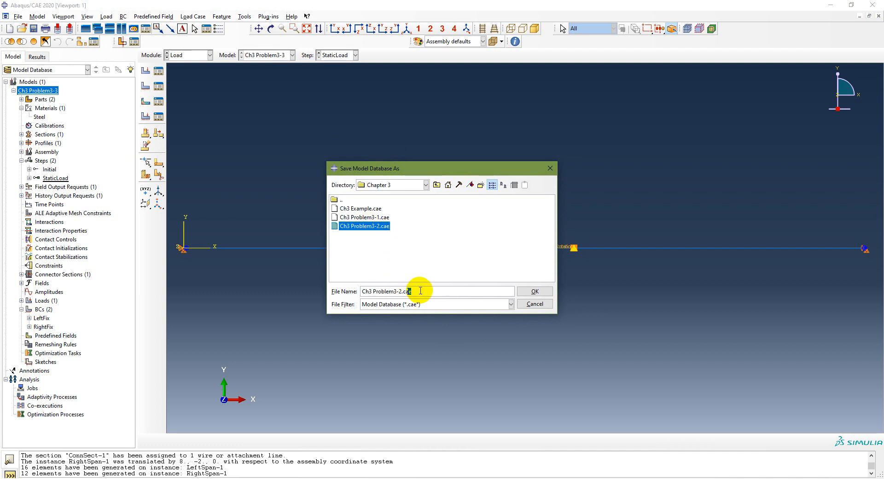
type("2")
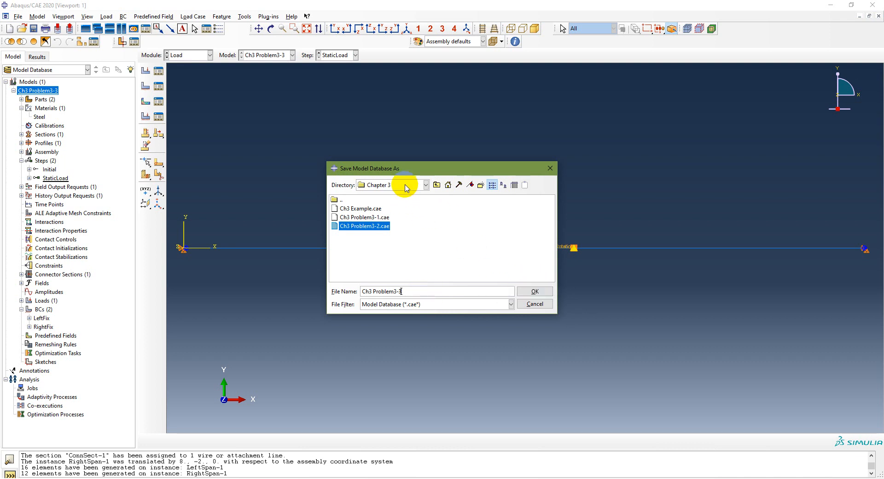
left_click(535, 291)
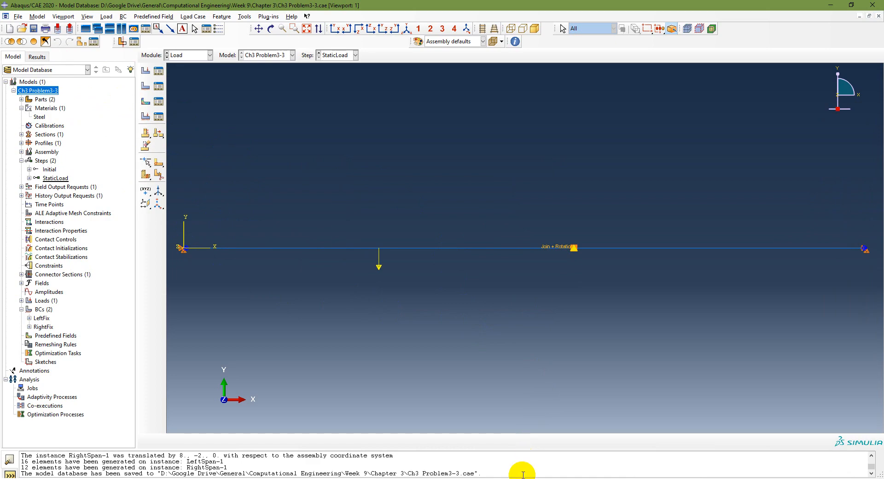
Step: Consult the analysis workflow slide in PowerPoint, return to Abaqus/CAE and switch to the Job module
key("alt+Tab")
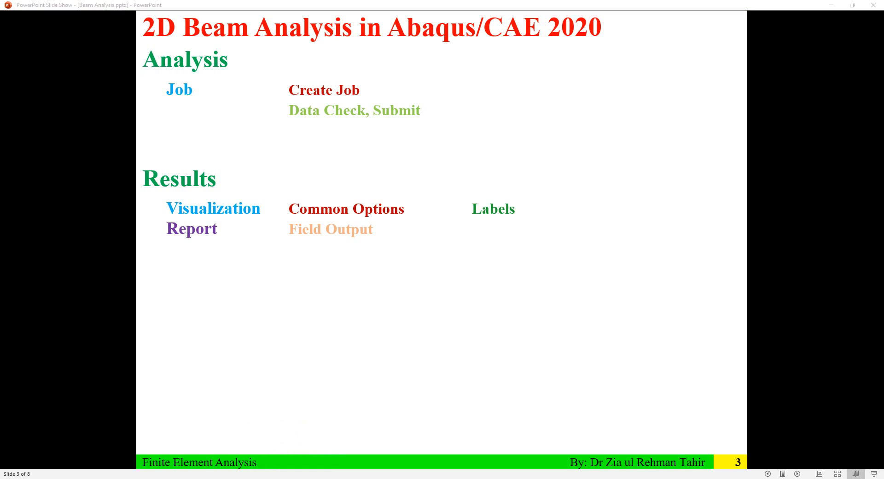
left_click(312, 450)
left_click(194, 55)
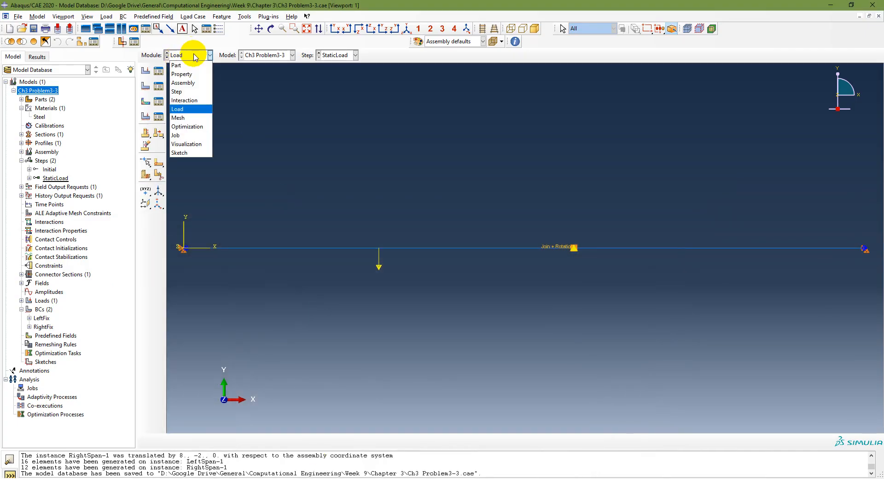
left_click(180, 118)
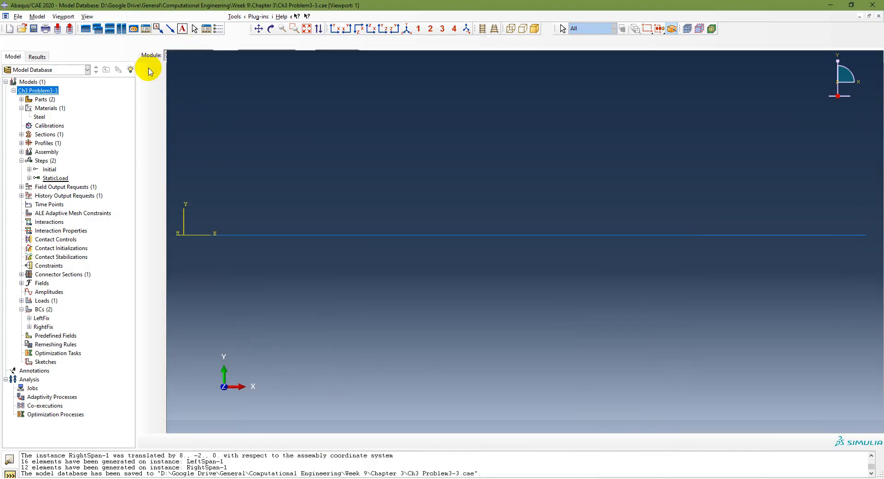
Step: Create a full analysis job named Ch3Problem3-3 for the model Ch3 Problem3-3, keeping the default job settings
left_click(146, 59)
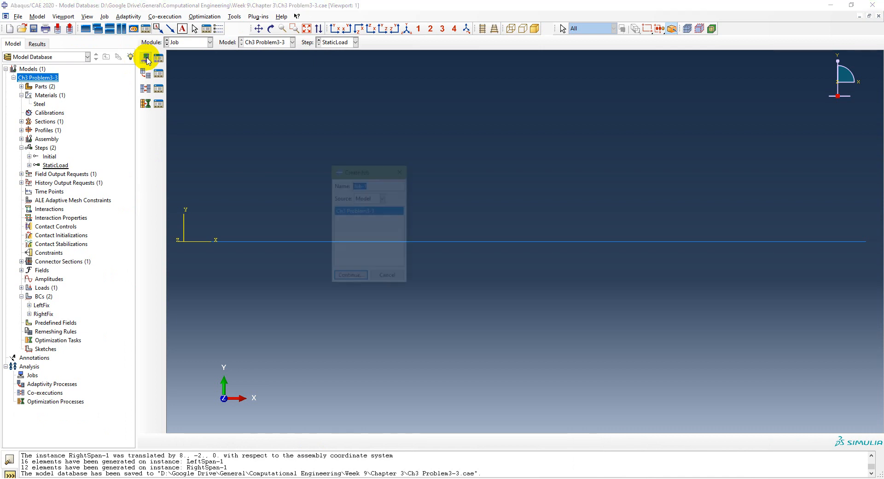
left_click(383, 279)
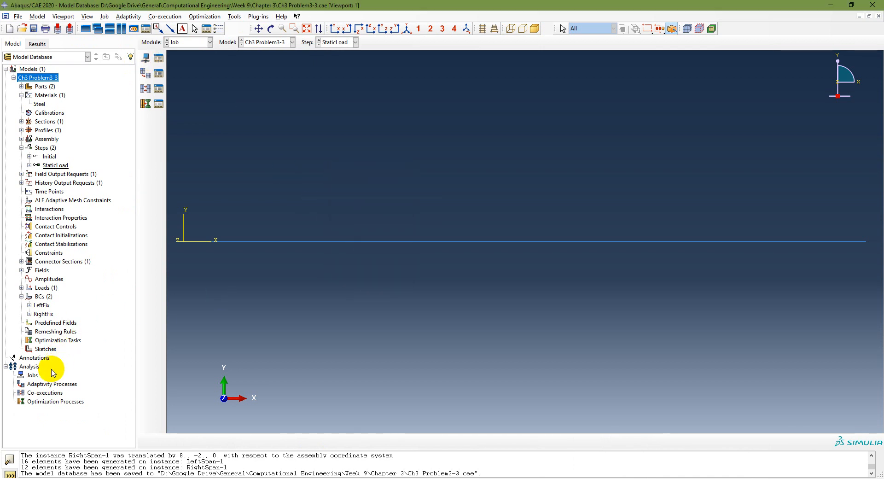
left_click(32, 375)
double_click(32, 375)
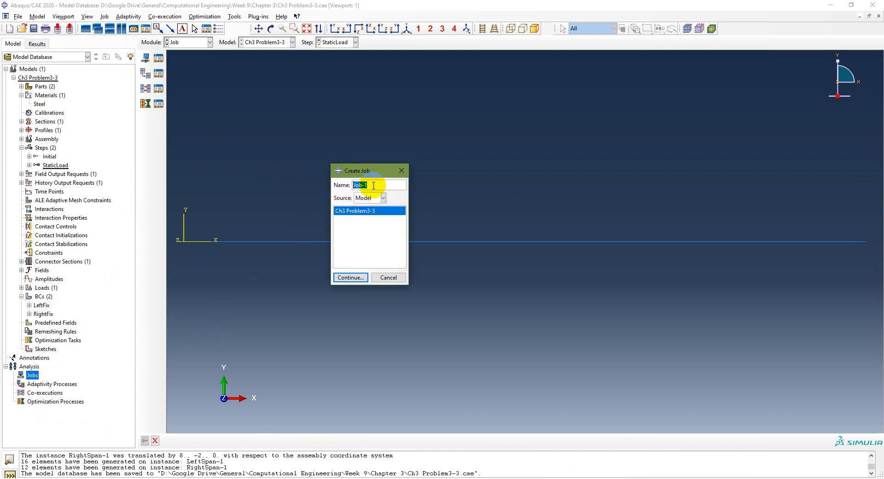
type("Ch3 Problem3-3")
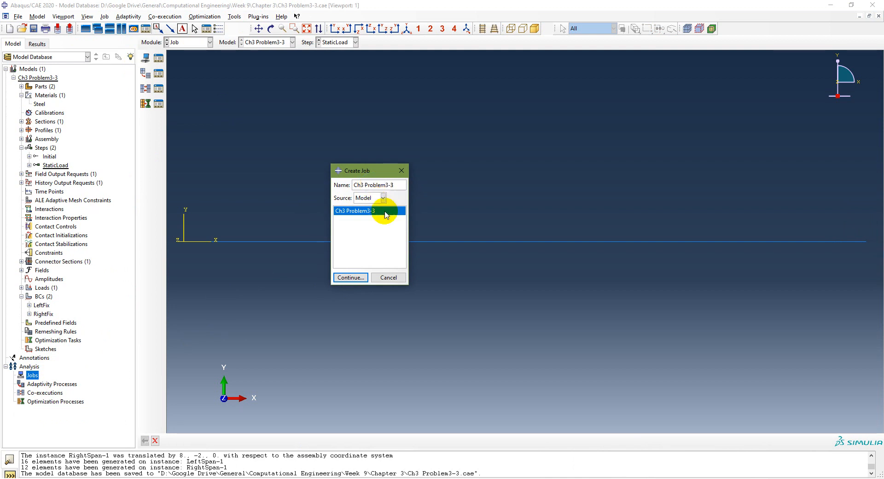
left_click(351, 277)
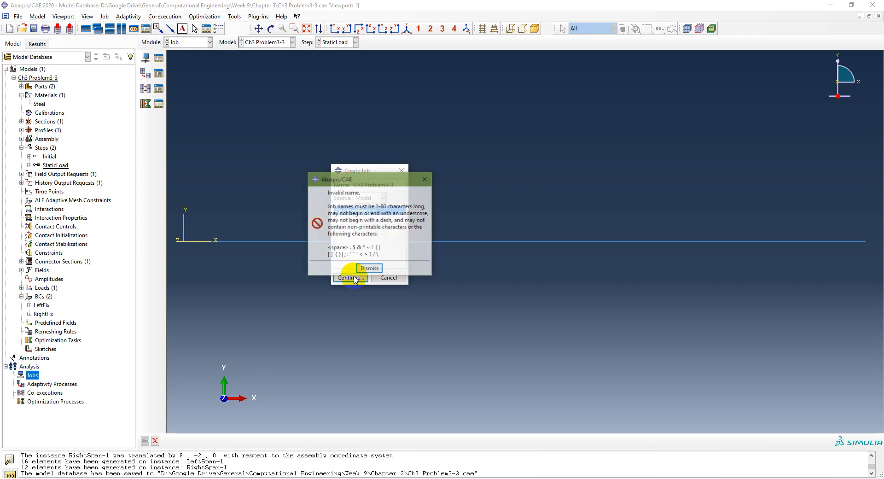
left_click(368, 269)
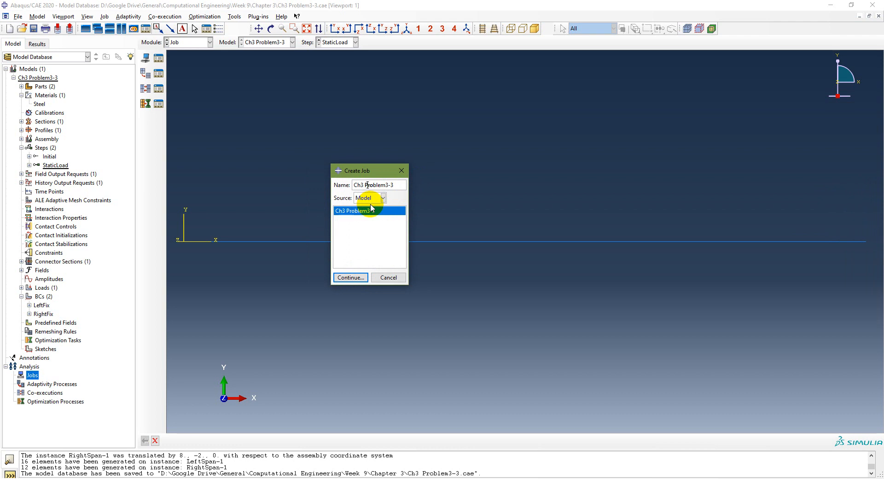
key("BackSpace")
left_click(350, 277)
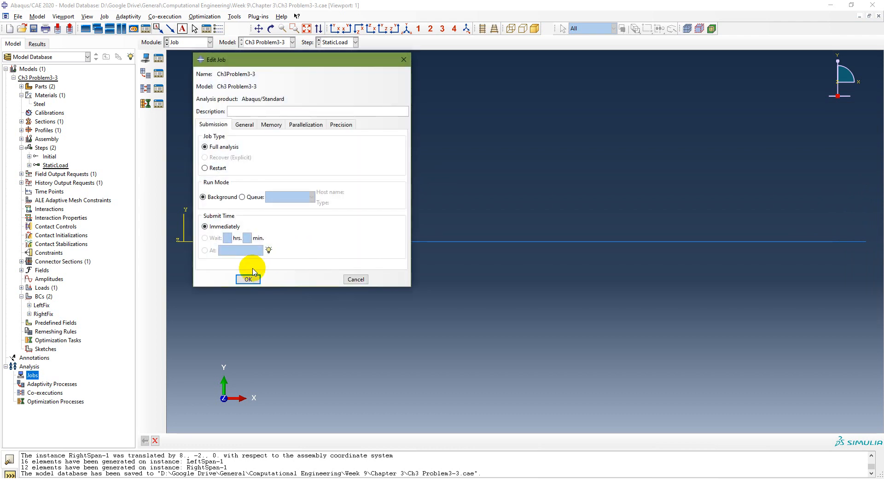
left_click(248, 278)
Step: Run a data check on the job Ch3Problem3-3 from the Job Manager
left_click(14, 375)
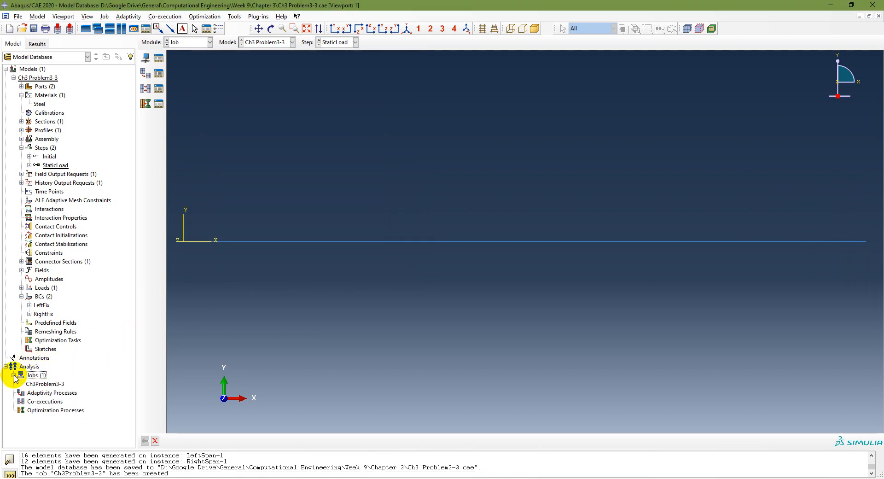
left_click(45, 384)
left_click(158, 59)
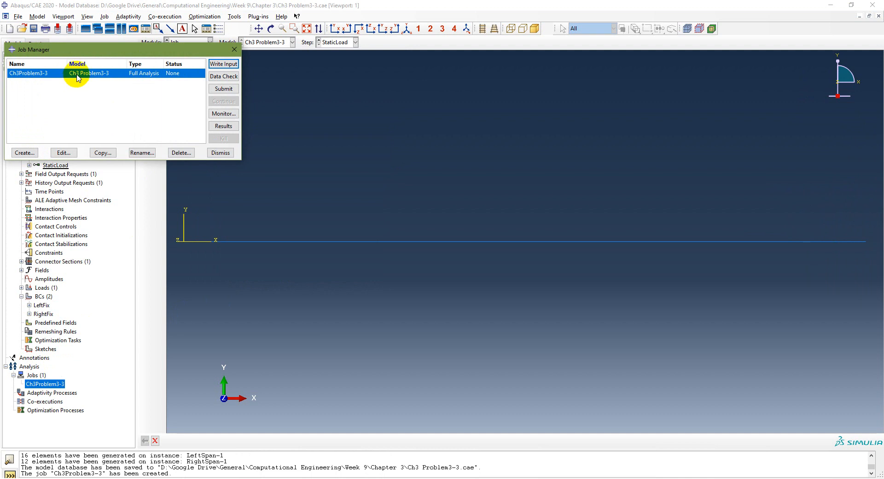
left_click(229, 77)
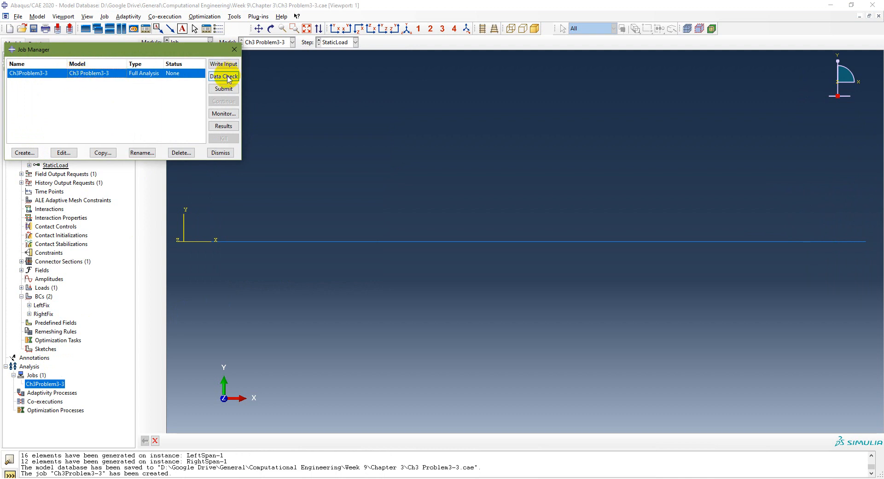
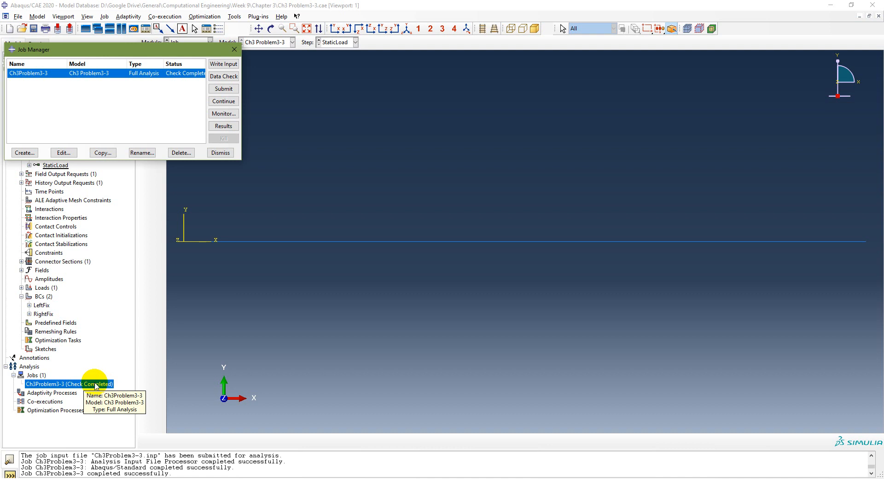
Step: Close the Job Manager and submit the job Ch3Problem3-3 for analysis, overwriting its existing job files
right_click(96, 384)
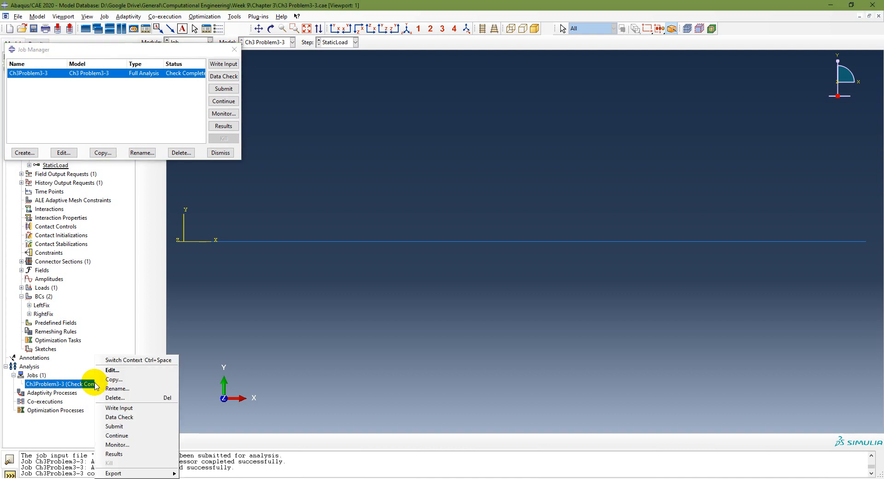
left_click(232, 51)
left_click(234, 49)
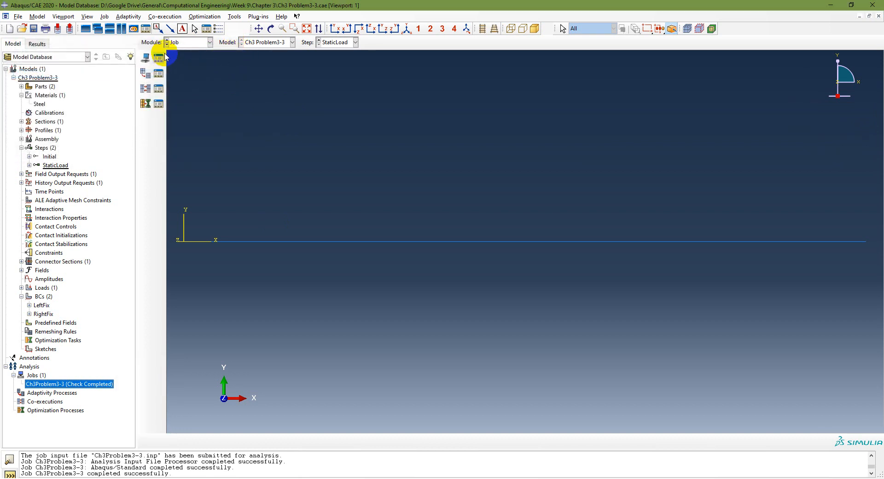
left_click(160, 57)
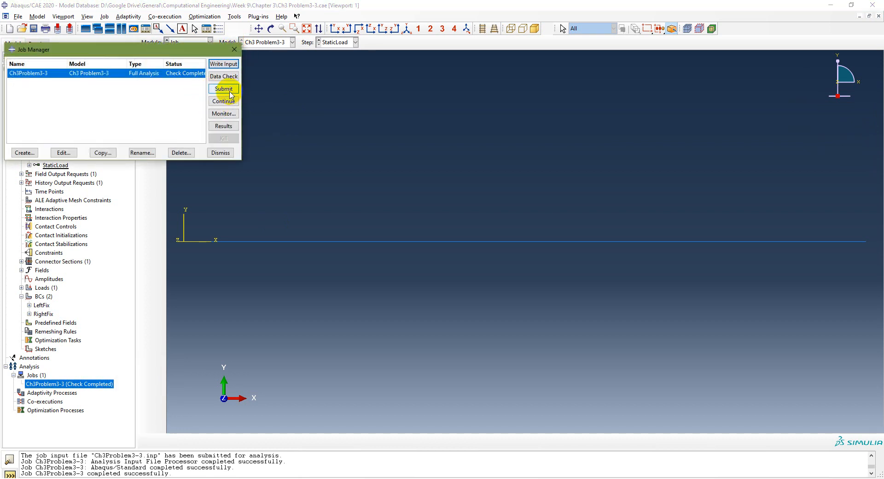
left_click(234, 49)
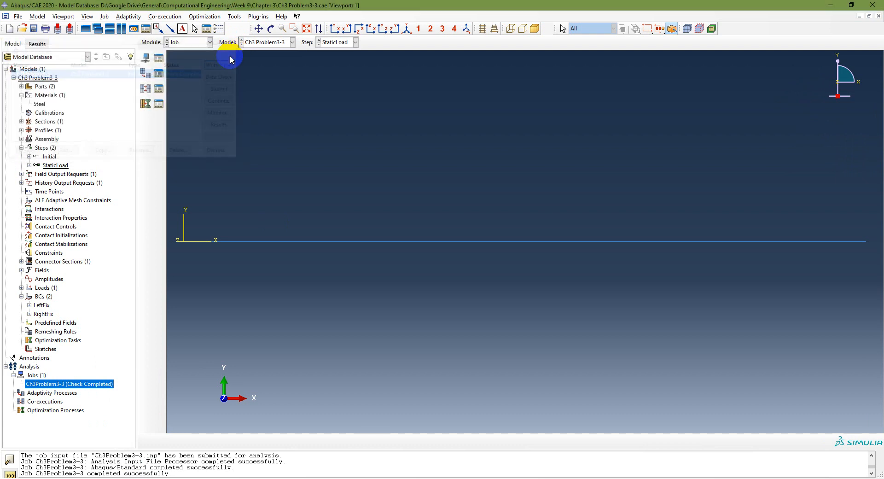
right_click(72, 384)
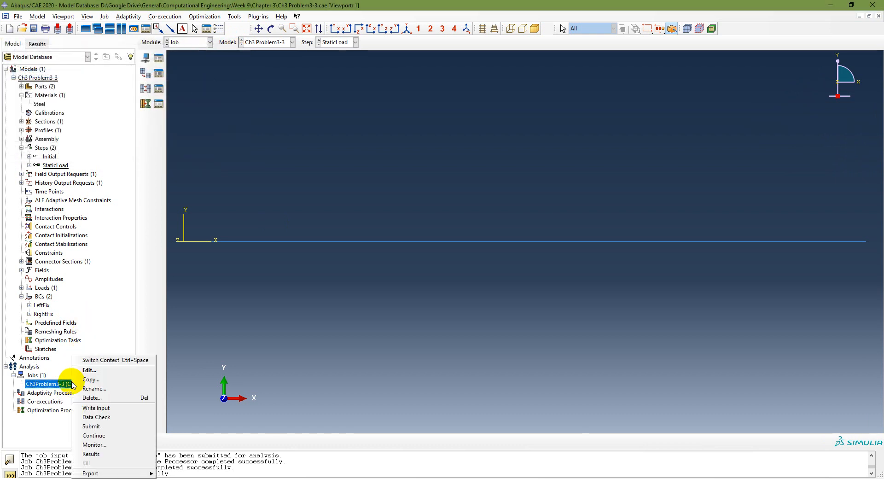
left_click(113, 419)
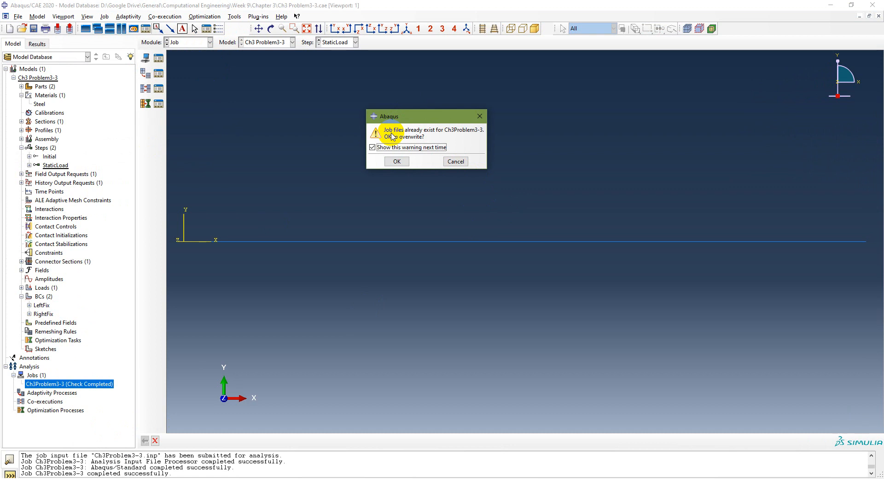
left_click(397, 161)
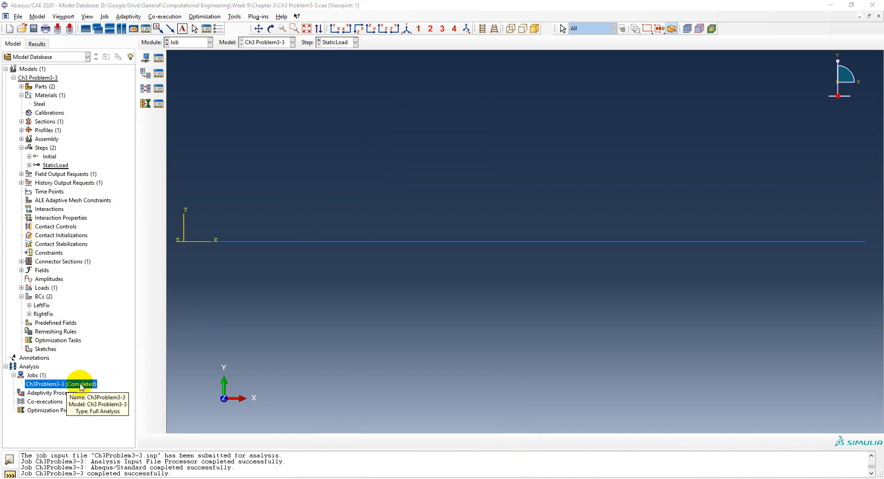
Step: Consult the workflow slide in PowerPoint, return to Abaqus/CAE and open the results of the job Ch3Problem3-3
right_click(81, 386)
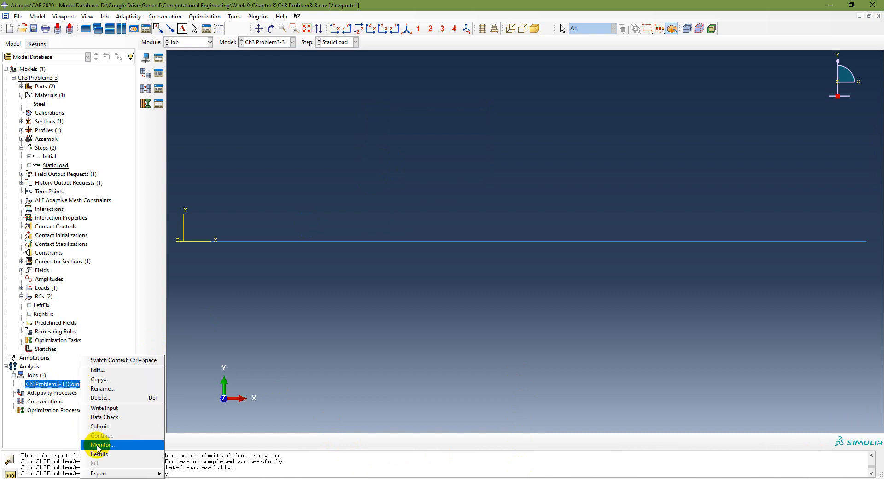
key("alt+Tab")
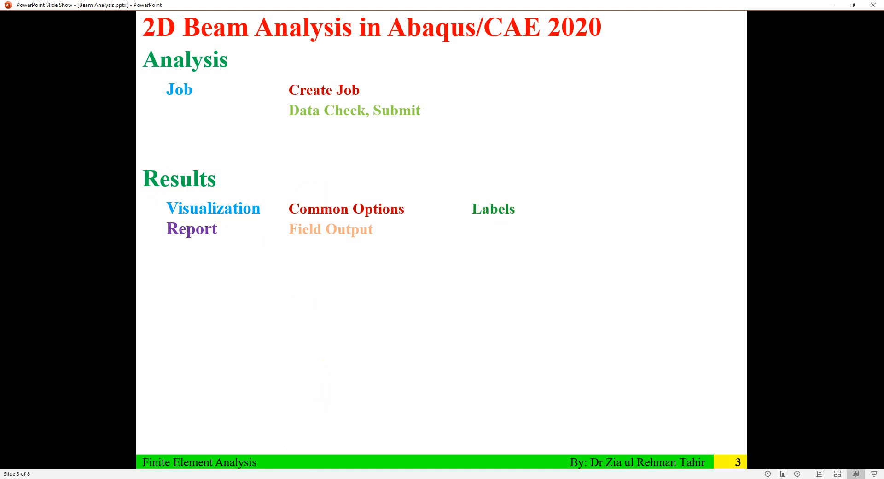
key("alt+Tab")
right_click(71, 387)
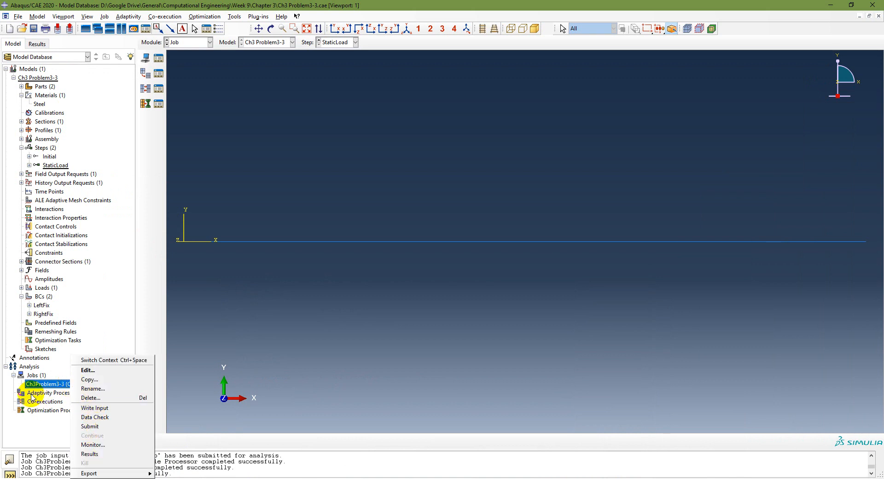
left_click(104, 453)
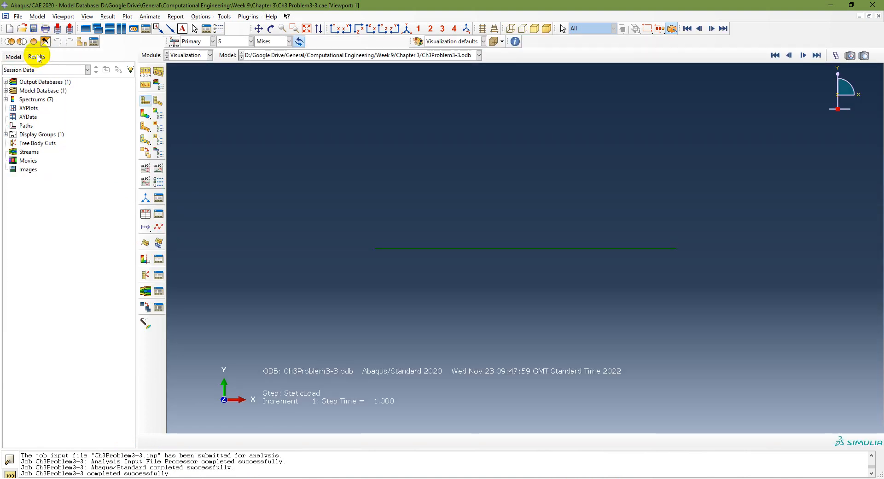
Step: Close the output database Ch3Problem3-3.odb from the session's output databases
left_click(12, 84)
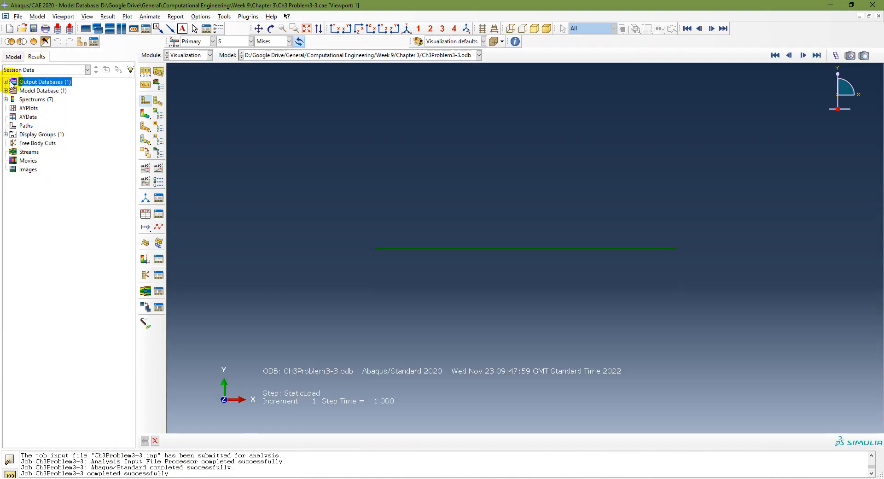
left_click(6, 81)
left_click(61, 91)
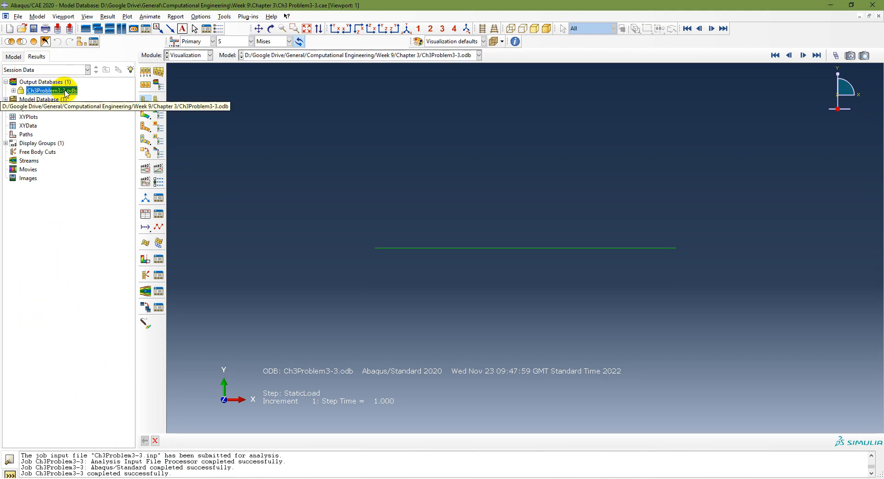
right_click(66, 92)
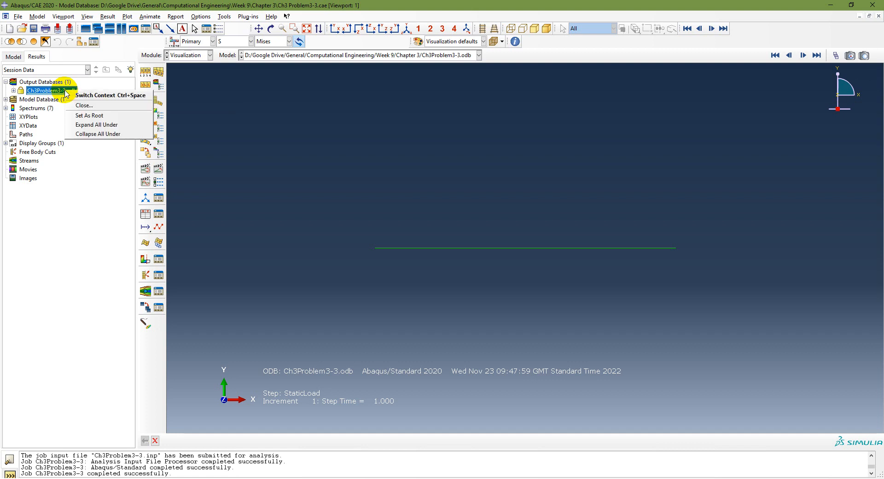
Step: Open the output database Ch3Problem3-3.odb from the Chapter 3 folder
left_click(17, 16)
left_click(32, 31)
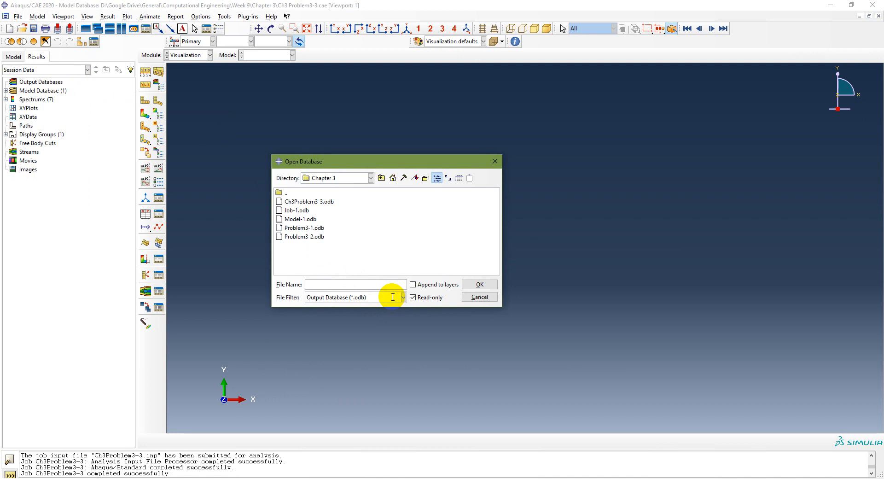
left_click(323, 202)
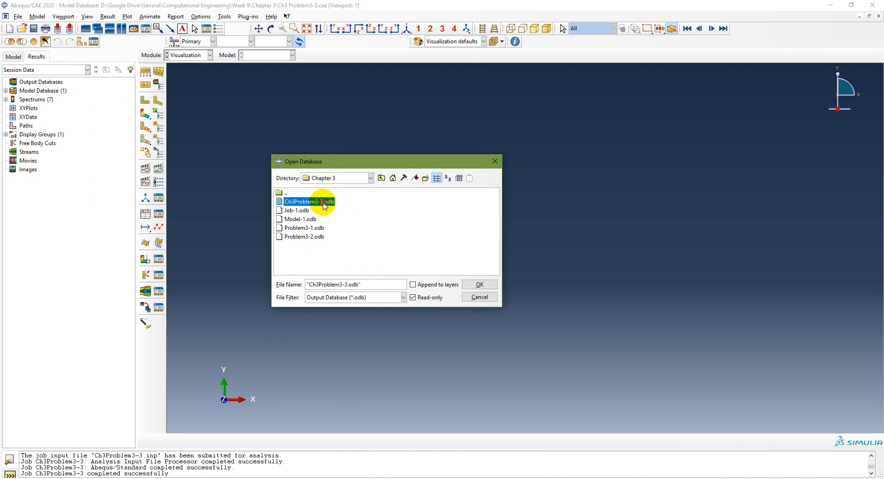
double_click(324, 204)
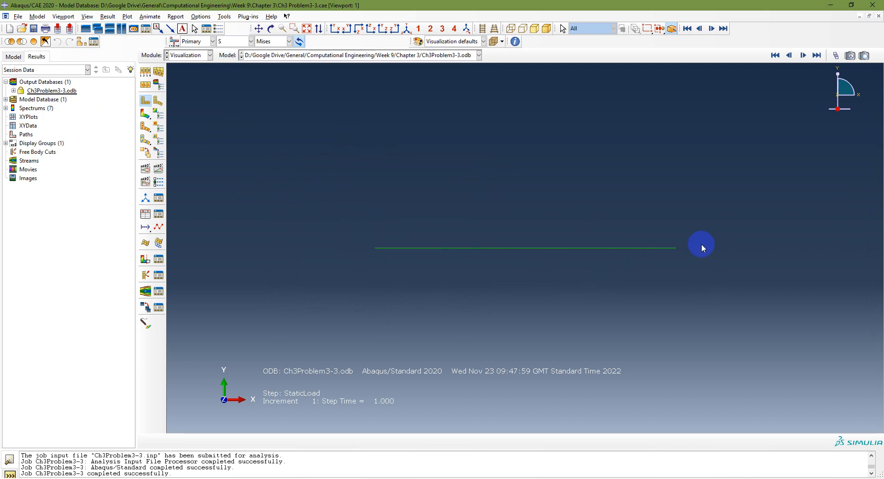
Step: Plot the deformed shape of the beam and fit it to the viewport
left_click(158, 101)
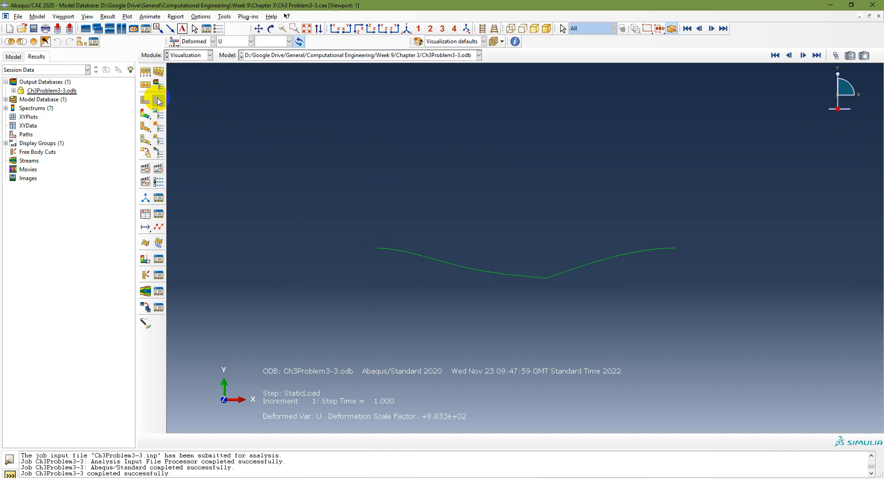
left_click(306, 28)
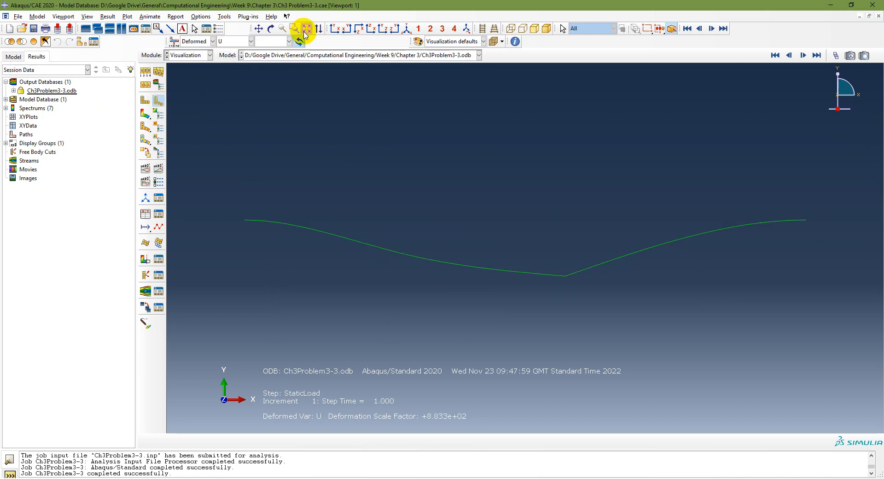
left_click(145, 72)
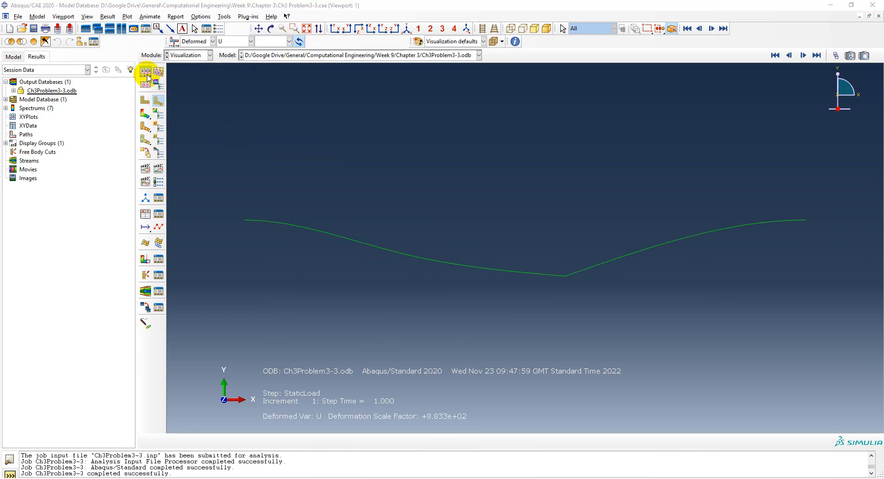
left_click(334, 251)
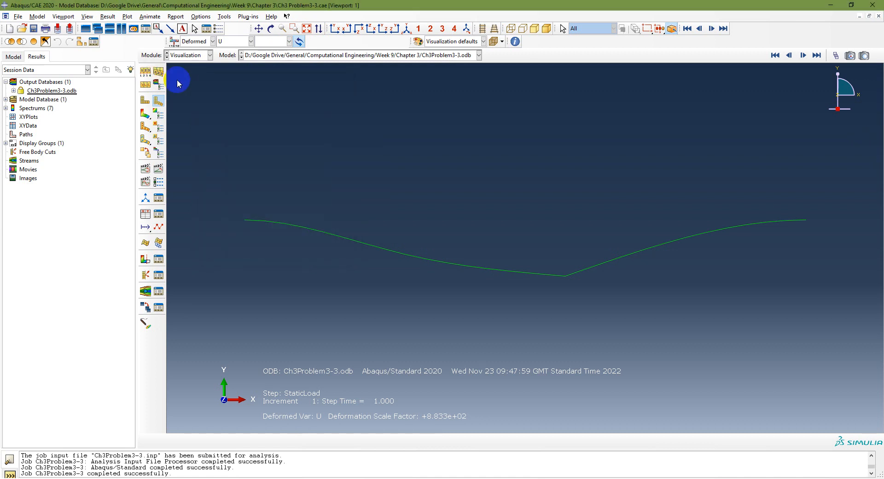
Step: Show the node labels on the deformed beam through the common plot options
left_click(145, 72)
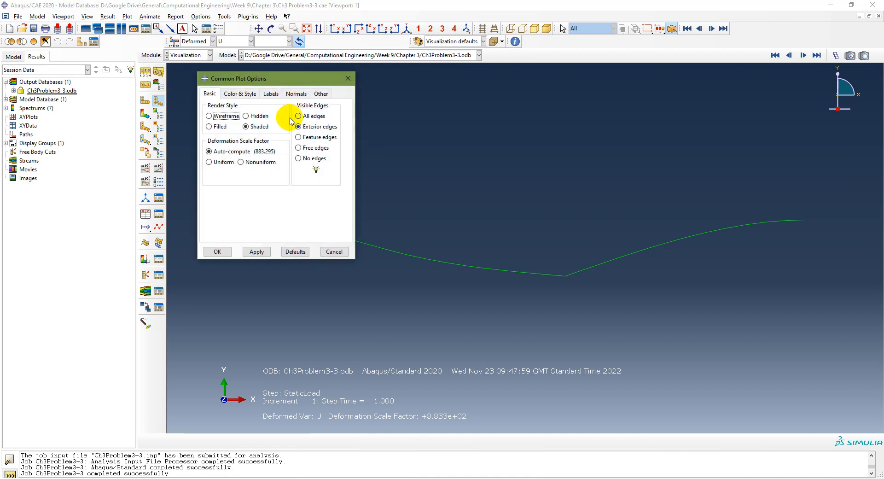
left_click(271, 93)
left_click(209, 149)
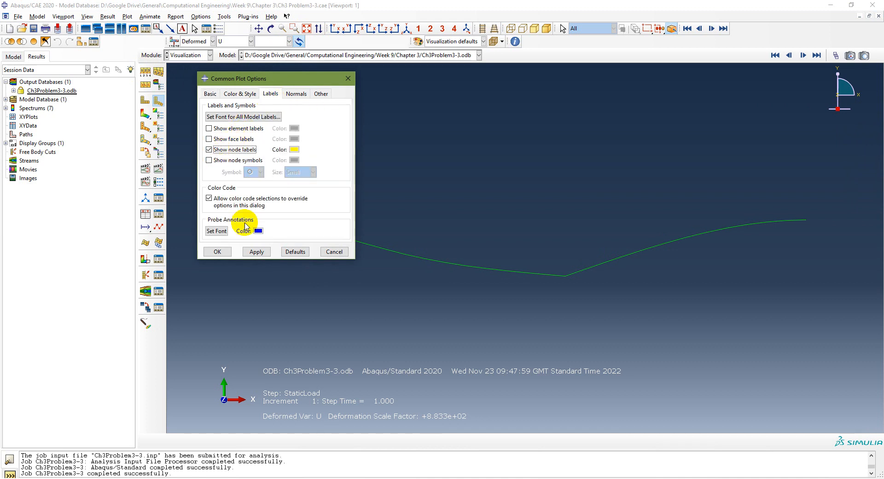
left_click(256, 251)
left_click(218, 251)
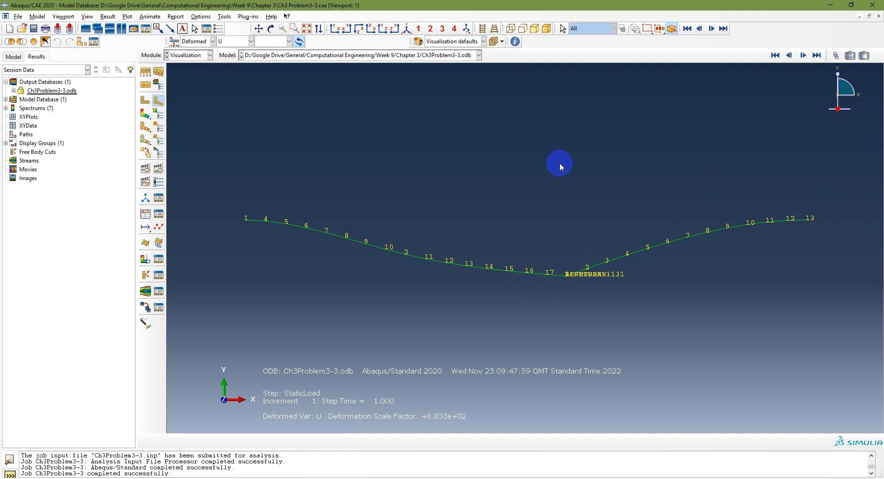
Step: Plot the contours on the deformed beam and hide its node labels in the common plot options
left_click(144, 114)
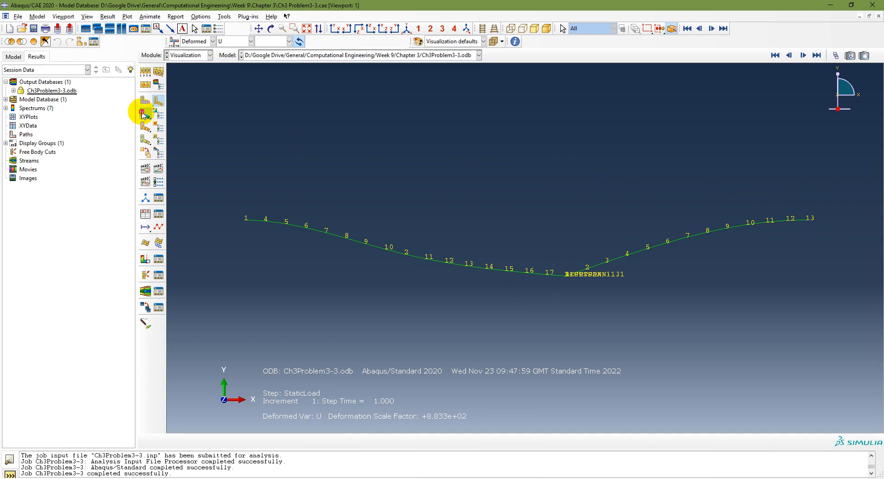
left_click(145, 72)
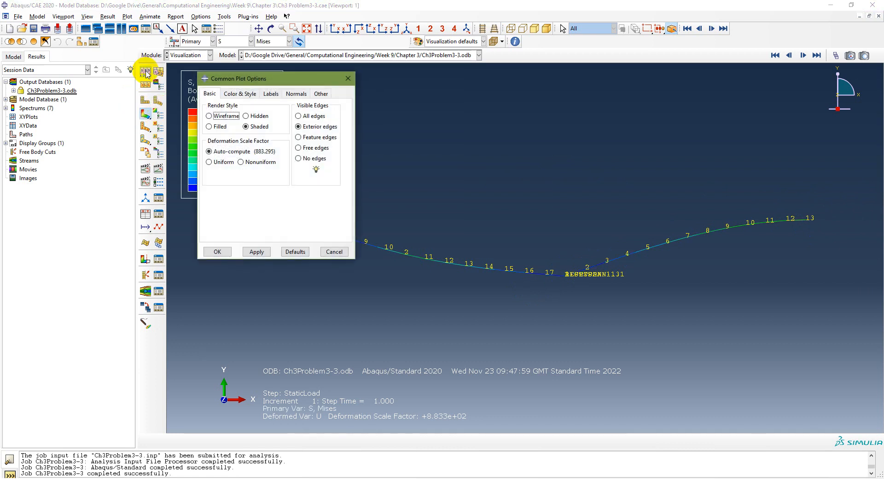
left_click(271, 94)
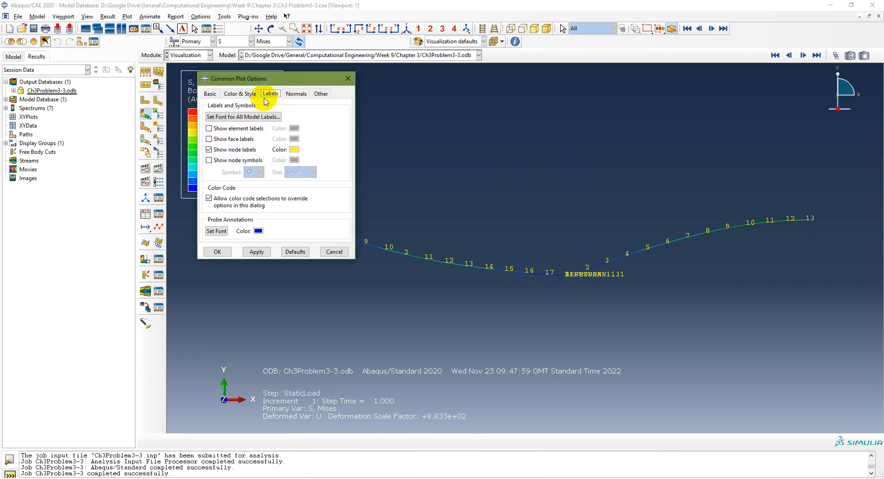
left_click(254, 251)
left_click(212, 252)
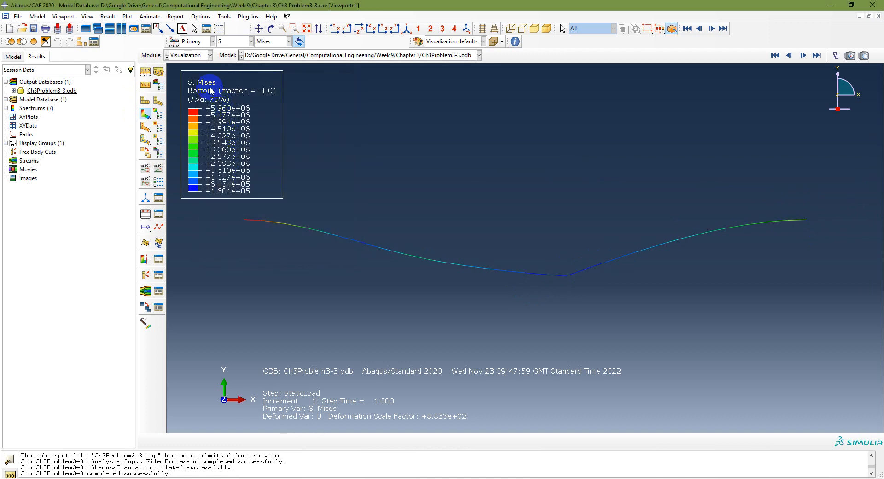
Step: Set the contour plot's primary variable to displacement U with component U2
left_click(233, 40)
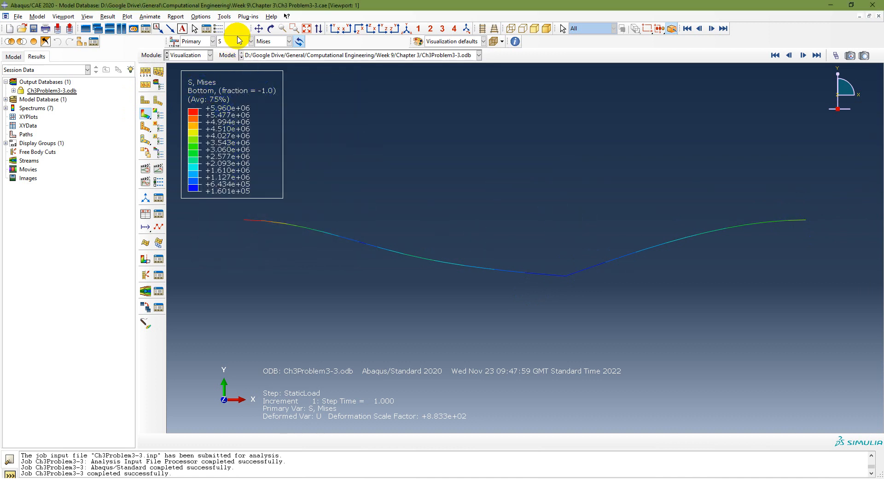
left_click(230, 105)
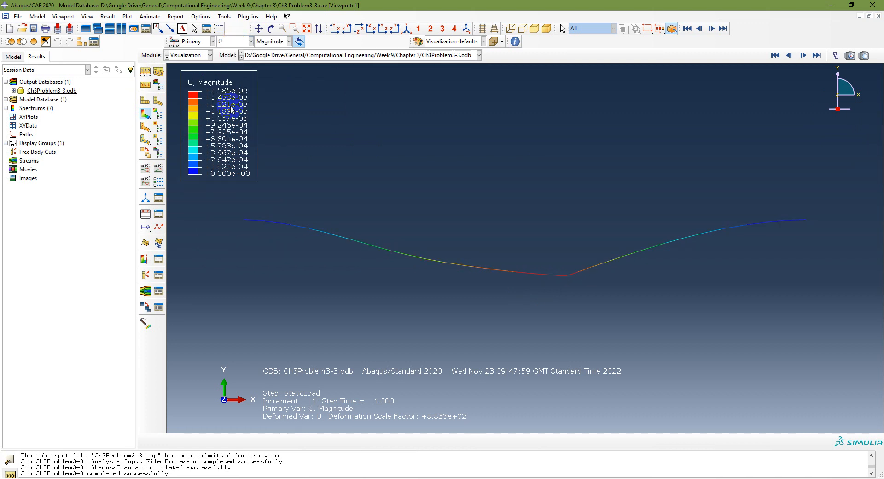
left_click(269, 41)
left_click(270, 69)
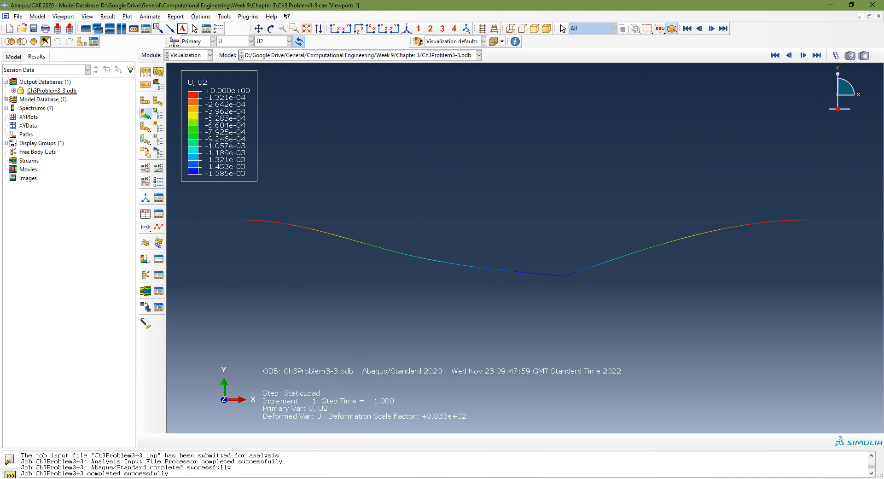
Step: Check the results slide, return to Abaqus/CAE, and start a field output report with the variable position set to Unique Nodal
left_click(316, 478)
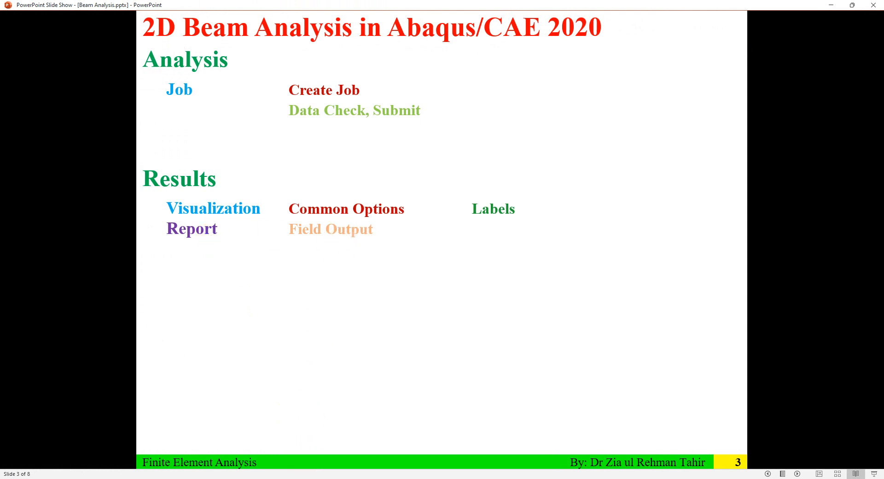
left_click(304, 476)
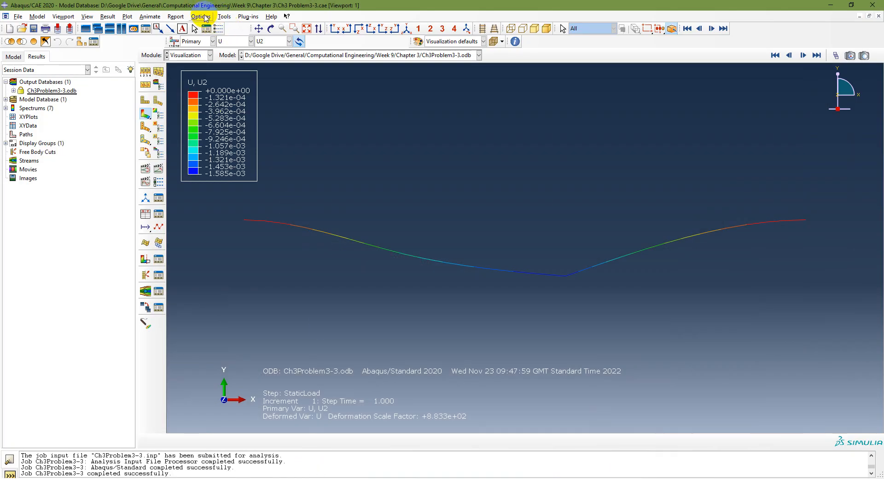
left_click(176, 17)
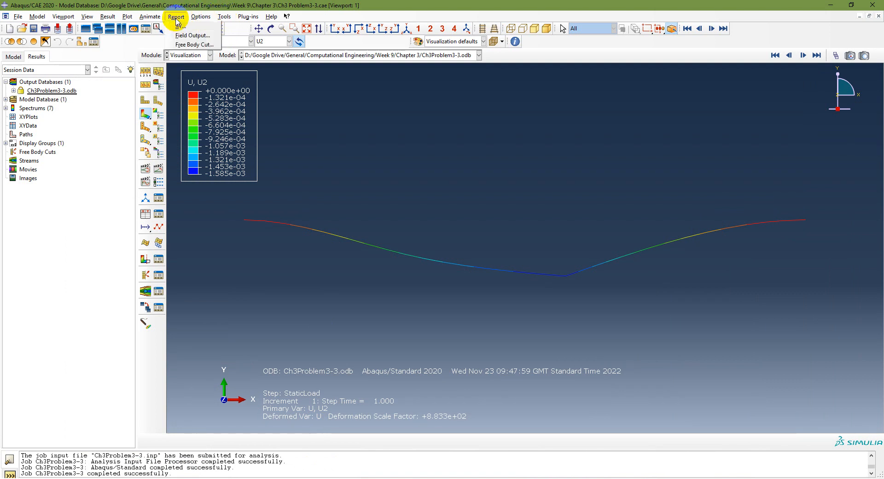
left_click(183, 33)
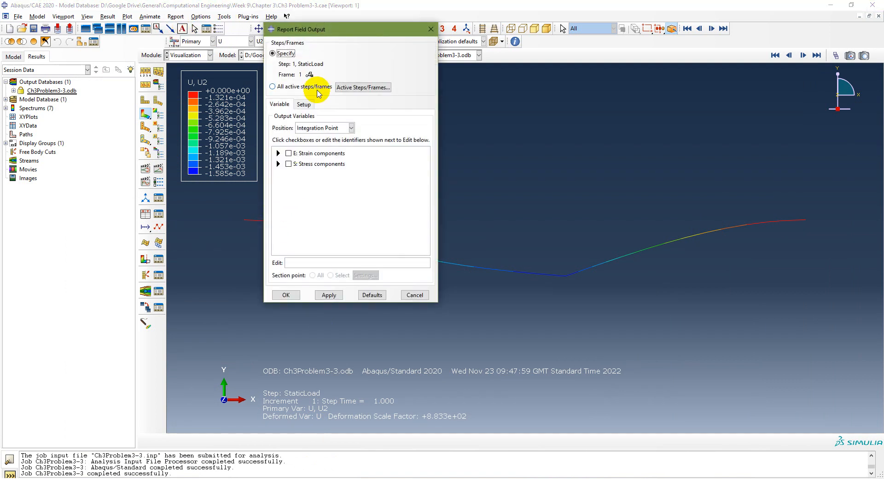
left_click(333, 127)
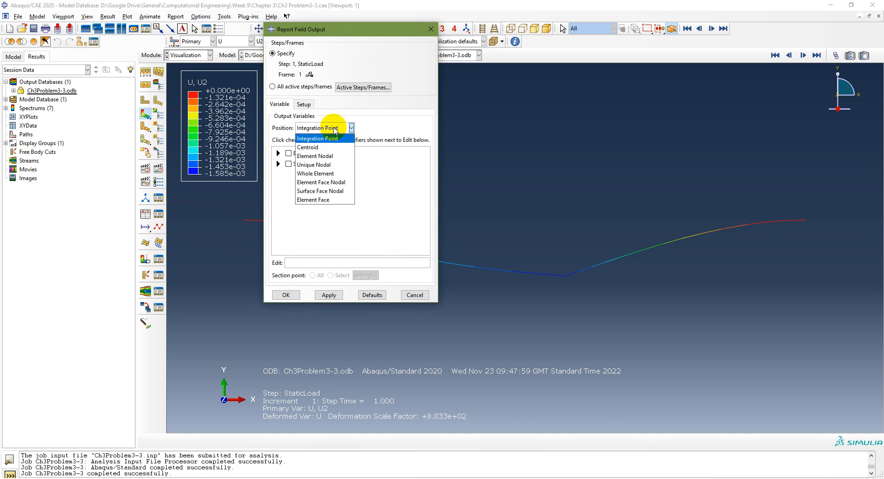
left_click(321, 165)
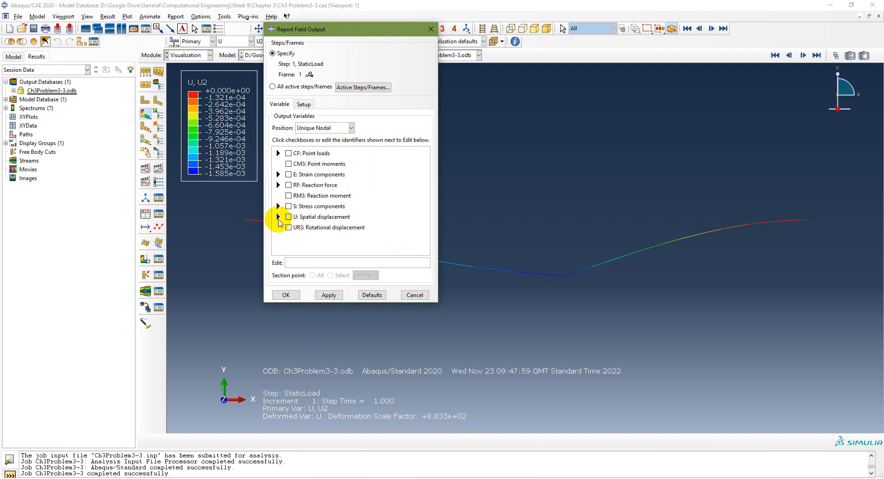
Step: Select all components of spatial displacement U and the rotational displacement UR3 as the report's output variables
left_click(278, 216)
scroll(350, 233, "down", 1)
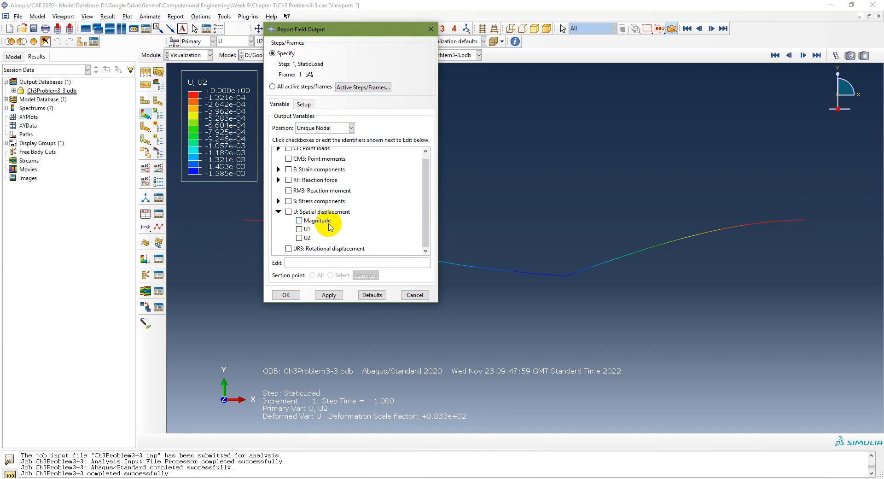
left_click(289, 248)
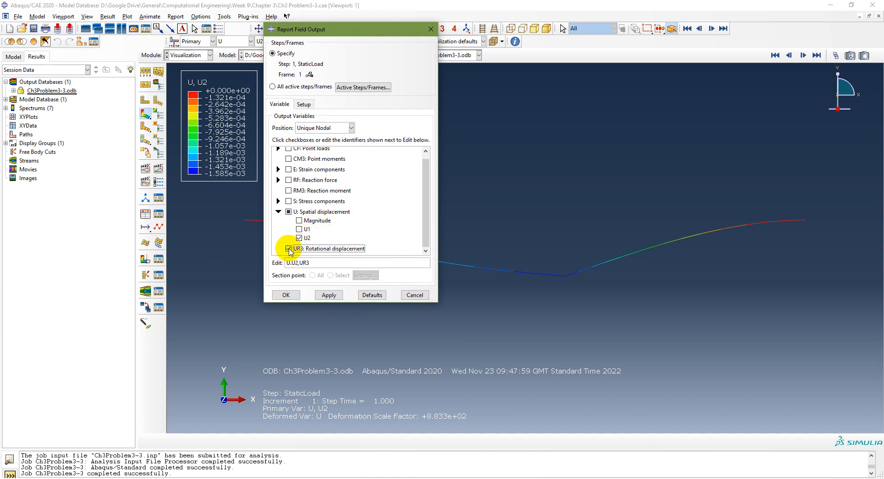
left_click(288, 211)
left_click(288, 211)
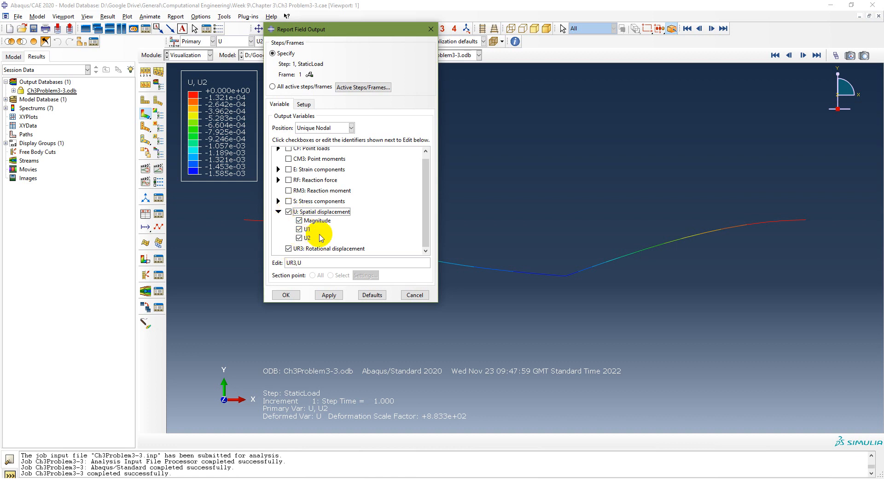
scroll(352, 216, "up", 1)
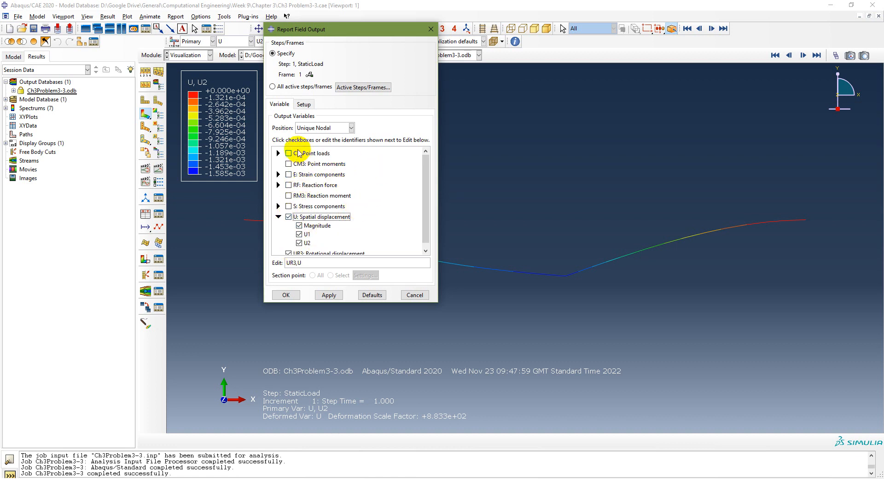
left_click(278, 154)
left_click(278, 153)
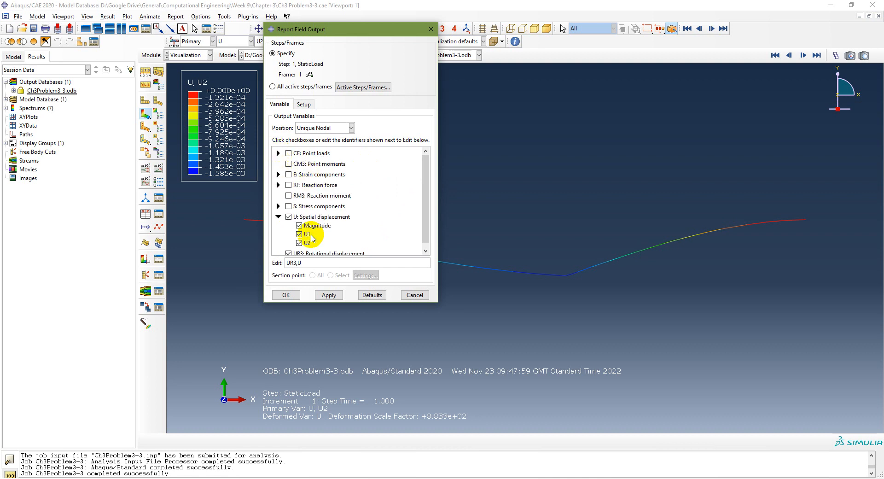
scroll(333, 232, "down", 1)
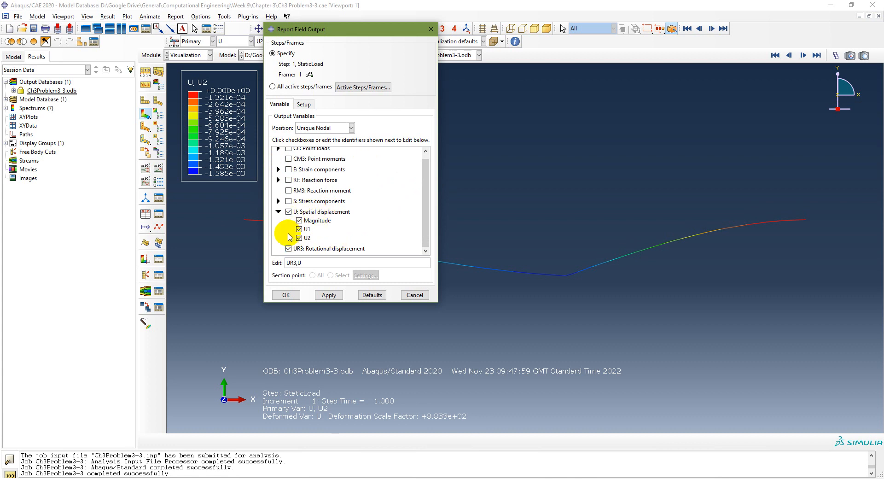
Step: Name the report file Ch3Problem3-3 and write the field output report to it
left_click(305, 105)
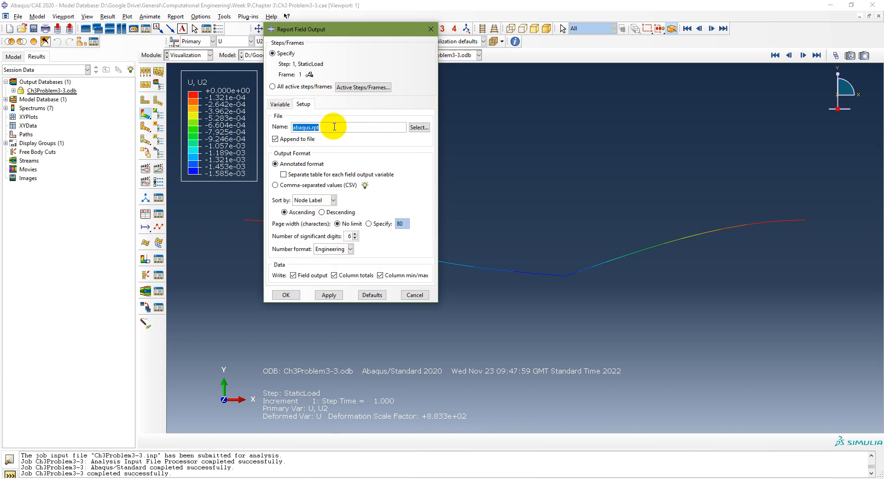
type("Ch3Problem3-3")
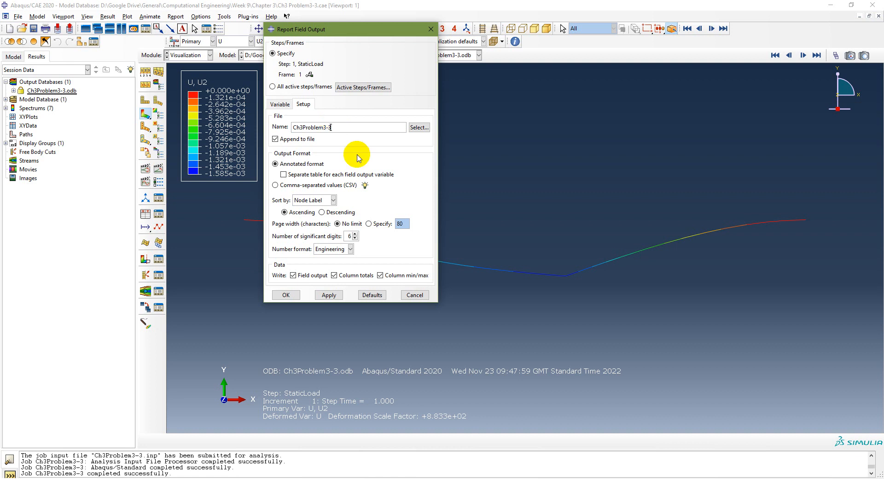
left_click(329, 294)
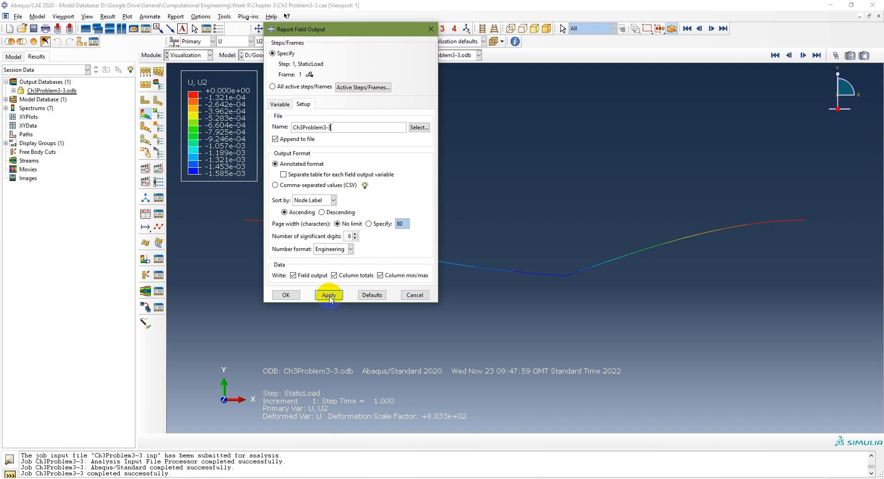
left_click(279, 104)
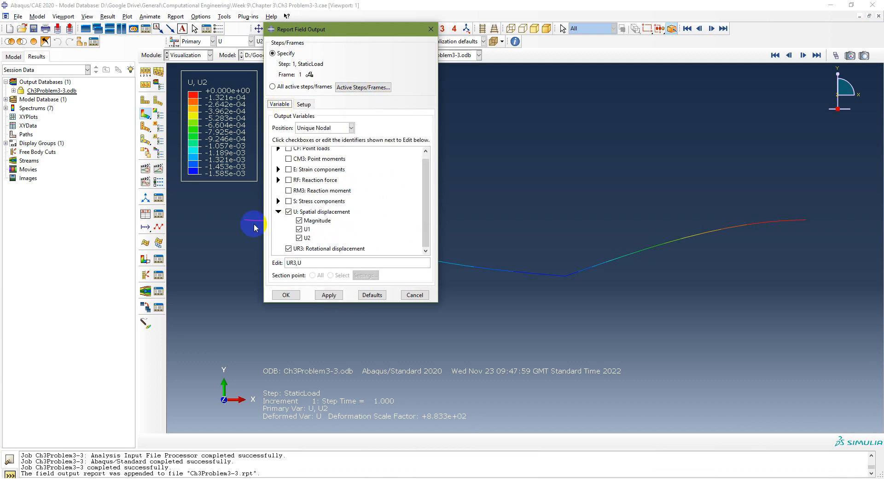
Step: Open the earlier report Problem3-2.rpt from the Chapter 3 folder and examine its nodal results for PART-1-1
left_click(333, 472)
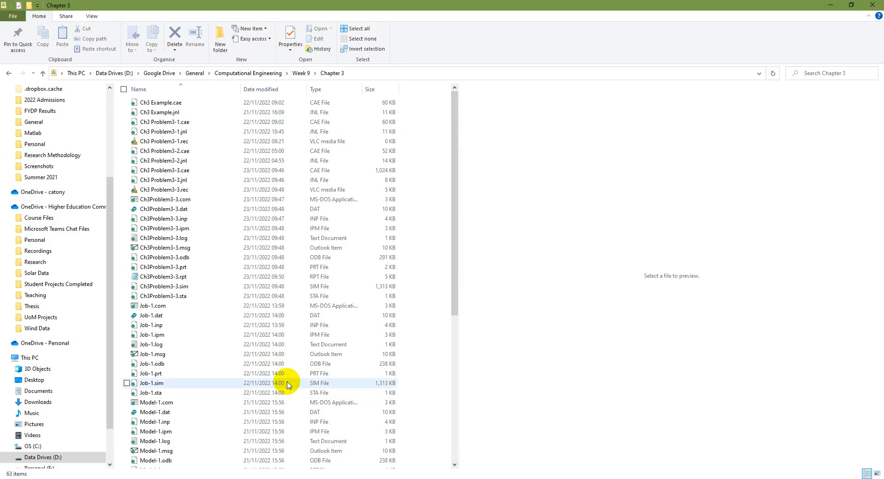
scroll(288, 385, "down", 8)
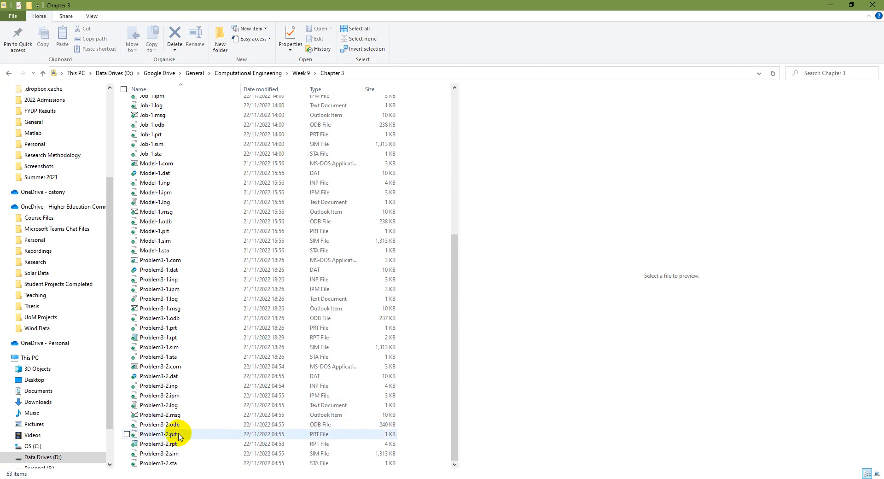
left_click(170, 444)
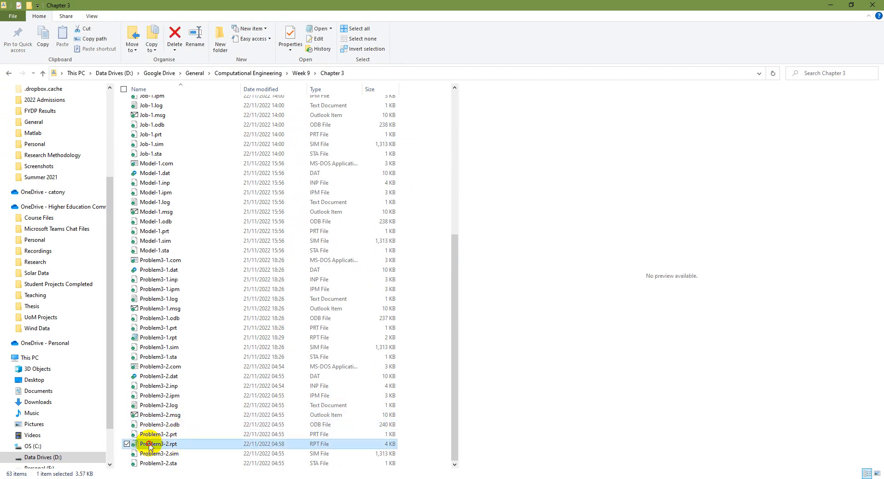
double_click(150, 445)
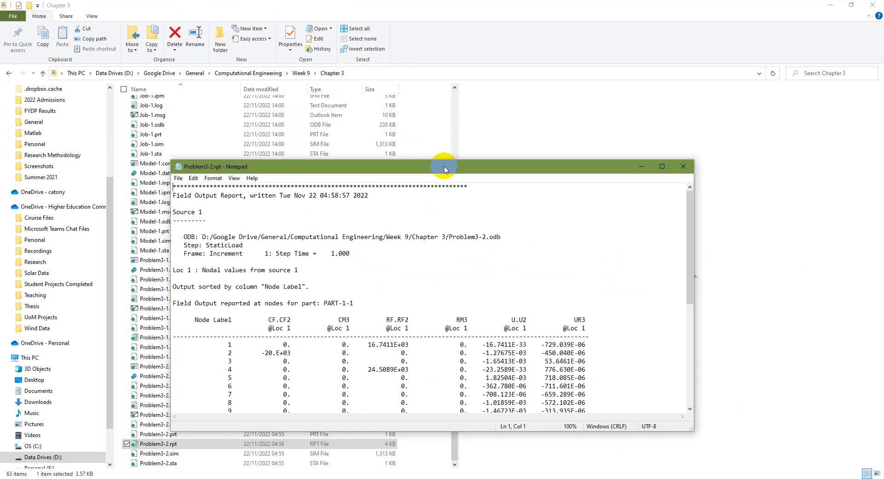
double_click(430, 156)
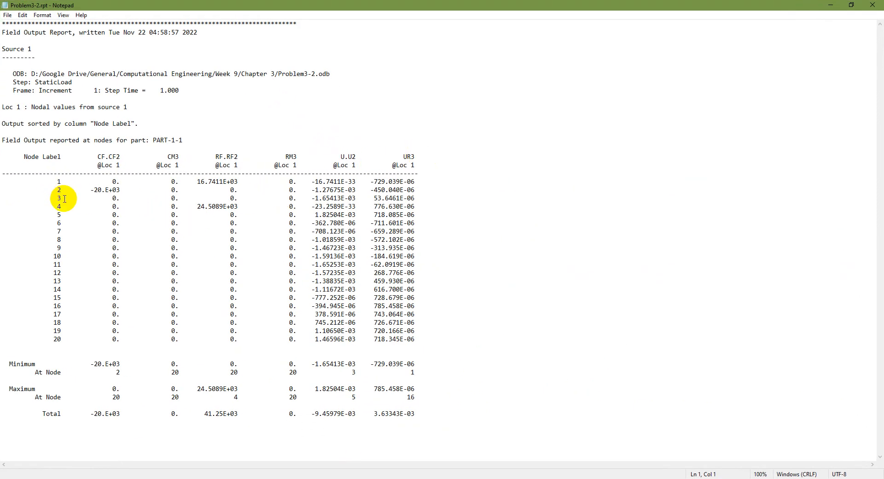
left_click_drag(149, 140, 184, 141)
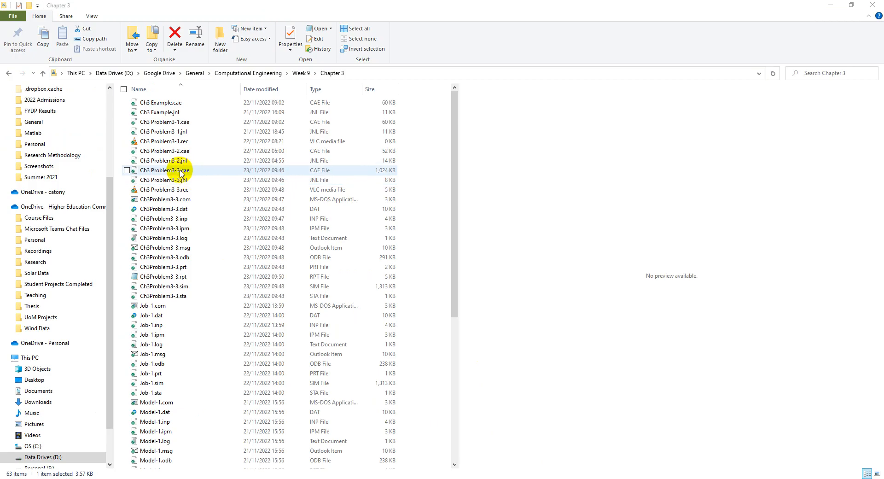
Step: Open Ch3Problem3-3.rpt from the Chapter 3 folder in a maximized window and locate its LEFTSPAN-1 and RIGHTSPAN-1 sections
left_click(171, 278)
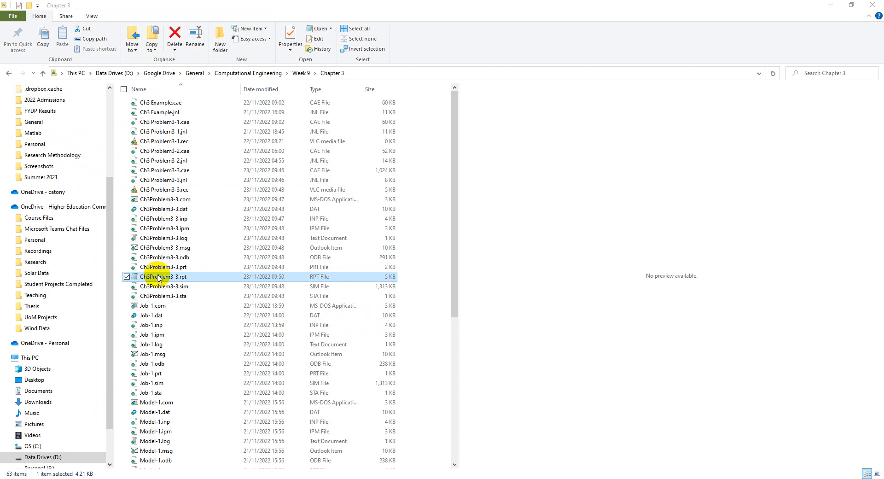
double_click(174, 276)
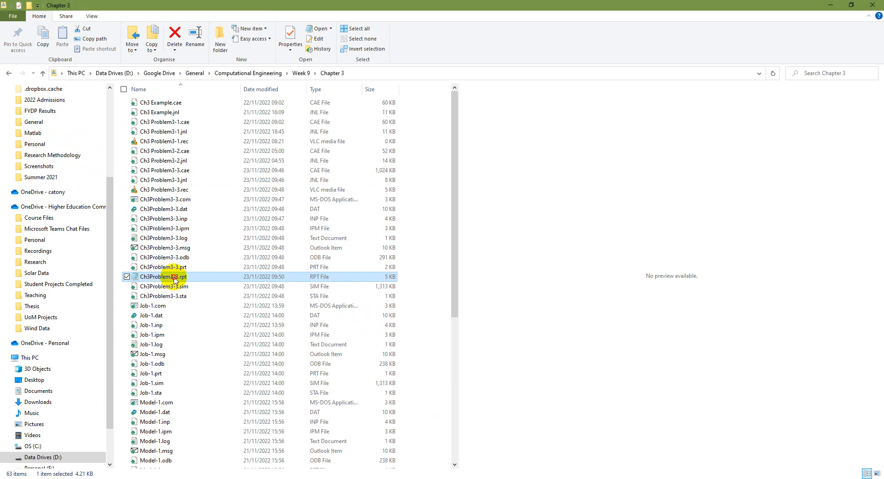
left_click(647, 152)
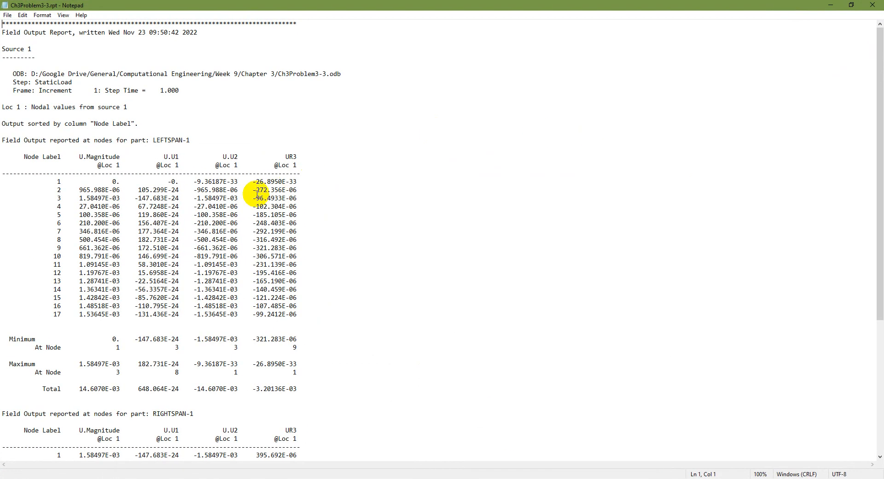
left_click_drag(153, 140, 190, 138)
scroll(190, 181, "down", 8)
left_click_drag(156, 214, 195, 214)
scroll(262, 243, "up", 8)
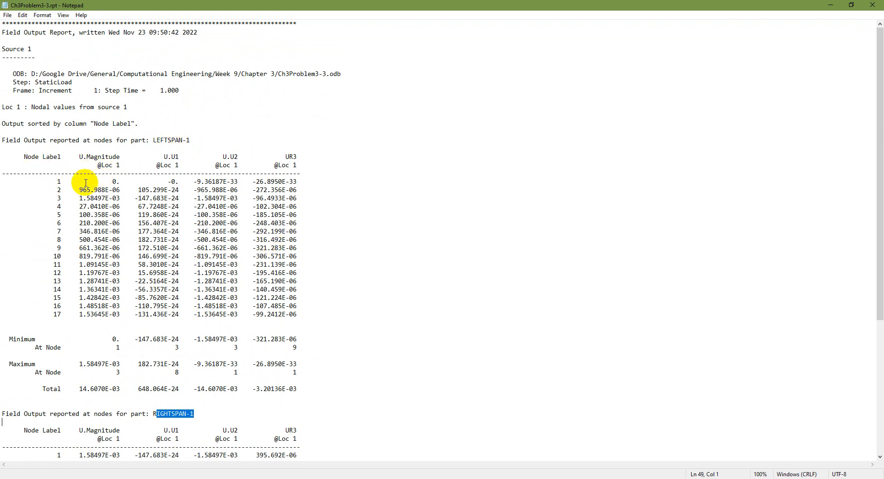
Step: Examine the node labels and nodal displacement values of both spans in the Ch3Problem3-3 report
left_click_drag(58, 182, 75, 310)
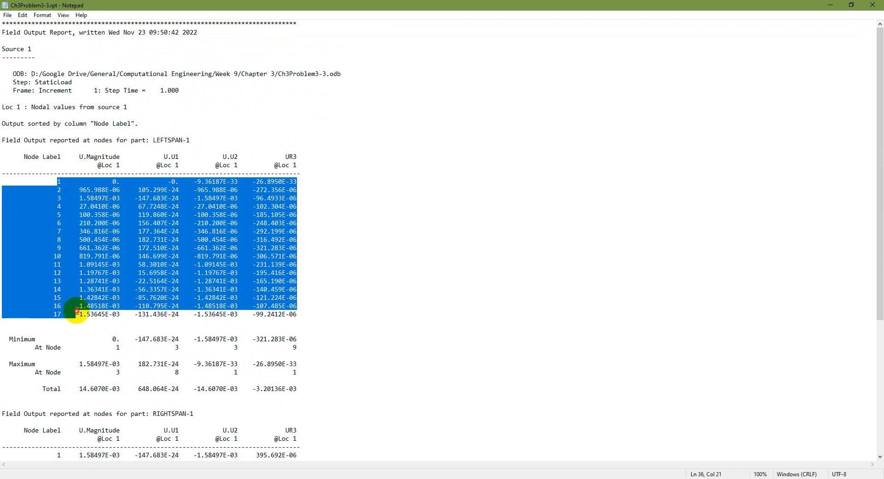
scroll(75, 300, "down", 8)
left_click_drag(55, 256, 69, 356)
left_click(172, 281)
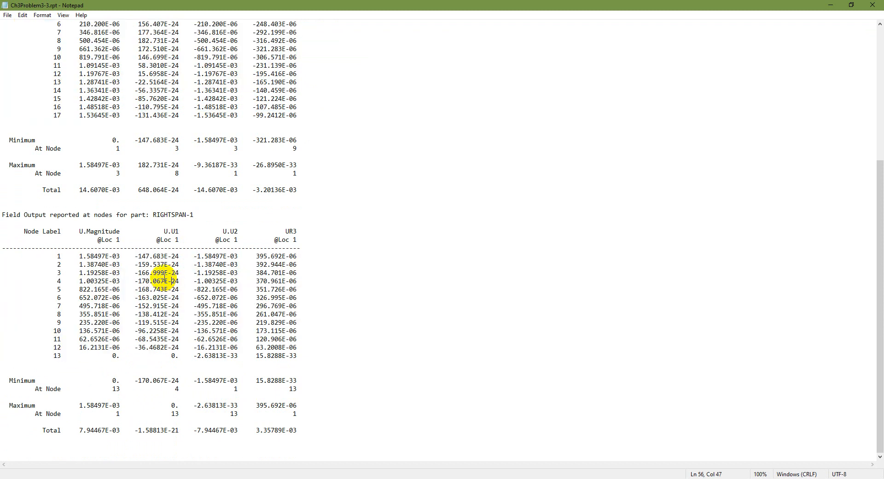
scroll(270, 360, "up", 8)
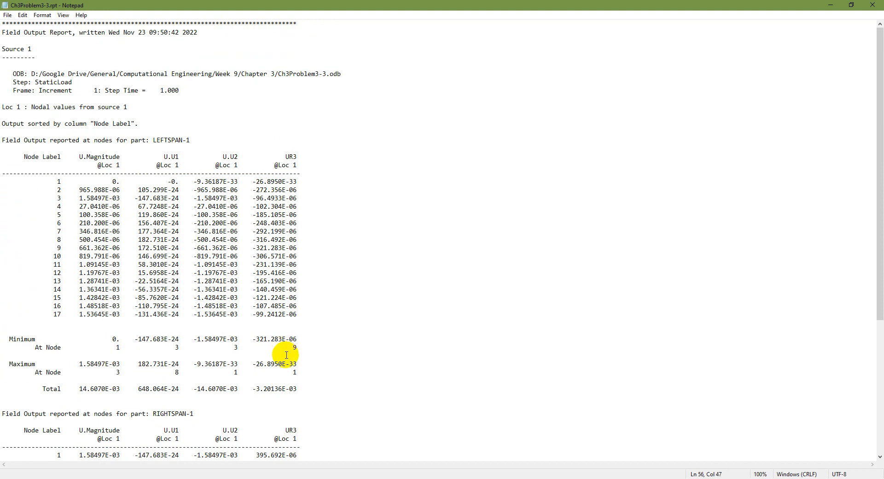
double_click(104, 187)
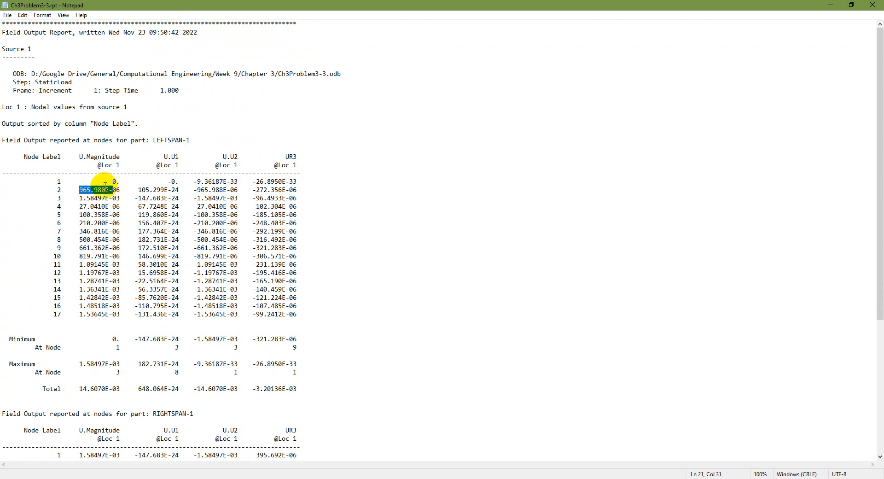
left_click(102, 187)
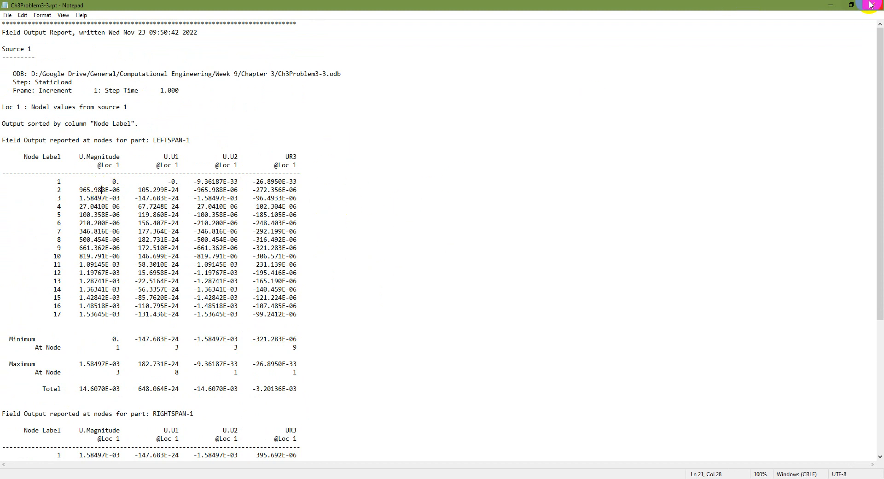
Step: Restore the report window to its smaller size, switch to the PowerPoint slide show and bring up the Problem 3.3 slide
left_click(849, 6)
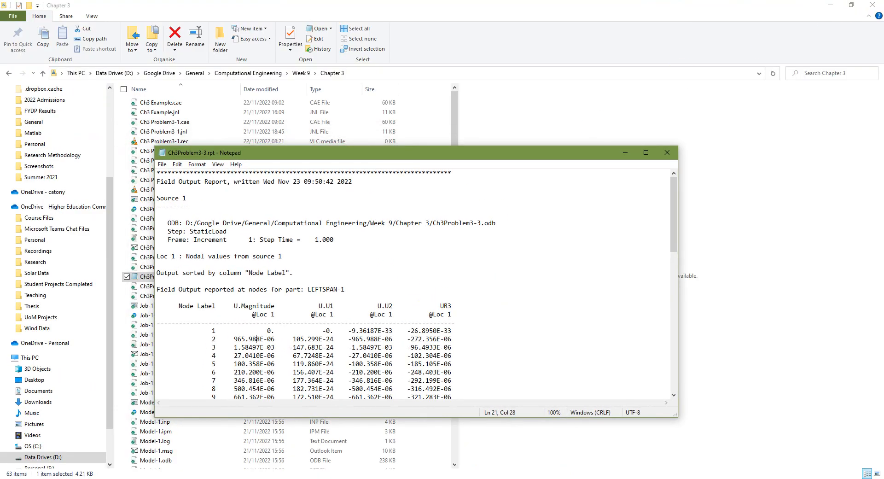
left_click(615, 478)
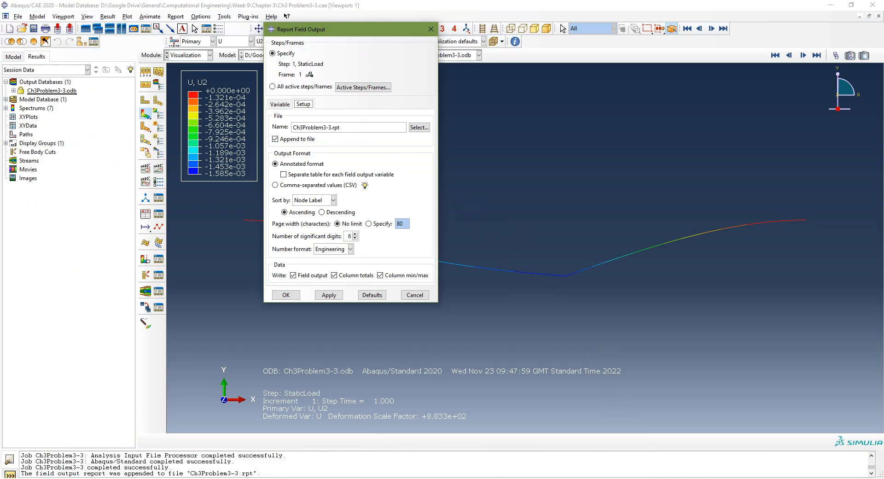
left_click(396, 478)
scroll(438, 301, "down", 6)
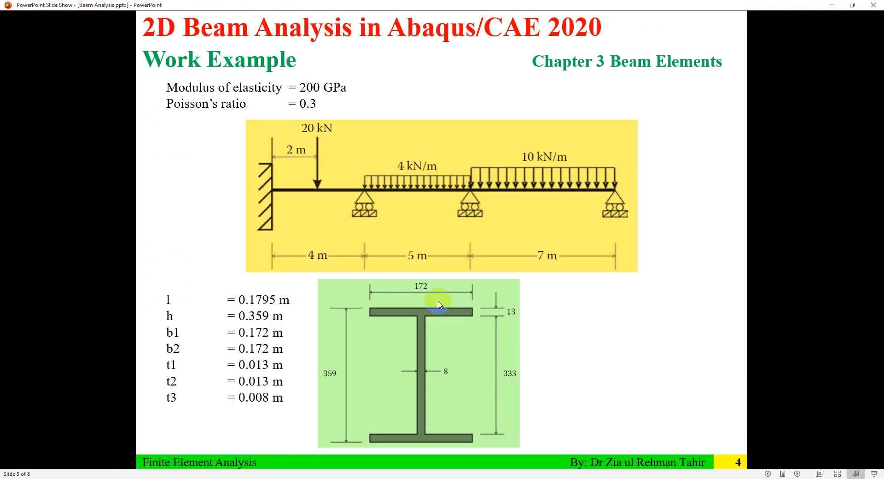
scroll(438, 302, "up", 1)
scroll(440, 303, "up", 1)
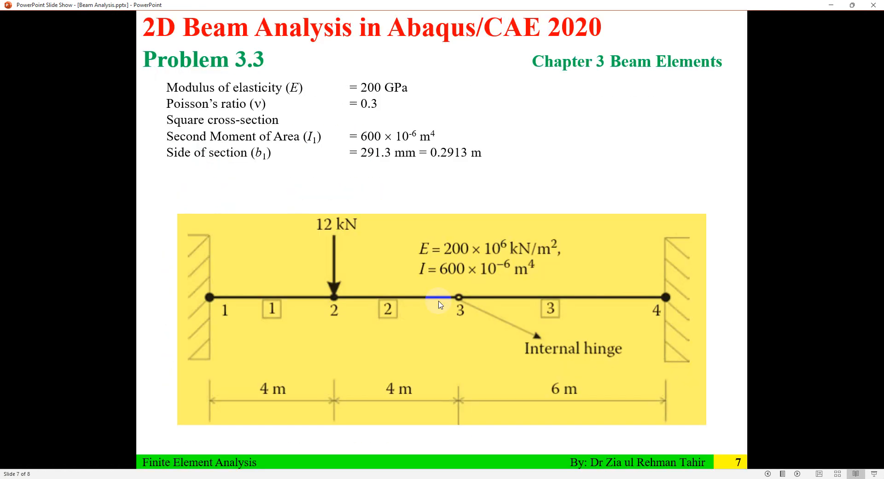